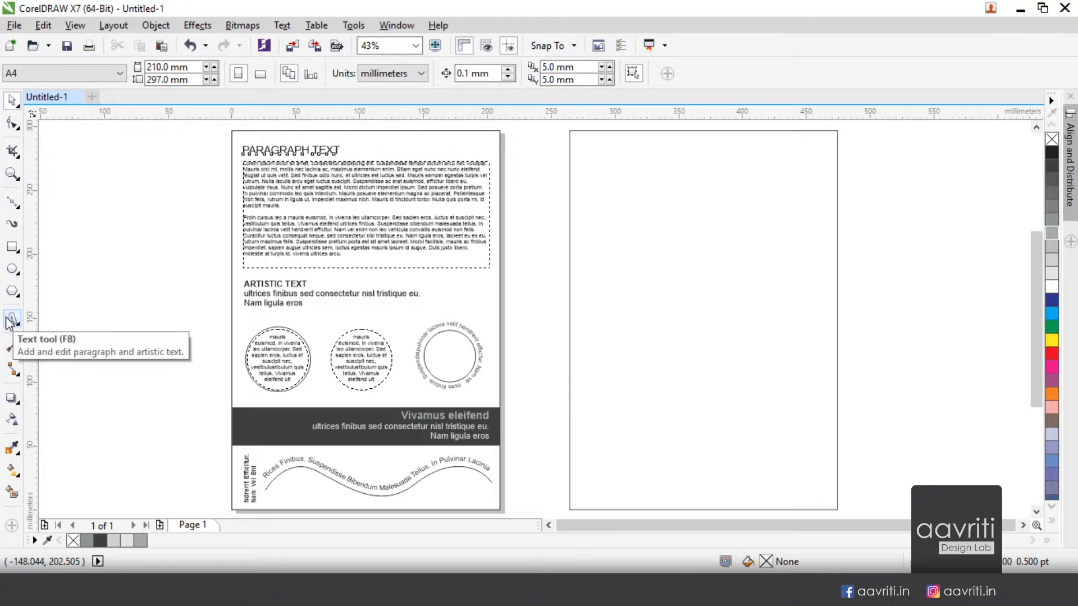
Step: Try out a paragraph text frame about 186 by 91 mm on the blank page with the text "xcvxcvxcv", and delete it
{"action": "left_click", "coordinate": [11, 321]}
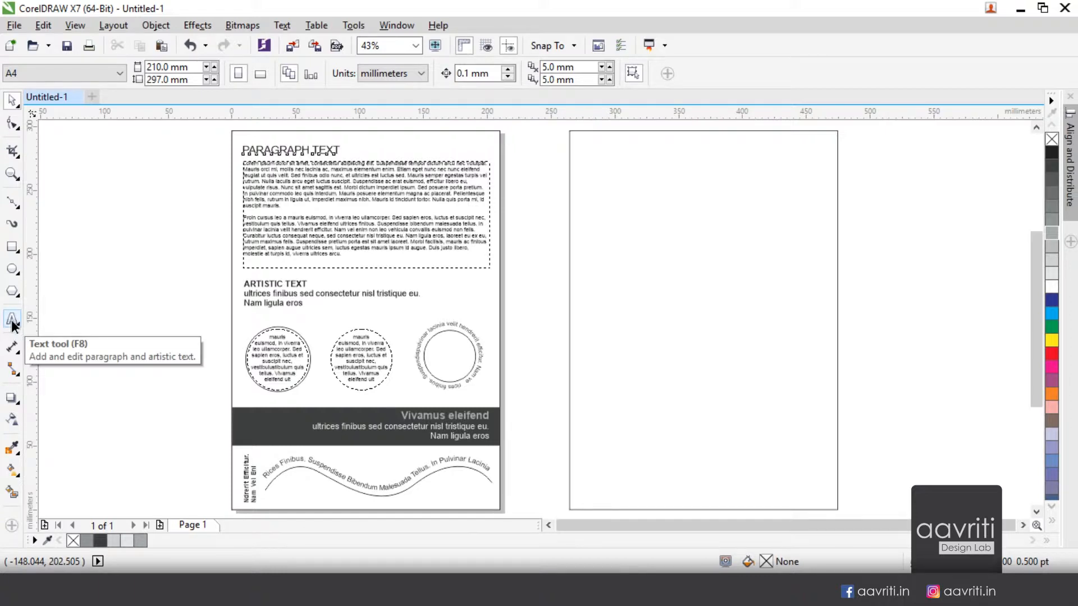
{"action": "left_click", "coordinate": [12, 321]}
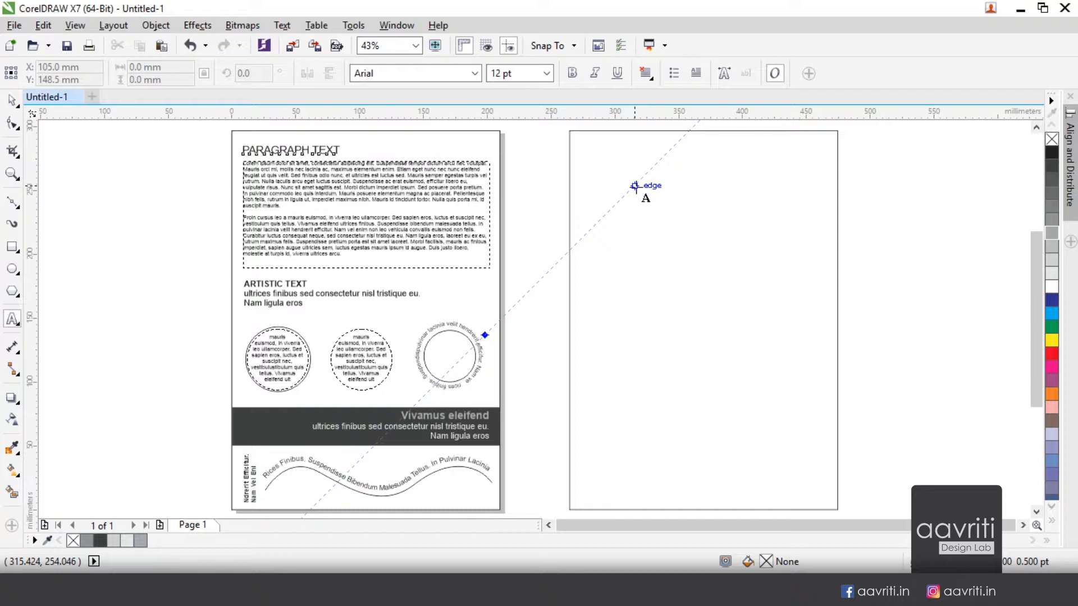
{"action": "left_click_drag", "start_coordinate": [584, 155], "coordinate": [823, 271]}
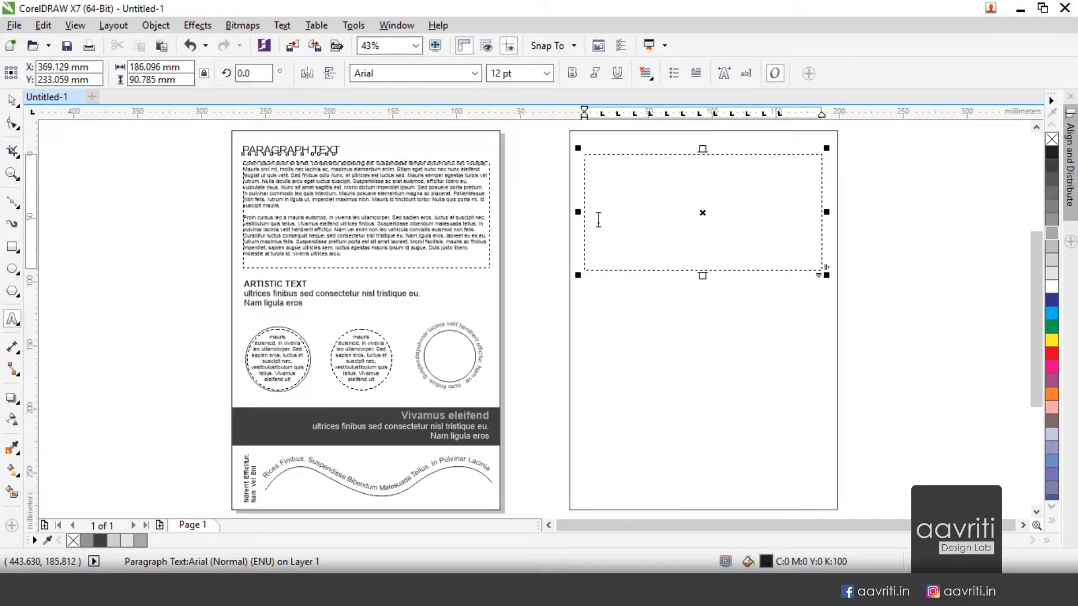
{"action": "type", "text": "xcvxcvxcv"}
{"action": "left_click", "coordinate": [12, 102]}
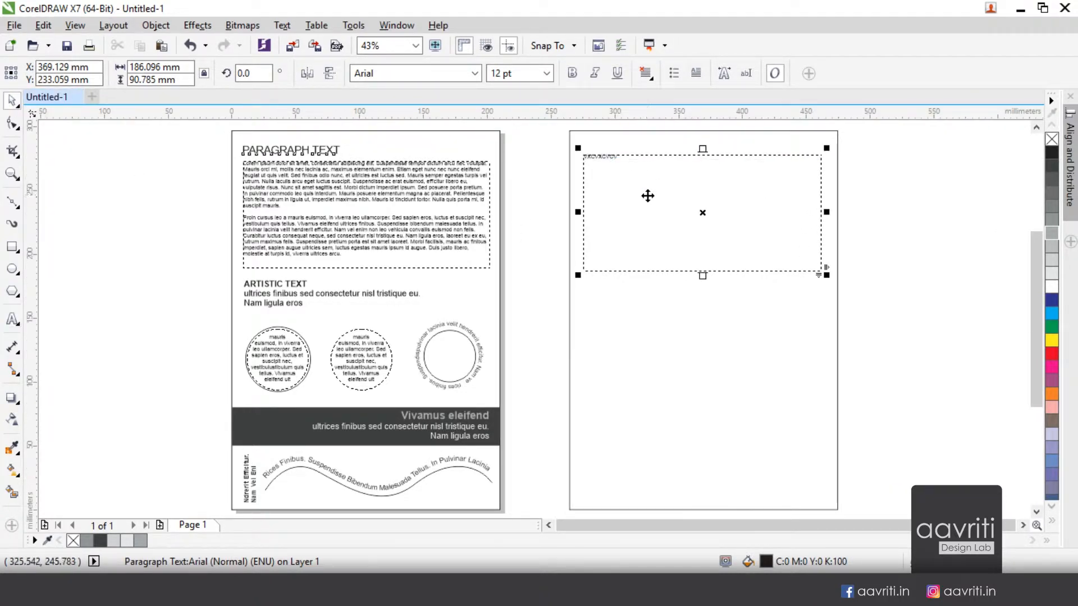
{"action": "key", "text": "Delete"}
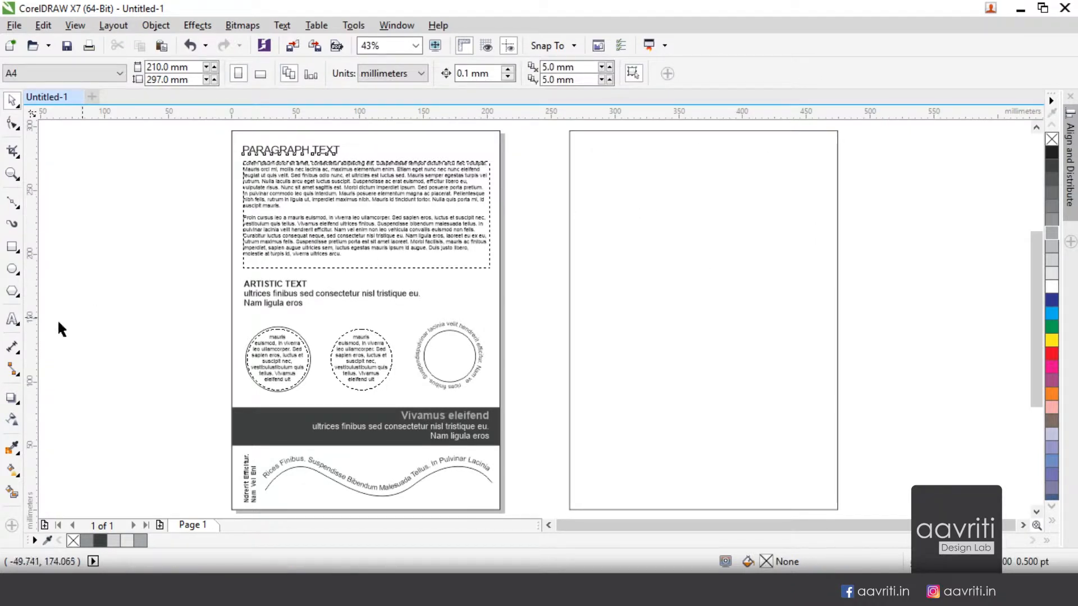
Step: Try out an artistic text line reading "ANKKLKL" on the blank page, and delete it
{"action": "left_click", "coordinate": [11, 319]}
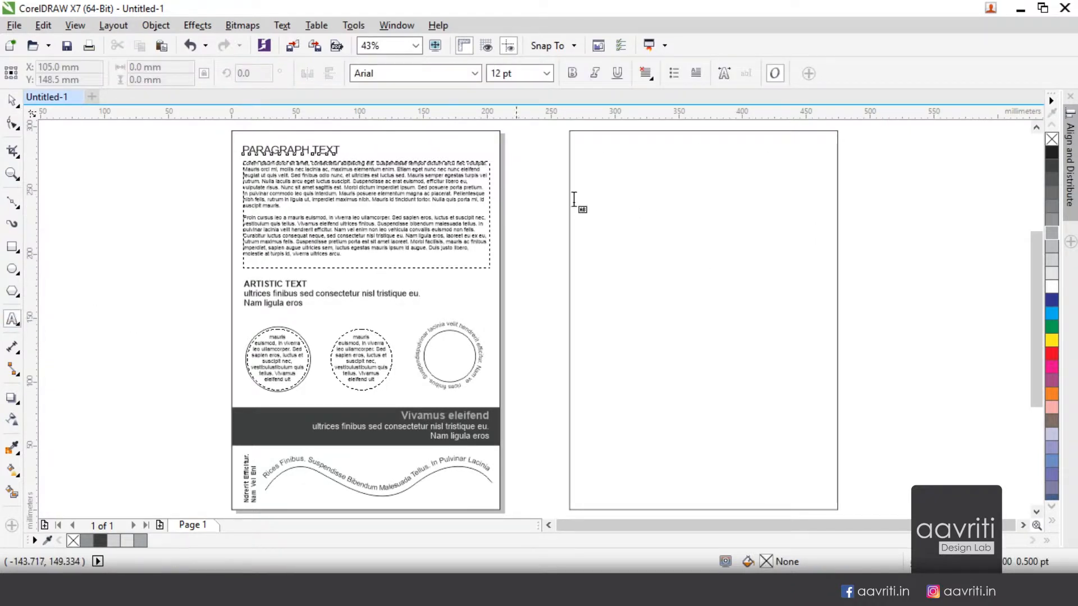
{"action": "left_click", "coordinate": [617, 195]}
{"action": "type", "text": "ANKKLKL"}
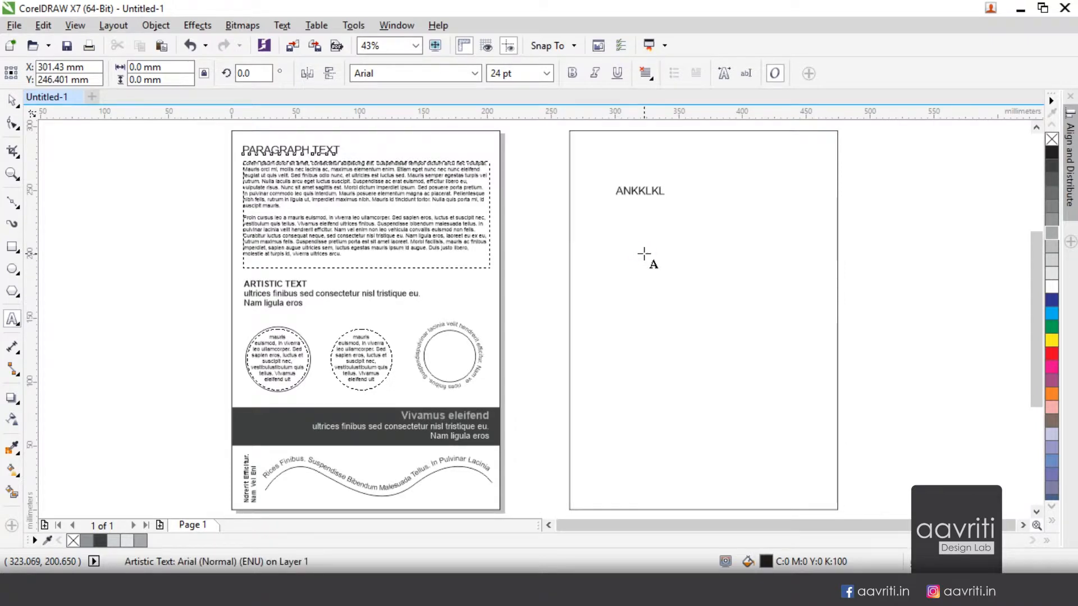
{"action": "left_click", "coordinate": [11, 100]}
{"action": "left_click", "coordinate": [658, 197]}
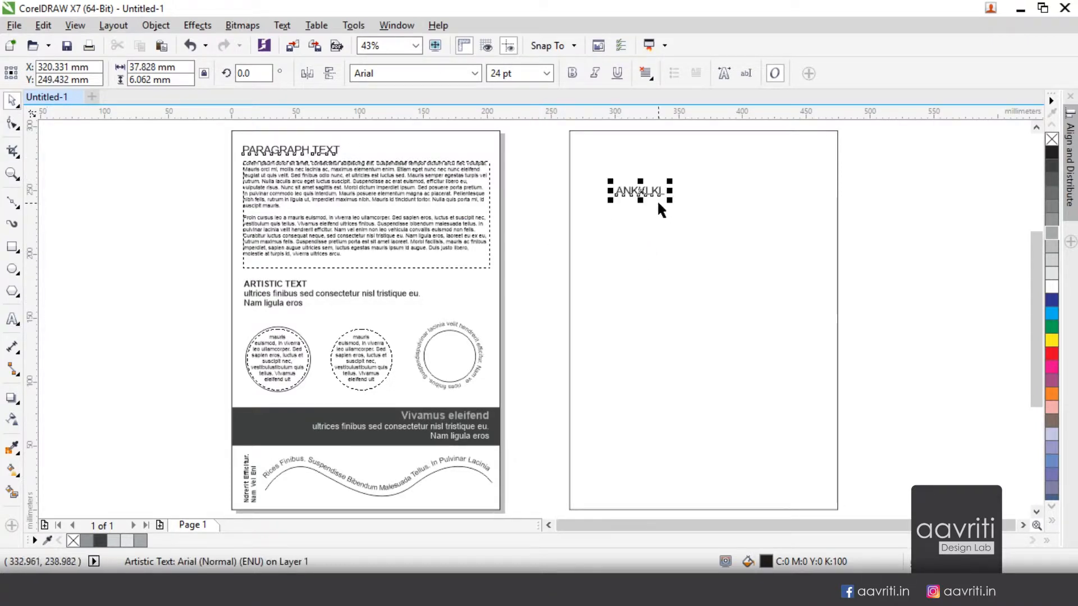
{"action": "key", "text": "Delete"}
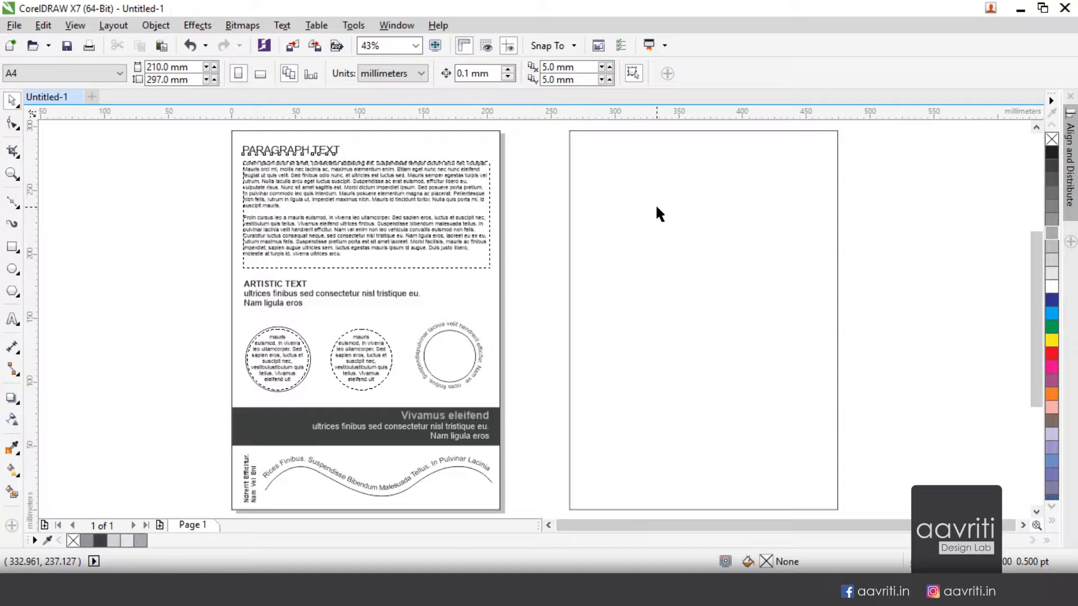
Step: Add the artistic text heading "PARAGRAPH TEXT" at the blank page's upper-left corner, level with the reference page's heading
{"action": "left_click", "coordinate": [12, 319]}
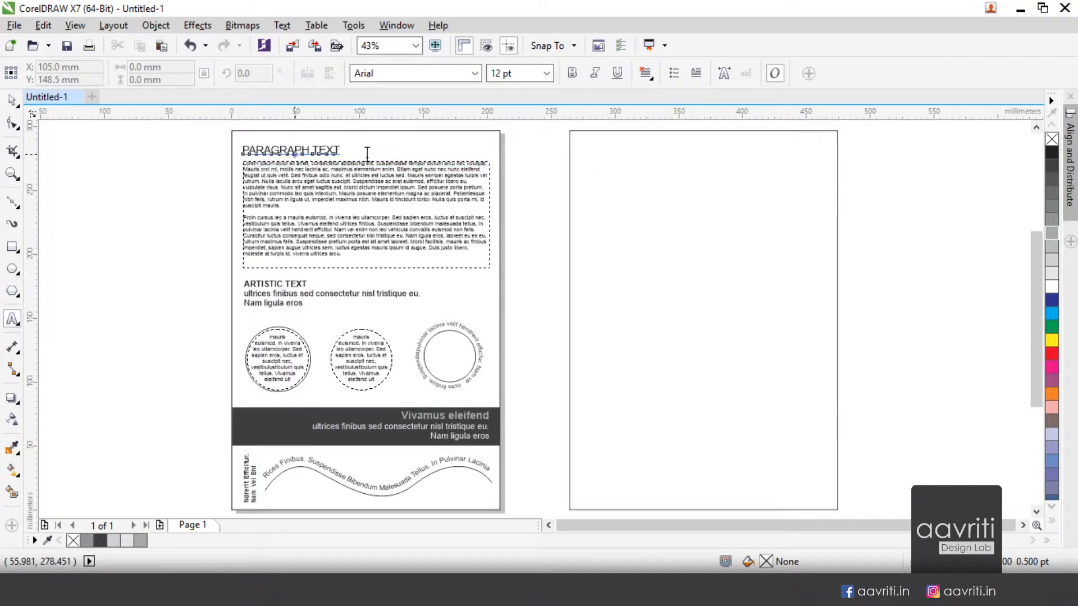
{"action": "left_click", "coordinate": [579, 147]}
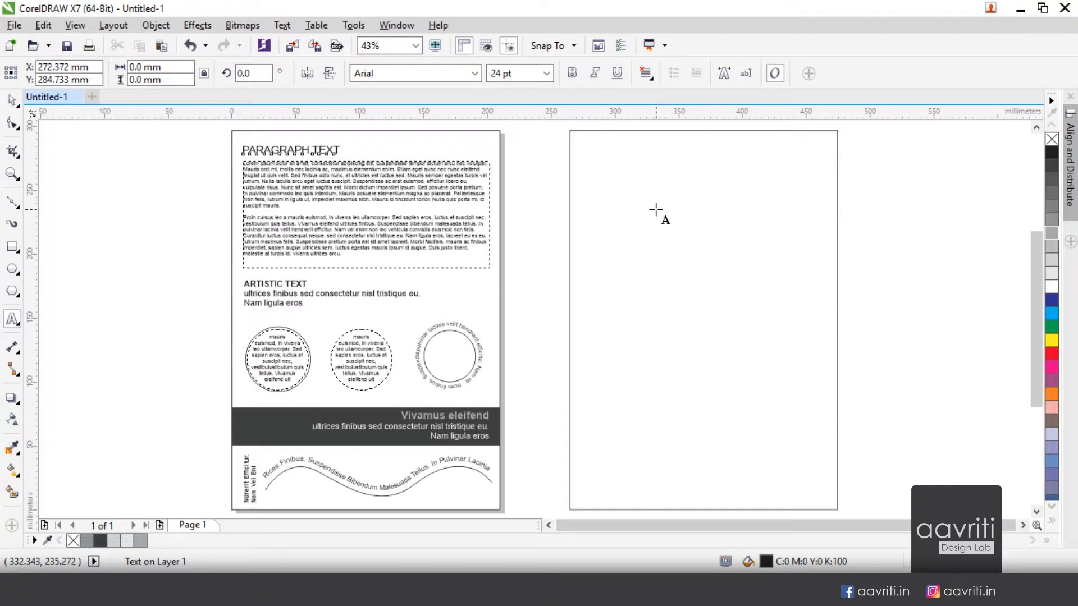
{"action": "type", "text": "PARAG"}
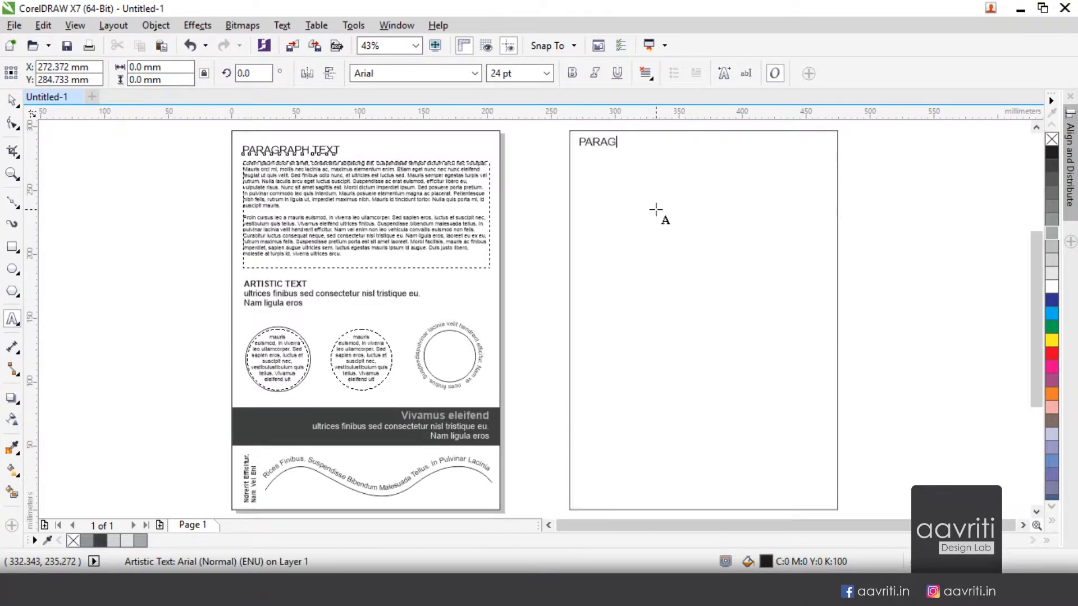
{"action": "type", "text": "RAPH TEXT"}
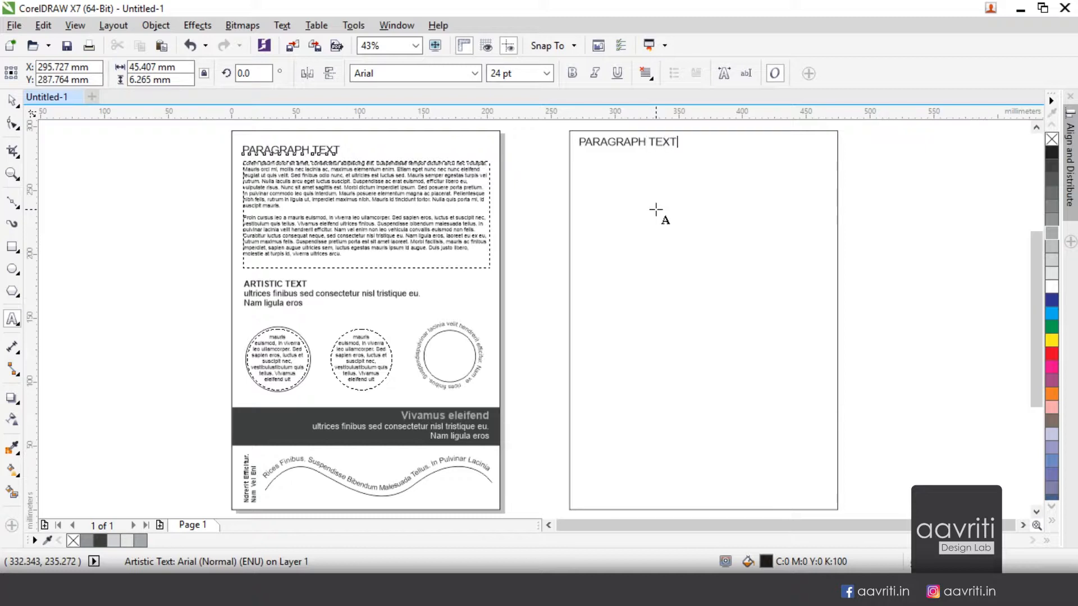
{"action": "left_click", "coordinate": [13, 100]}
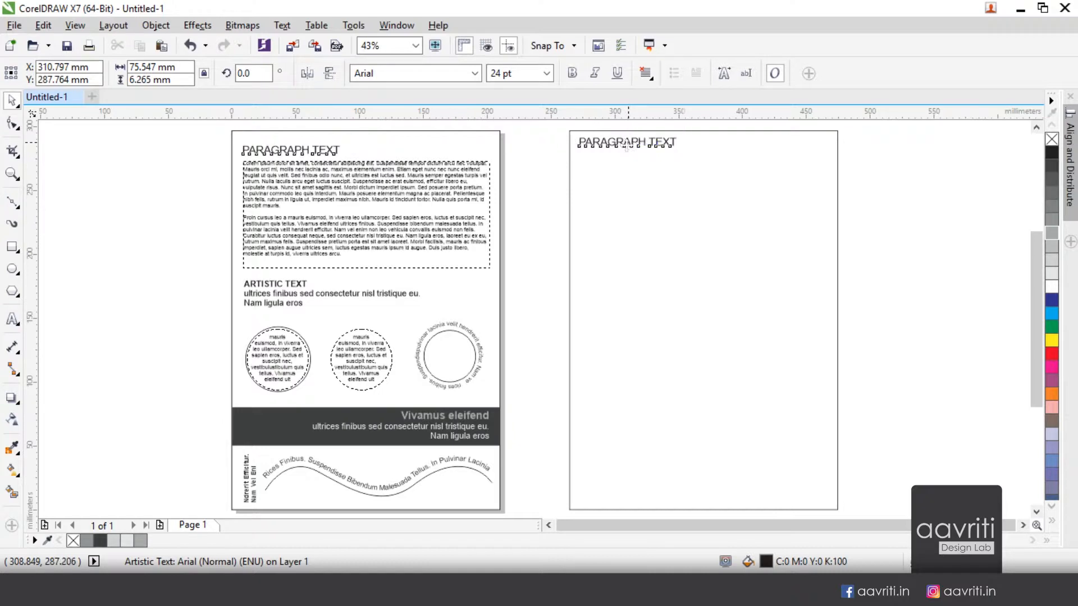
{"action": "left_click_drag", "start_coordinate": [627, 142], "coordinate": [627, 150]}
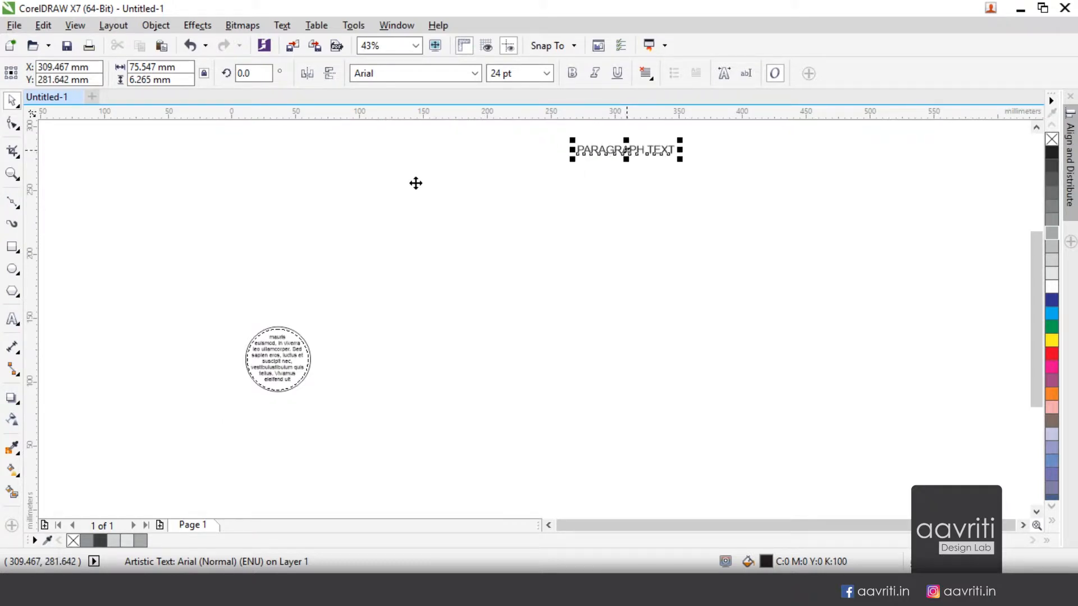
Step: Copy the entire body text from the paragraph frame on the reference page
{"action": "left_click", "coordinate": [402, 252]}
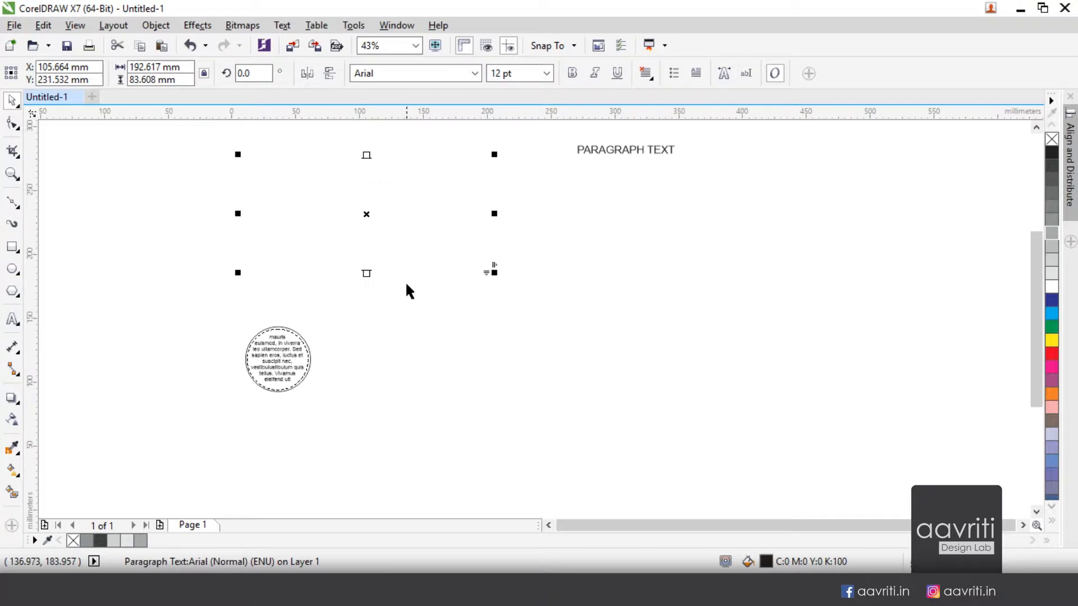
{"action": "scroll", "coordinate": [406, 291], "scroll_direction": "down", "scroll_amount": 2}
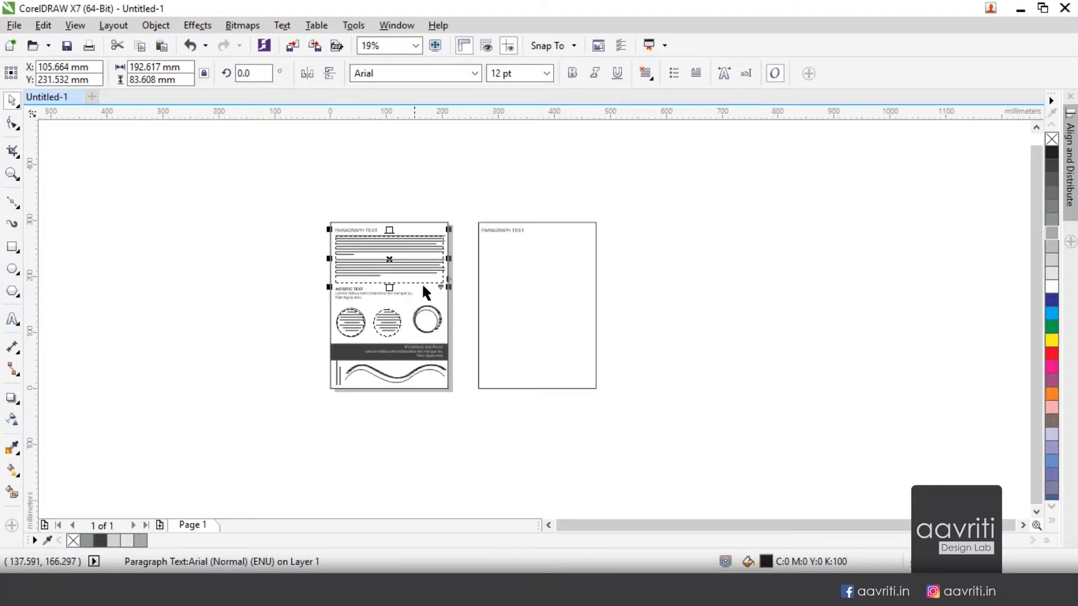
{"action": "scroll", "coordinate": [428, 266], "scroll_direction": "up", "scroll_amount": 2}
{"action": "key", "text": "Escape"}
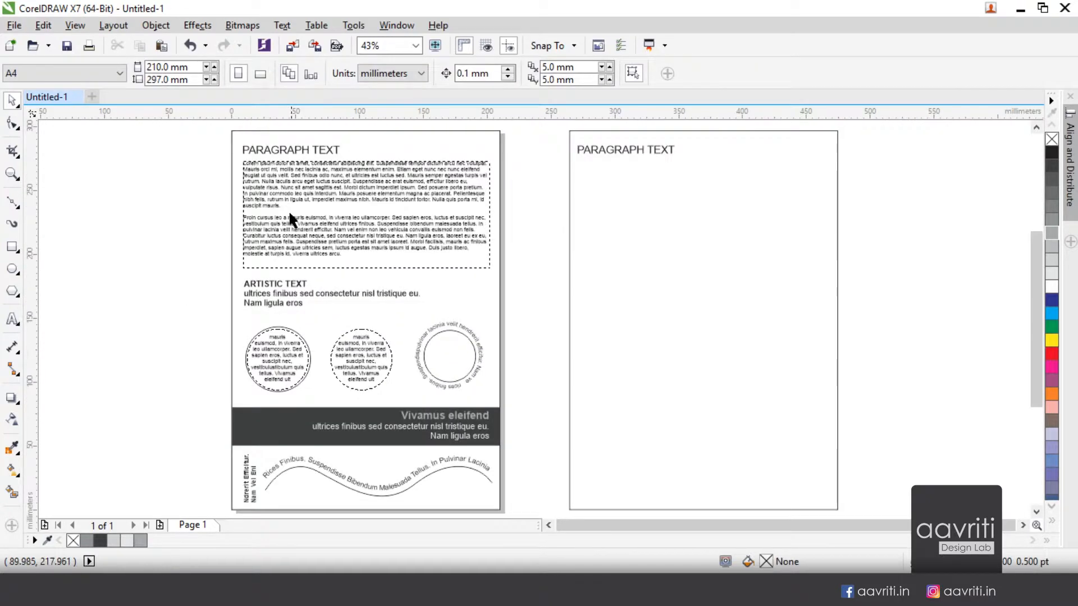
{"action": "double_click", "coordinate": [264, 178]}
{"action": "left_click_drag", "start_coordinate": [341, 254], "coordinate": [235, 167]}
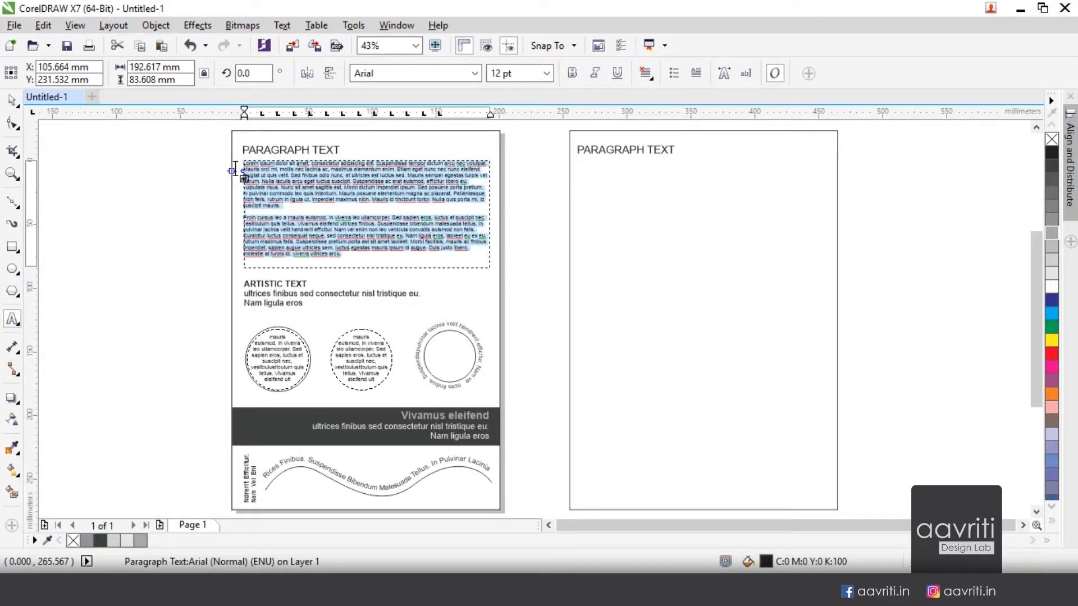
{"action": "left_click", "coordinate": [11, 101]}
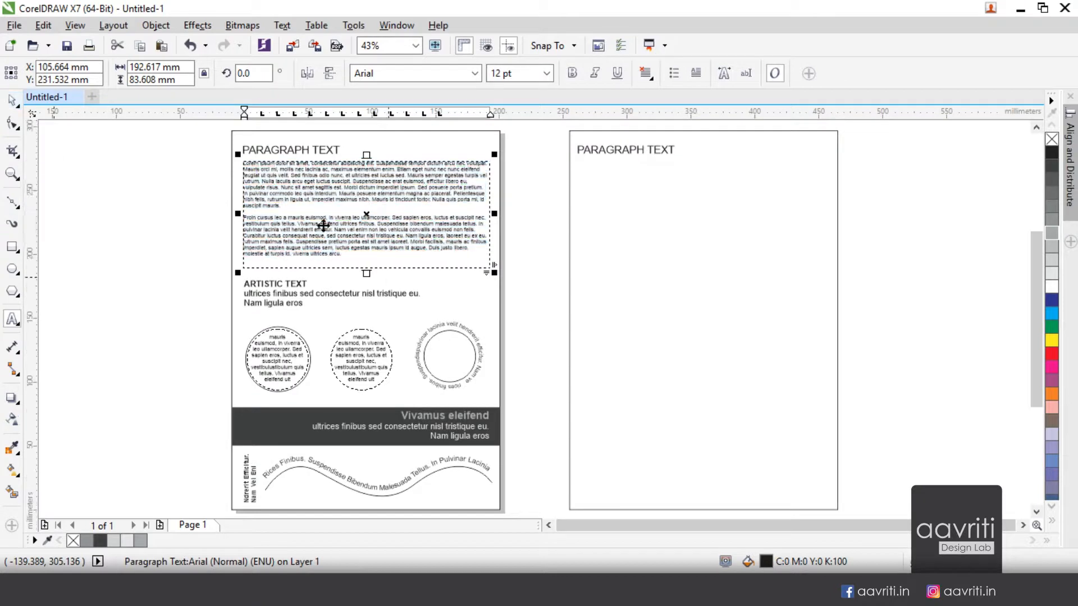
Step: Examine how the reference paragraph behaves when selected as an object and when opened for text editing
{"action": "left_click", "coordinate": [191, 240]}
{"action": "left_click", "coordinate": [324, 223]}
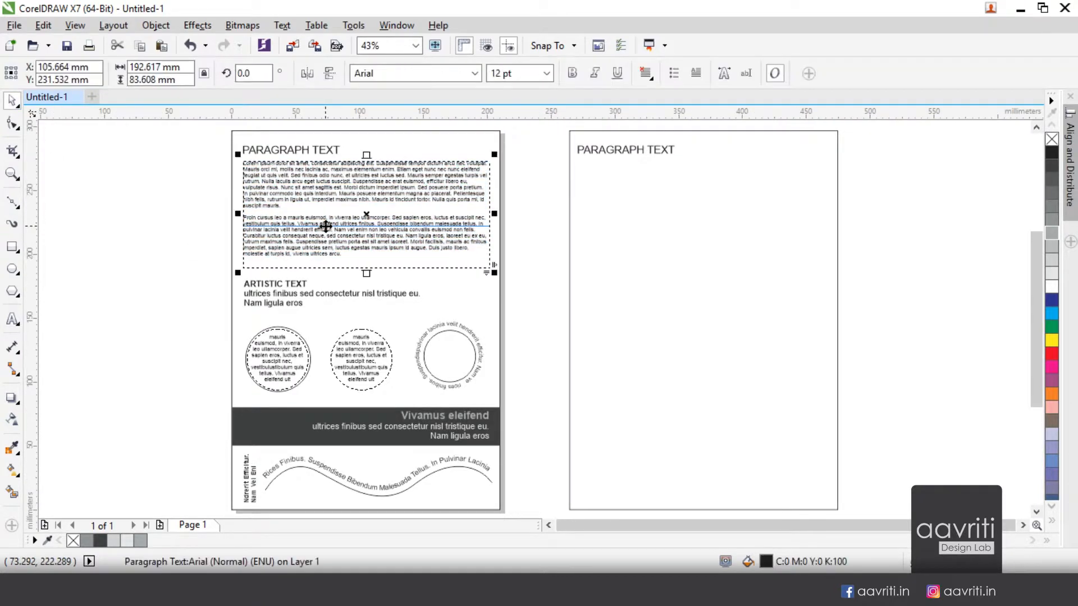
{"action": "left_click", "coordinate": [12, 320]}
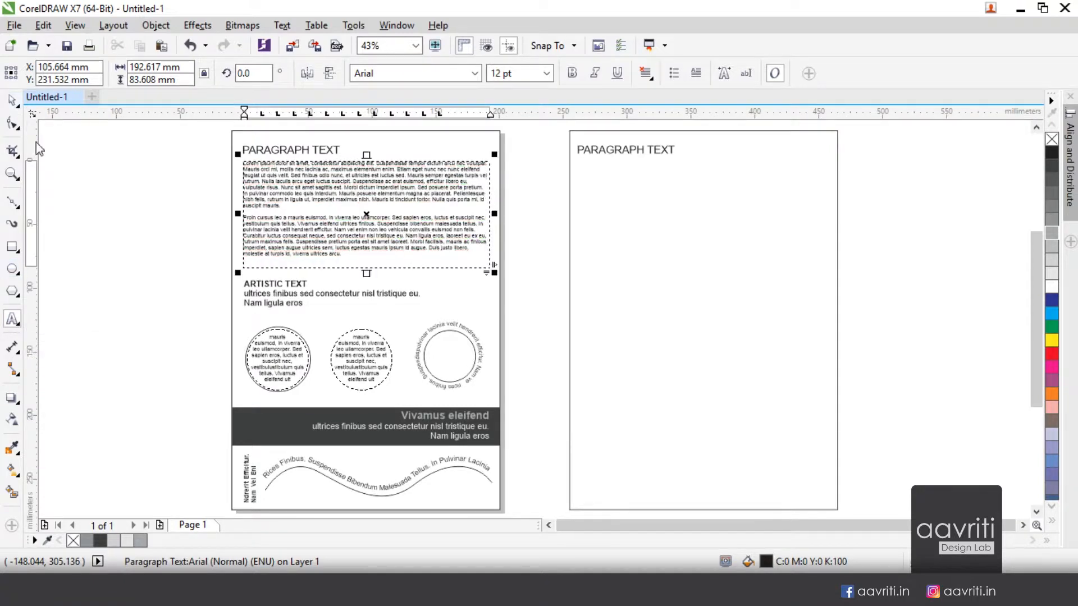
{"action": "left_click", "coordinate": [11, 101]}
{"action": "left_click", "coordinate": [12, 320]}
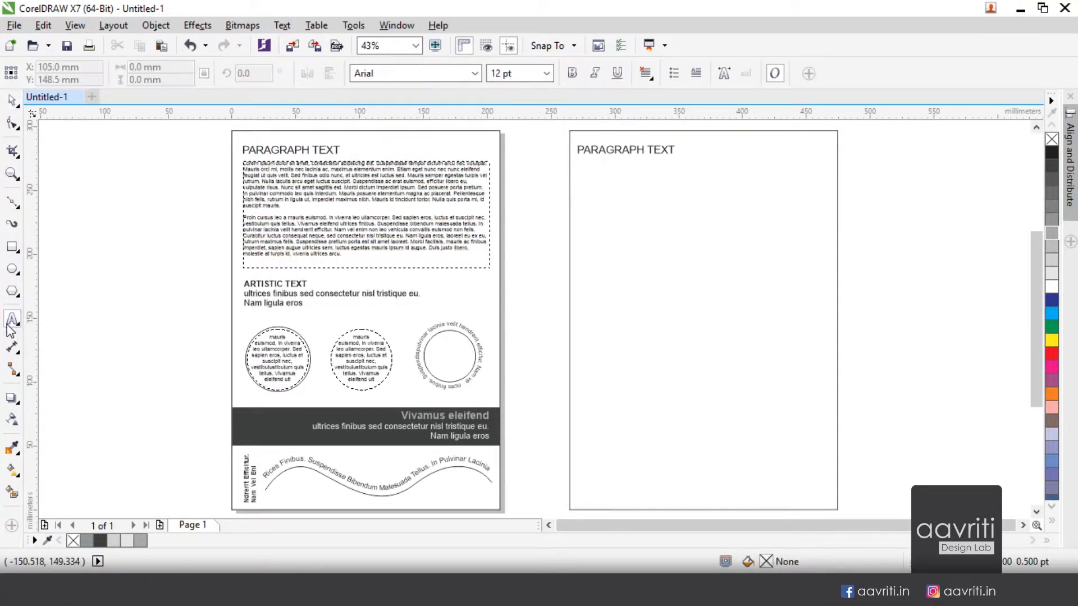
{"action": "left_click", "coordinate": [327, 228]}
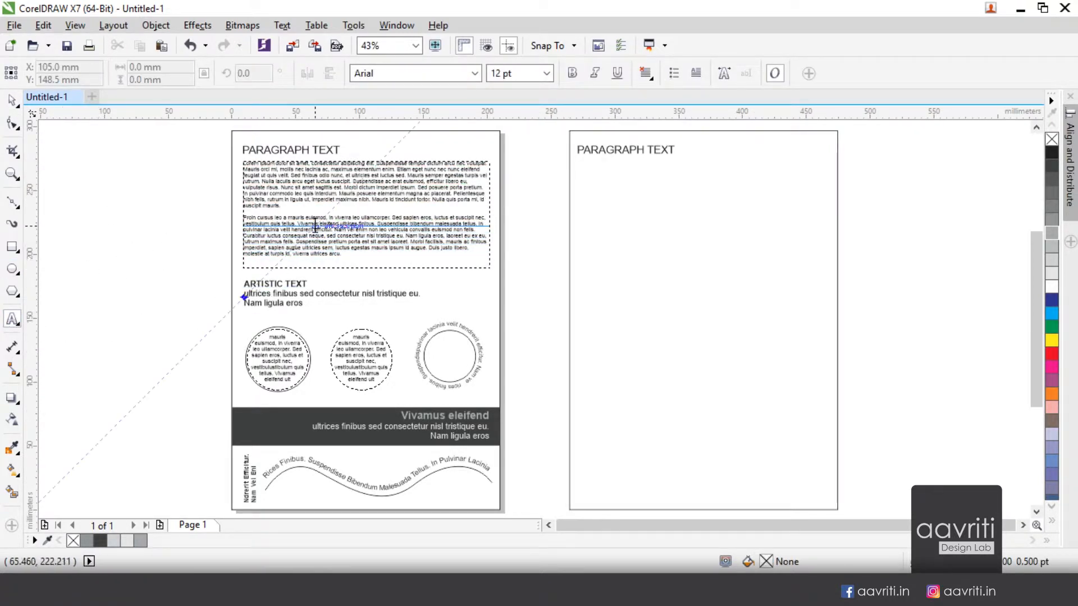
{"action": "left_click", "coordinate": [315, 223]}
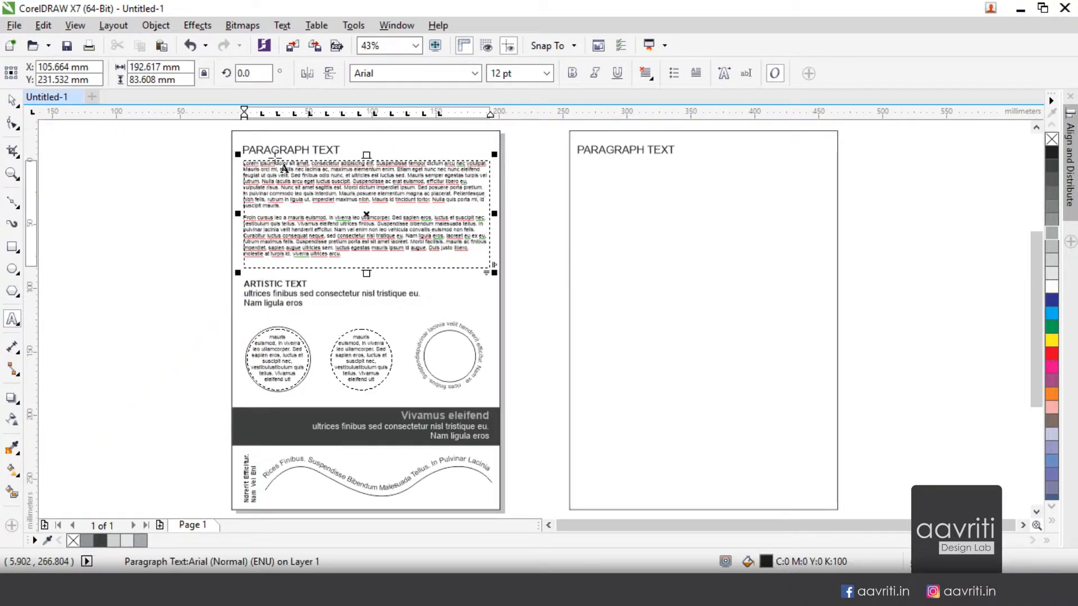
{"action": "left_click", "coordinate": [11, 101]}
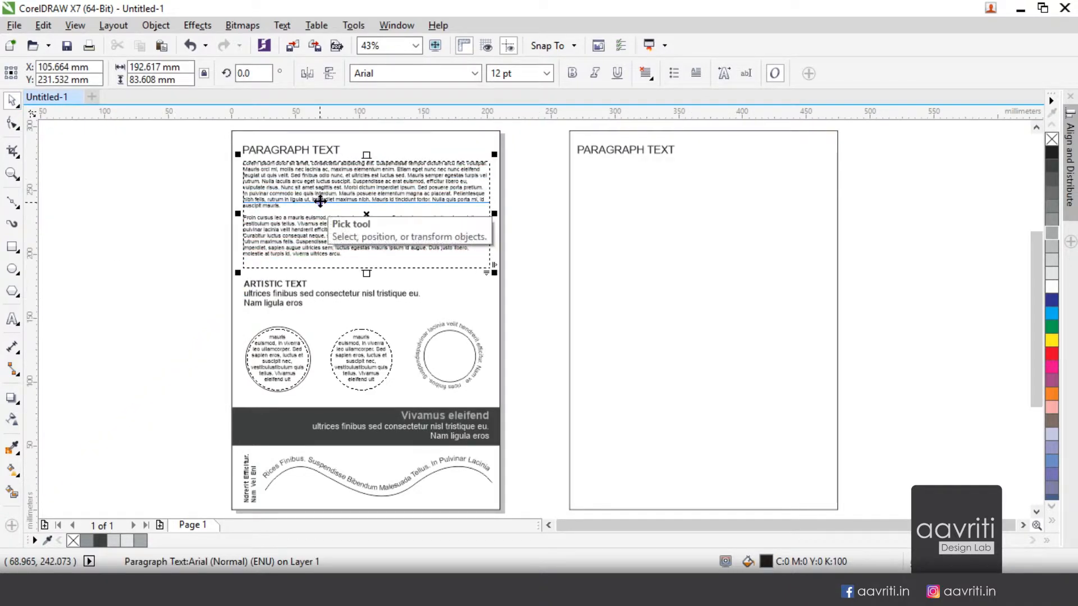
{"action": "left_click", "coordinate": [532, 243]}
Step: Create a paragraph text frame about 196 by 83 mm below the new heading and paste the copied body text into it
{"action": "left_click", "coordinate": [12, 319]}
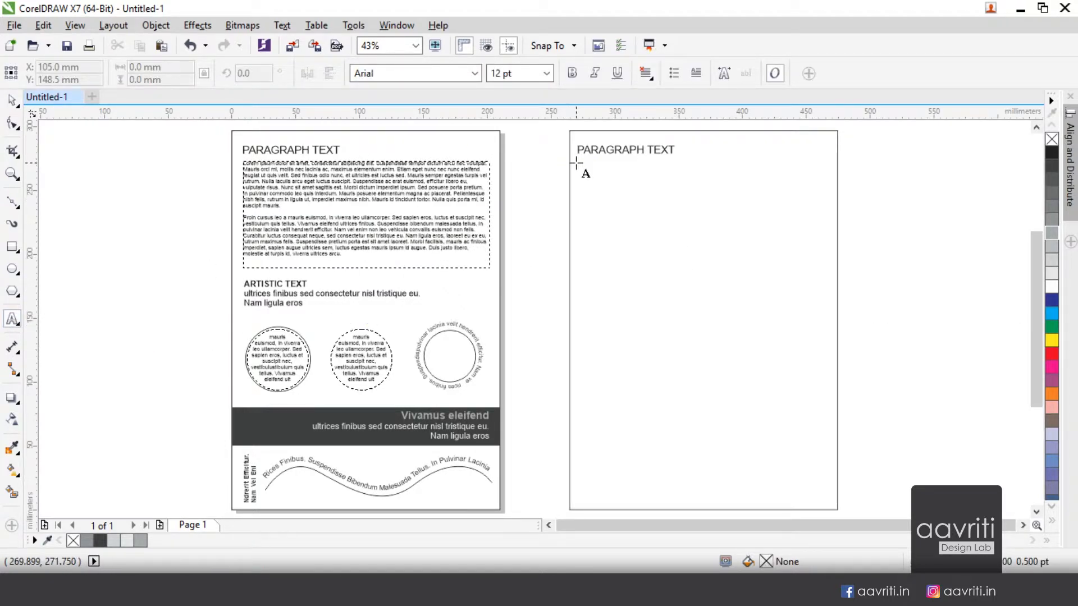
{"action": "left_click_drag", "start_coordinate": [578, 160], "coordinate": [828, 270]}
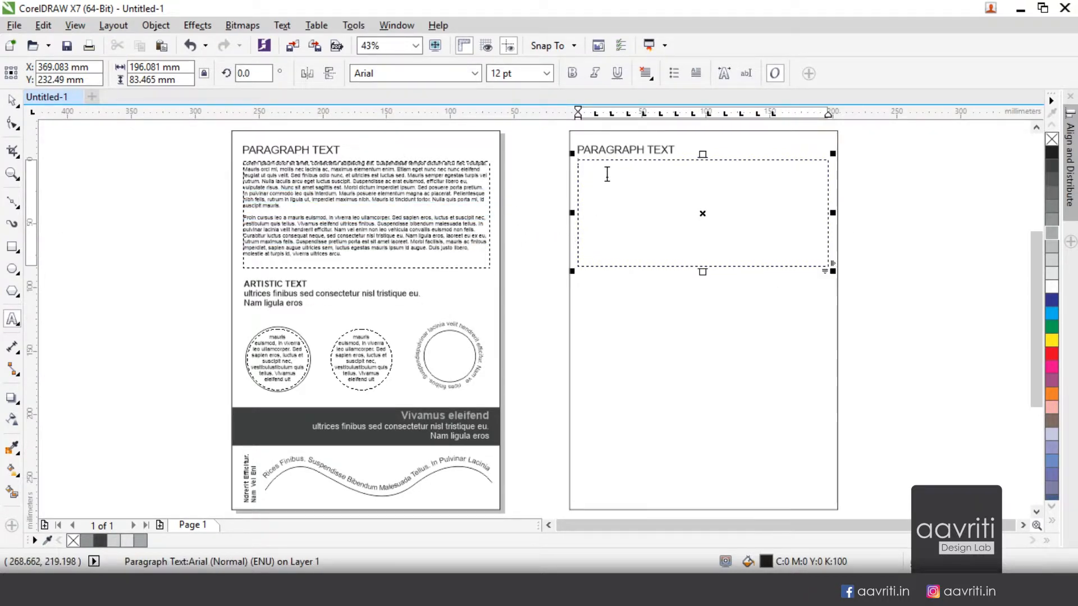
{"action": "key", "text": "ctrl+v"}
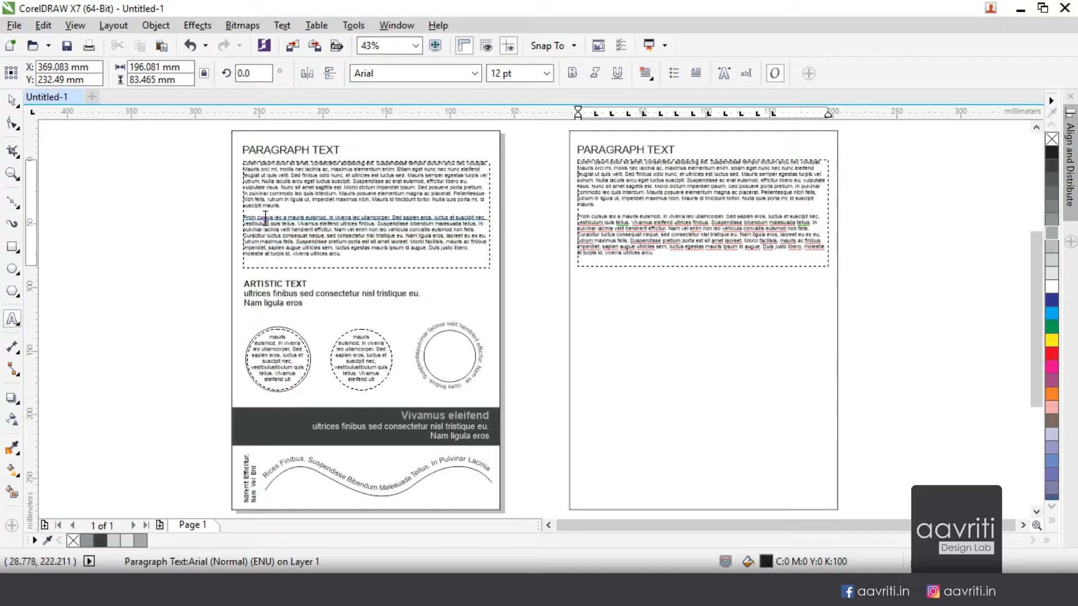
{"action": "left_click", "coordinate": [13, 101]}
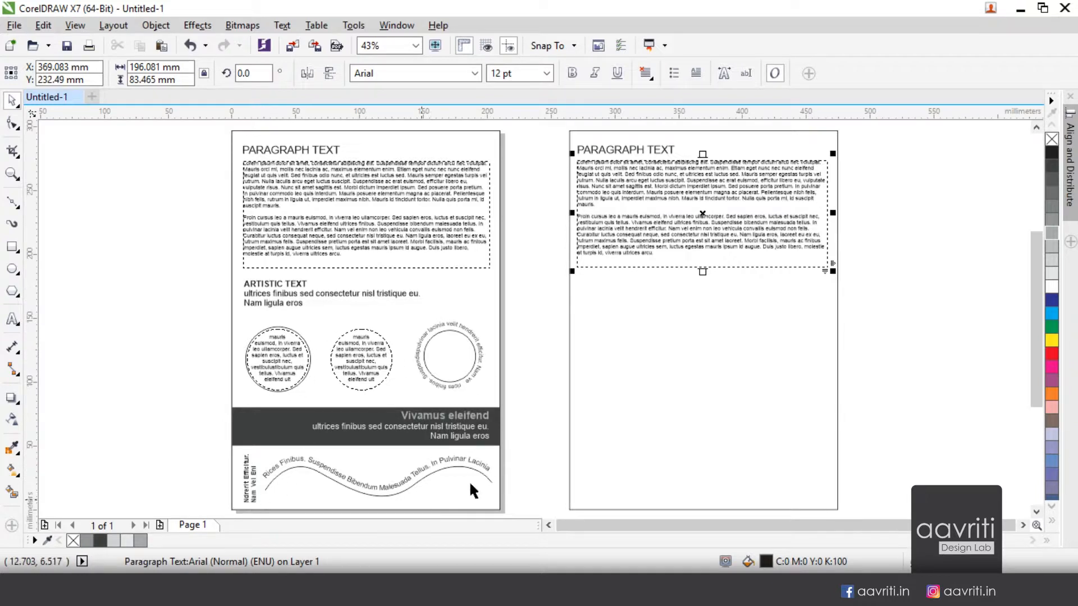
Step: Try resizing the new paragraph frame to widths of about 131 mm and 171 mm, and undo the resizing
{"action": "scroll", "coordinate": [818, 167], "scroll_direction": "up", "scroll_amount": 2}
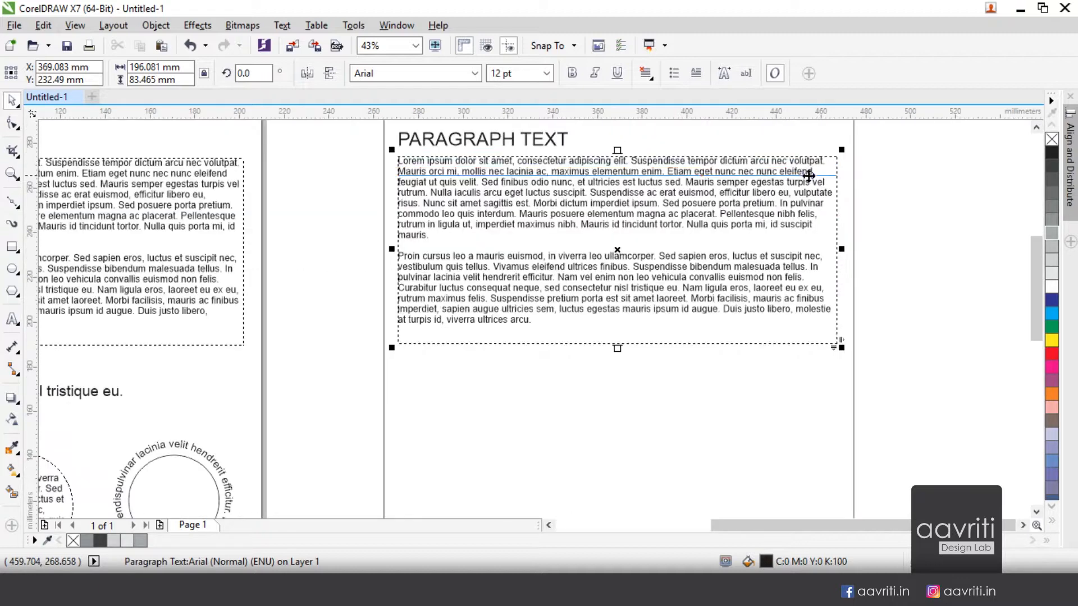
{"action": "scroll", "coordinate": [560, 285], "scroll_direction": "down", "scroll_amount": 3}
{"action": "scroll", "coordinate": [641, 227], "scroll_direction": "up", "scroll_amount": 2}
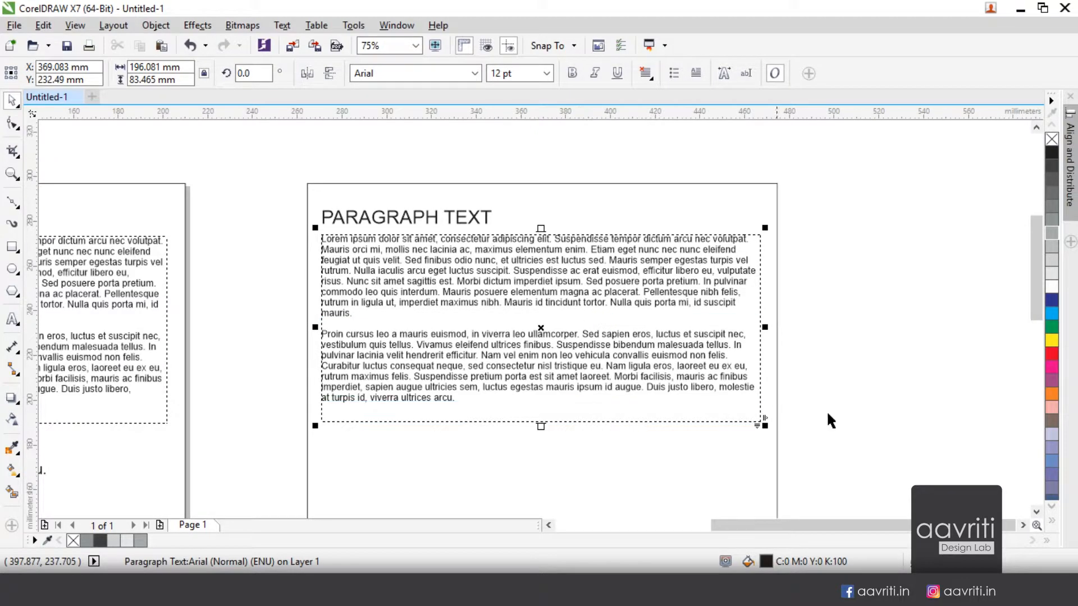
{"action": "left_click_drag", "start_coordinate": [764, 329], "coordinate": [632, 365]}
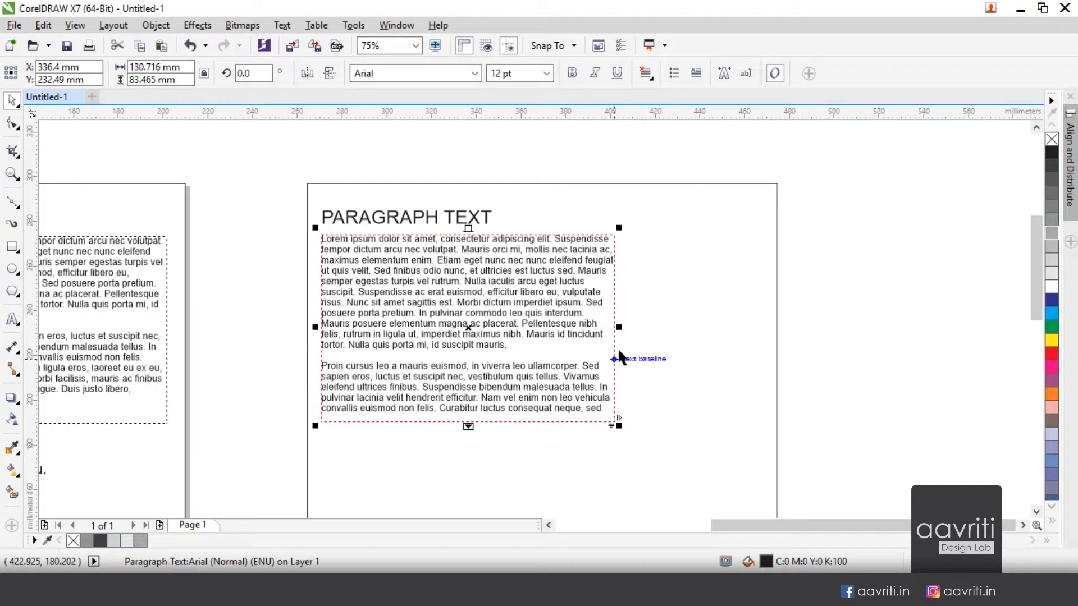
{"action": "left_click_drag", "start_coordinate": [623, 328], "coordinate": [707, 327]}
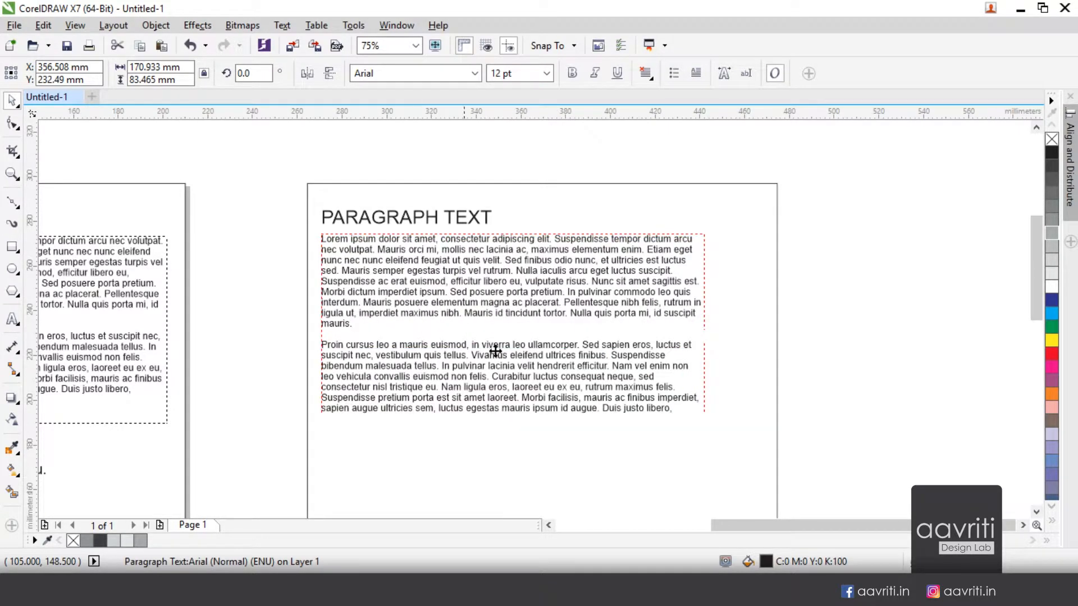
{"action": "left_click_drag", "start_coordinate": [709, 327], "coordinate": [640, 334]}
{"action": "key", "text": "ctrl+z"}
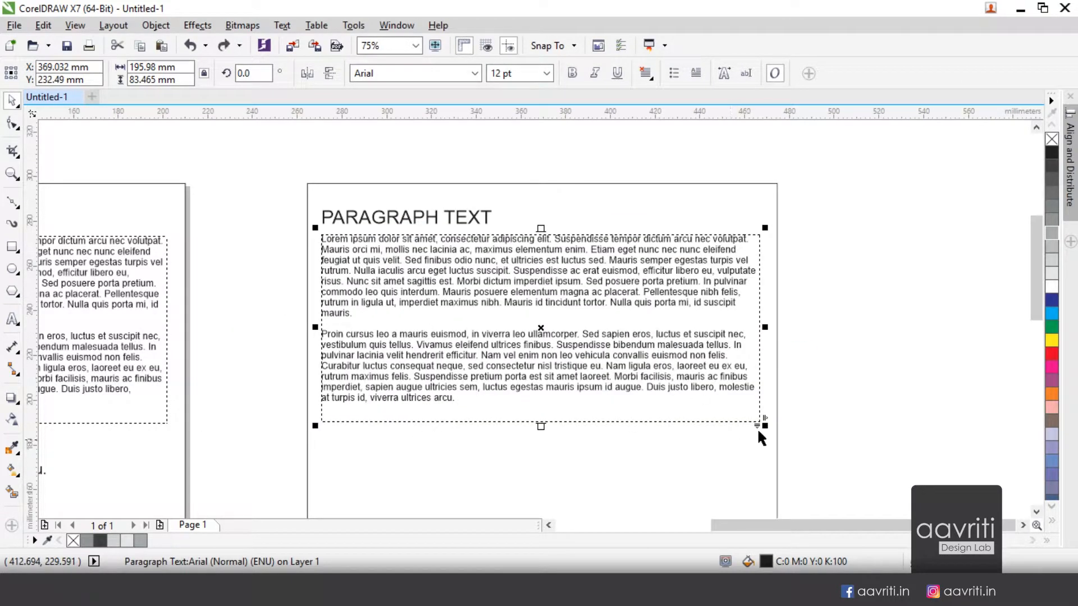
Step: Shrink the paragraph frame to about 95 mm wide and 79 mm high so that its text overflows
{"action": "mouse_move", "coordinate": [540, 426]}
{"action": "left_mouse_down"}
{"action": "mouse_move", "coordinate": [538, 481]}
{"action": "mouse_move", "coordinate": [526, 423]}
{"action": "left_mouse_up"}
{"action": "left_click_drag", "start_coordinate": [765, 322], "coordinate": [578, 330]}
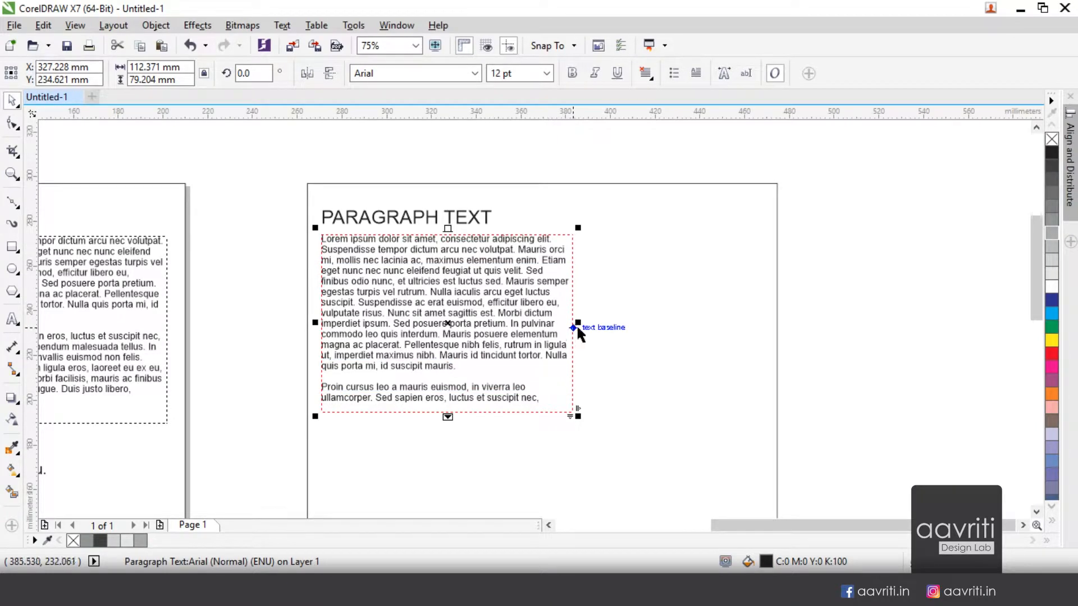
{"action": "left_click_drag", "start_coordinate": [577, 324], "coordinate": [539, 328]}
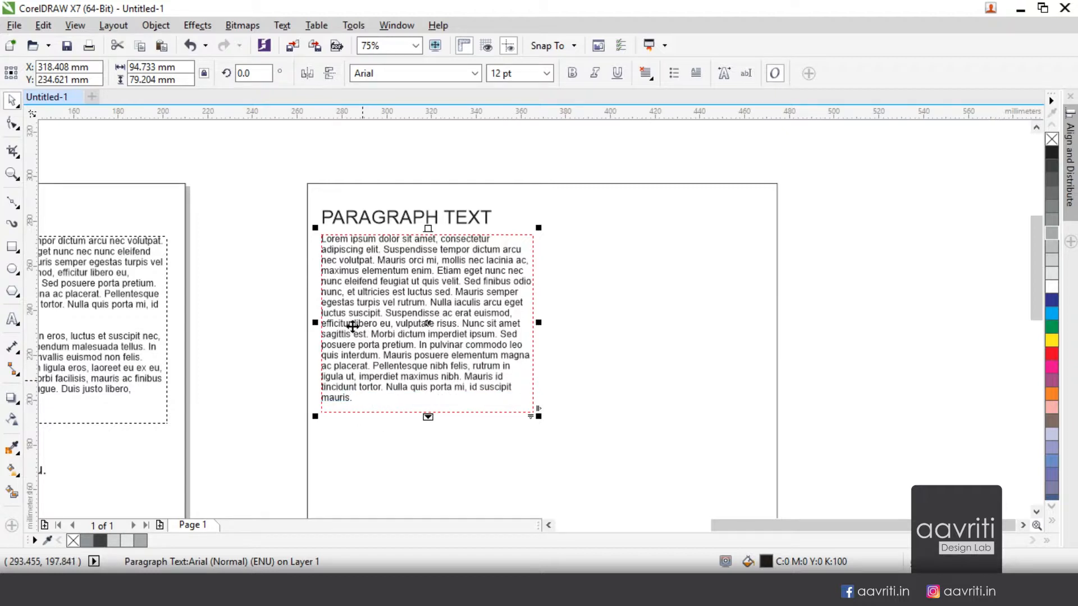
Step: Try flowing the overflow text into a page-sized linked frame, with the frame selected and in text editing, and undo each attempt
{"action": "left_click", "coordinate": [427, 417]}
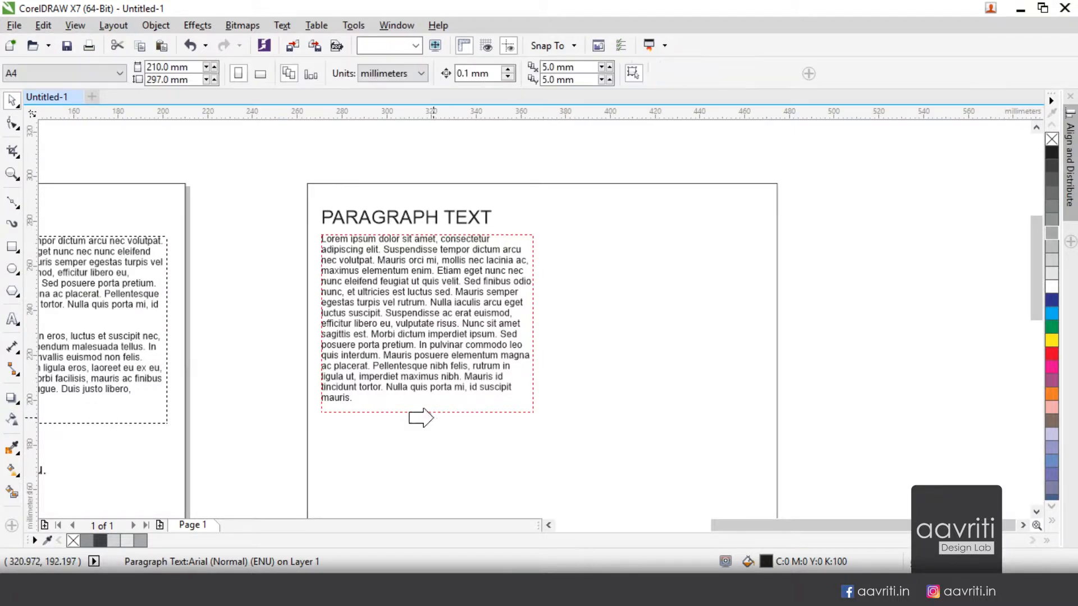
{"action": "left_click", "coordinate": [434, 418]}
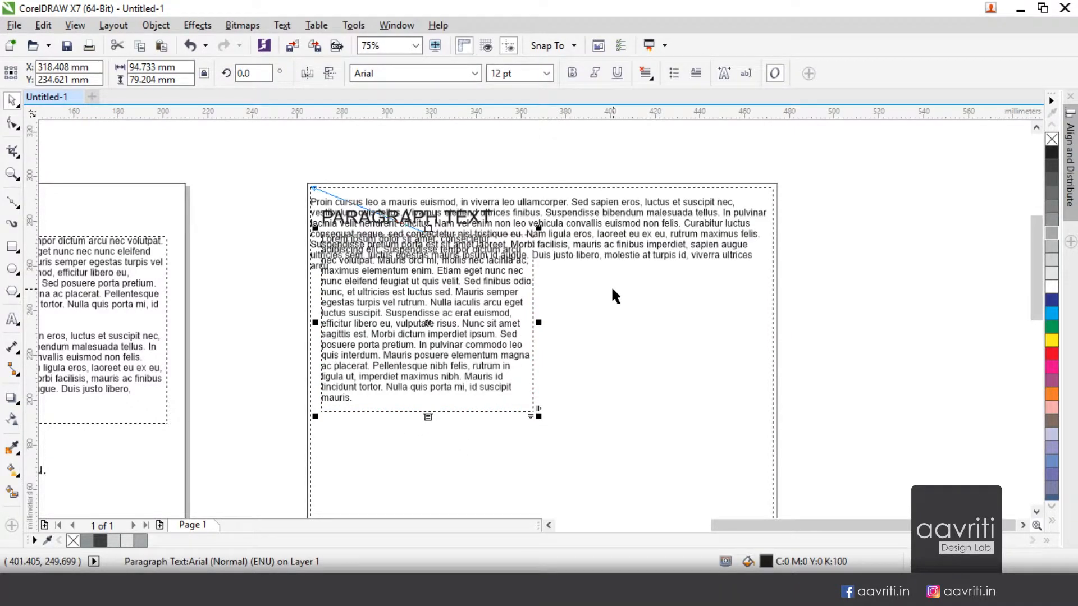
{"action": "key", "text": "ctrl+z"}
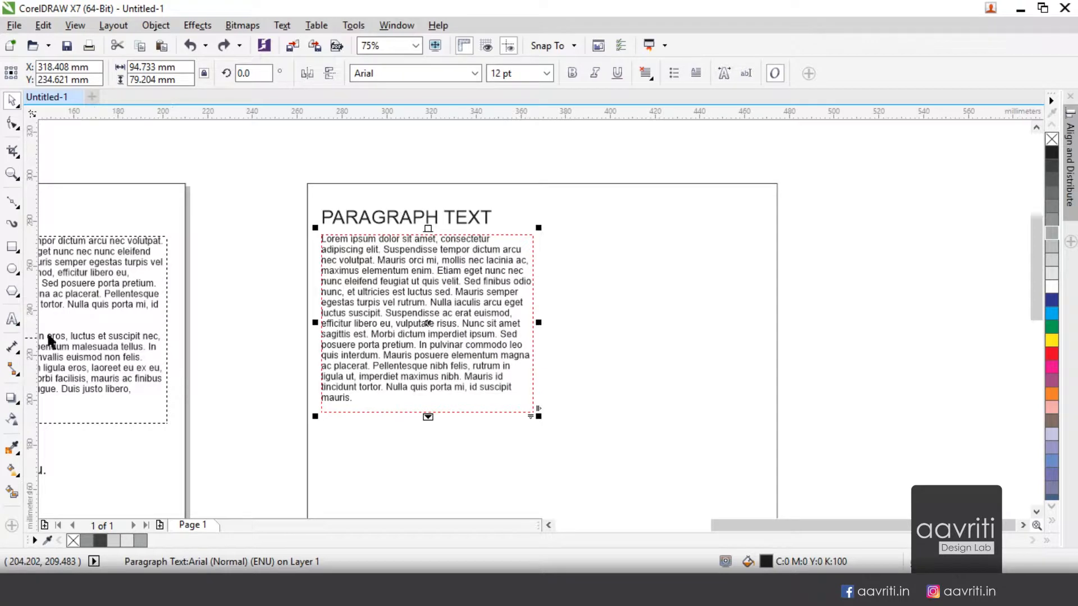
{"action": "left_click", "coordinate": [16, 320]}
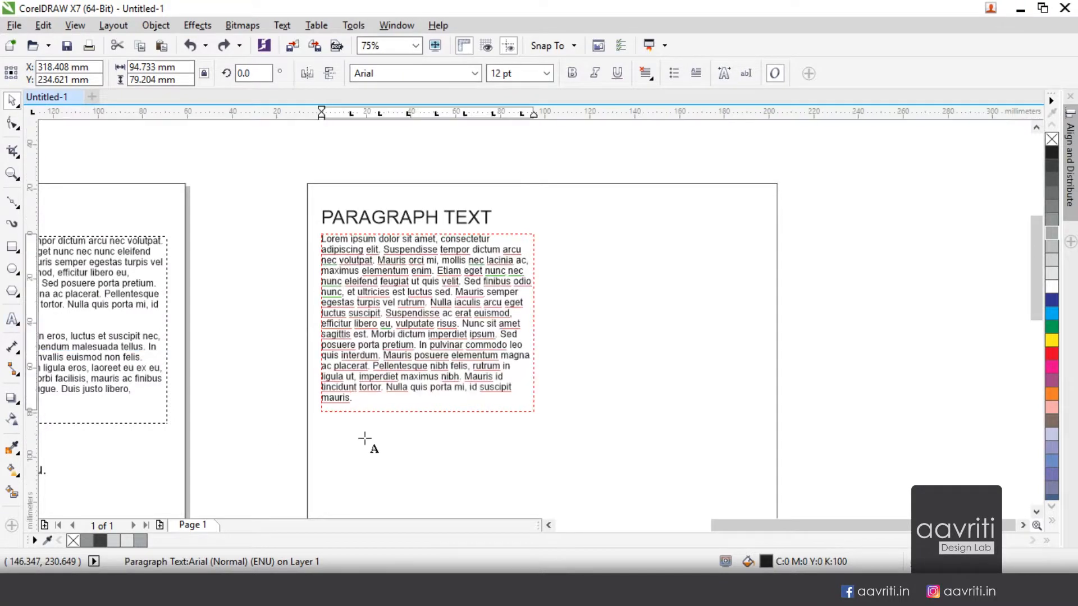
{"action": "left_click", "coordinate": [427, 417]}
{"action": "left_click", "coordinate": [589, 241]}
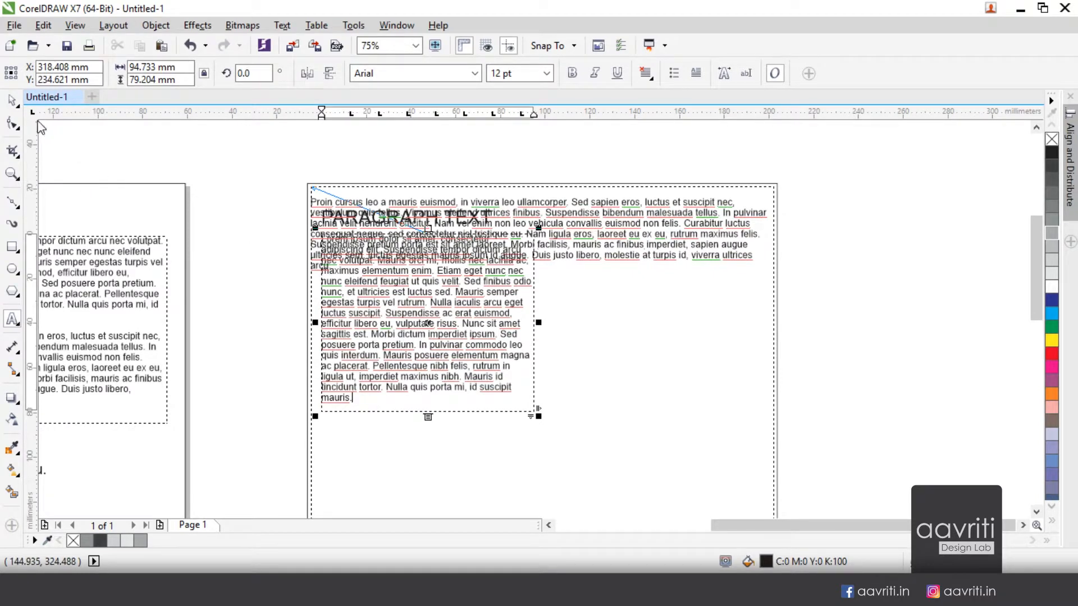
{"action": "left_click", "coordinate": [14, 101]}
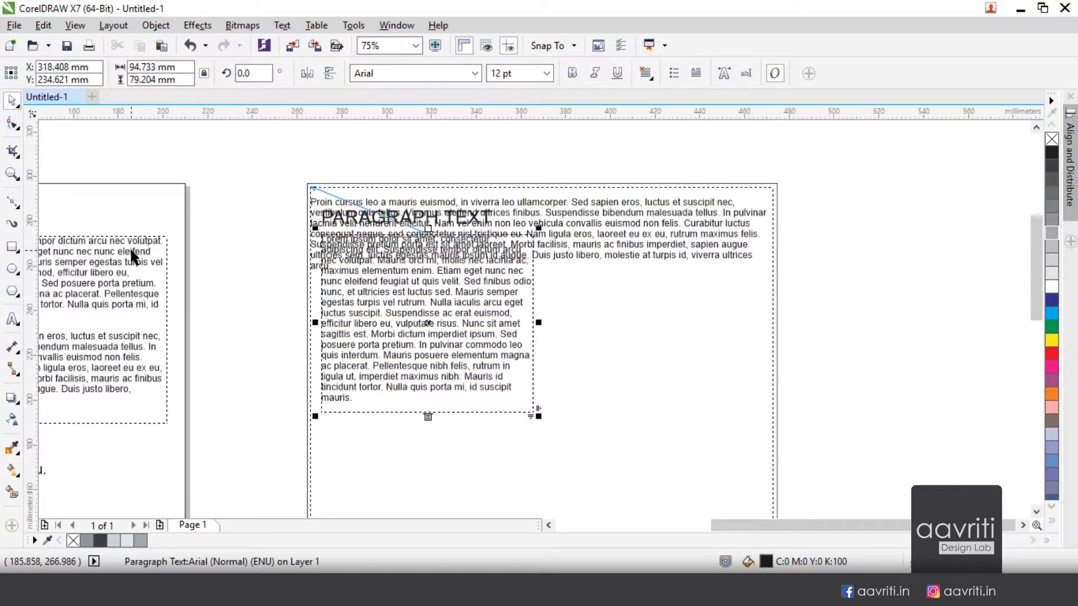
{"action": "key", "text": "ctrl+z"}
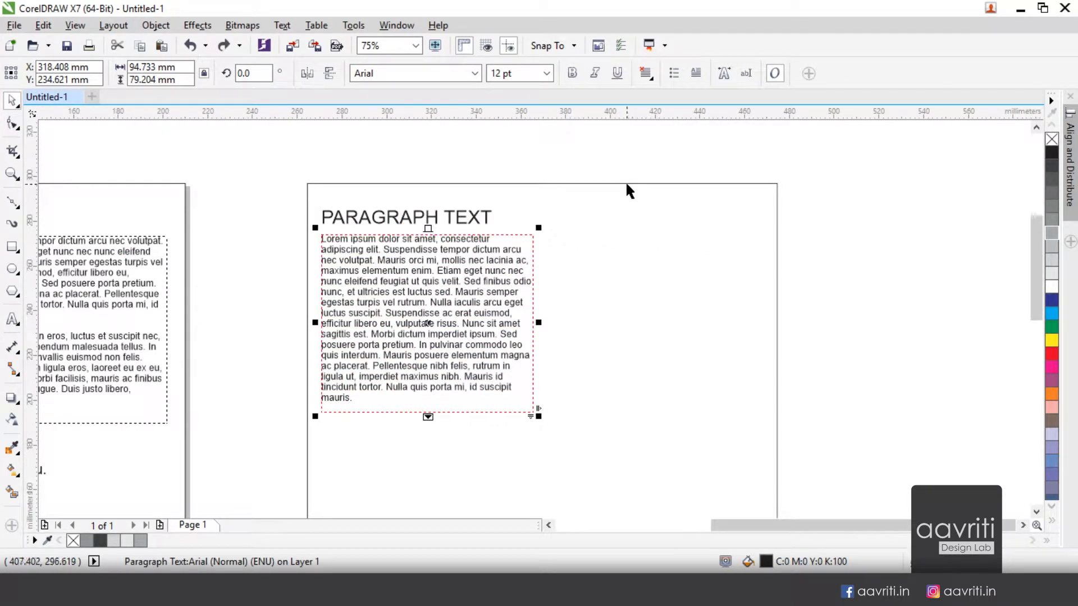
Step: Continue the overflow text in a linked frame about 96 mm wide in the empty area beside the page
{"action": "left_click", "coordinate": [428, 416]}
{"action": "left_click_drag", "start_coordinate": [830, 232], "coordinate": [945, 405]}
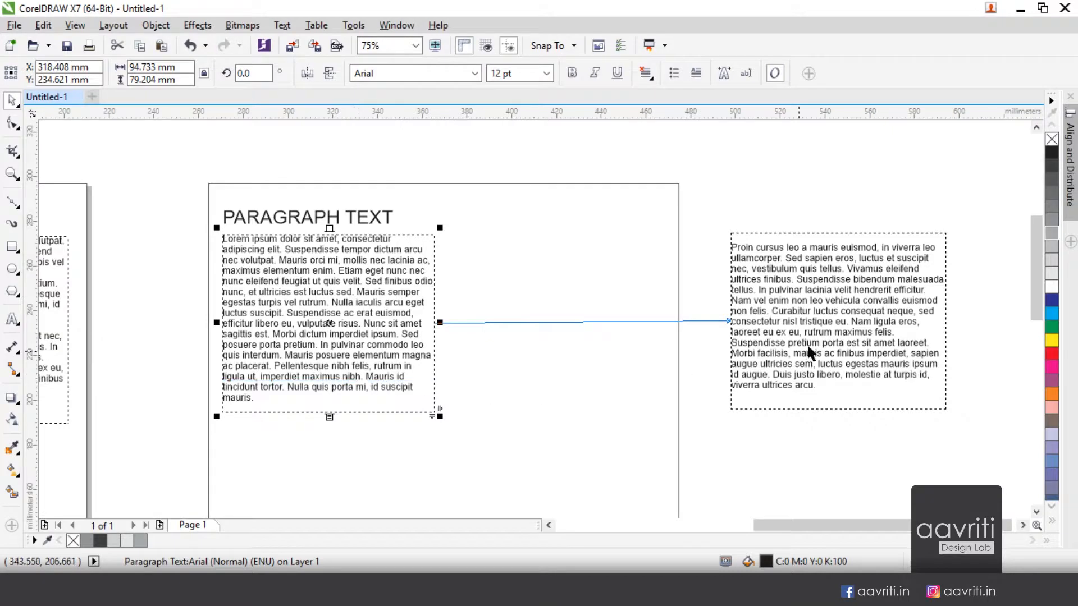
Step: Shorten the linked frame beside the page to about 48 mm high and flow its overflow into another linked frame below it
{"action": "left_click", "coordinate": [838, 387]}
{"action": "left_click_drag", "start_coordinate": [838, 413], "coordinate": [840, 349]}
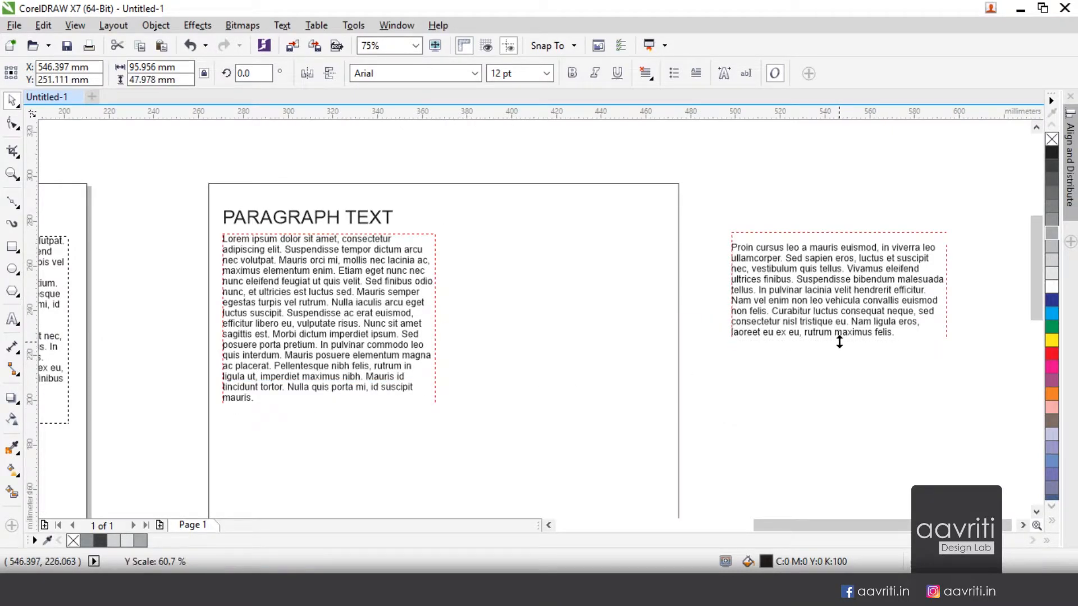
{"action": "left_click", "coordinate": [838, 345]}
{"action": "left_click_drag", "start_coordinate": [740, 374], "coordinate": [946, 465]}
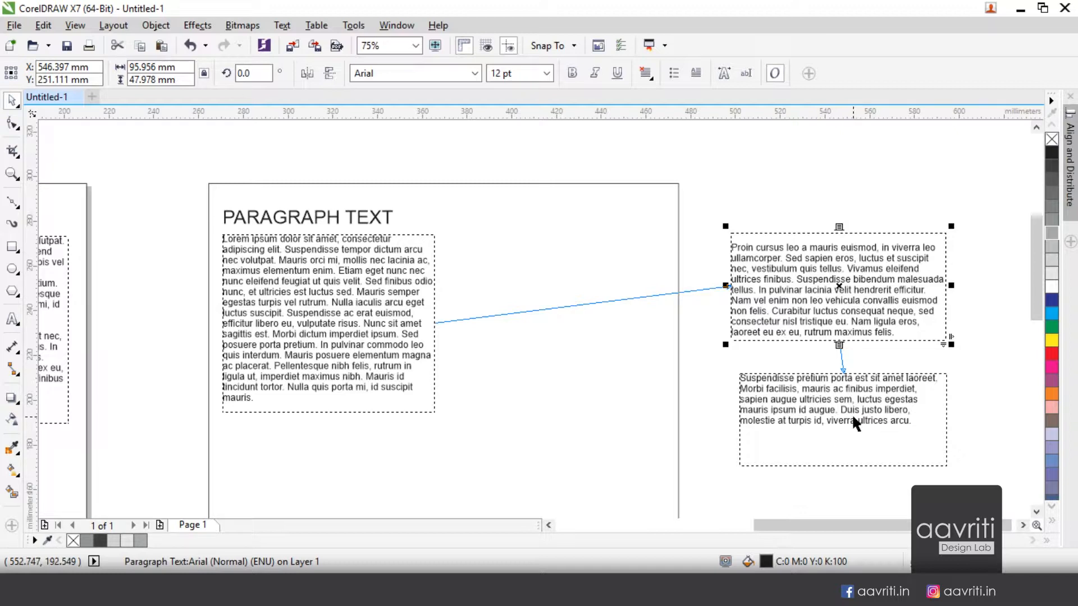
Step: Delete both linked text frames beside the page
{"action": "left_click_drag", "start_coordinate": [763, 201], "coordinate": [887, 465]}
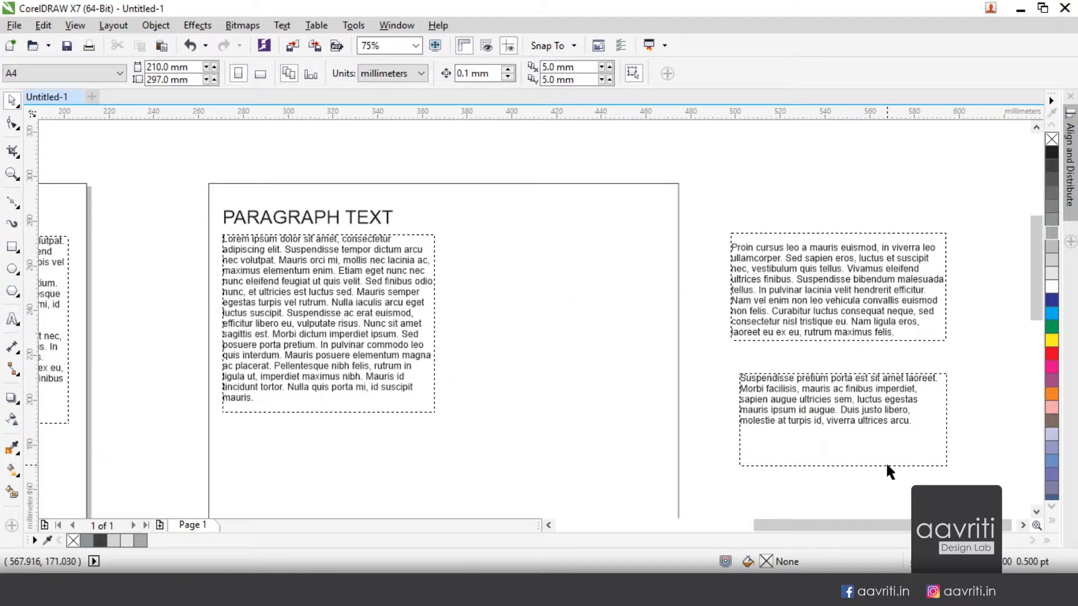
{"action": "left_click", "coordinate": [868, 435]}
{"action": "key", "text": "Delete"}
{"action": "left_click", "coordinate": [839, 331]}
{"action": "key", "text": "Delete"}
Step: Widen the paragraph frame under the heading to about 196 mm so that it holds the whole text
{"action": "left_click", "coordinate": [431, 362]}
{"action": "left_click_drag", "start_coordinate": [439, 322], "coordinate": [664, 337]}
{"action": "left_click_drag", "start_coordinate": [773, 527], "coordinate": [762, 528]}
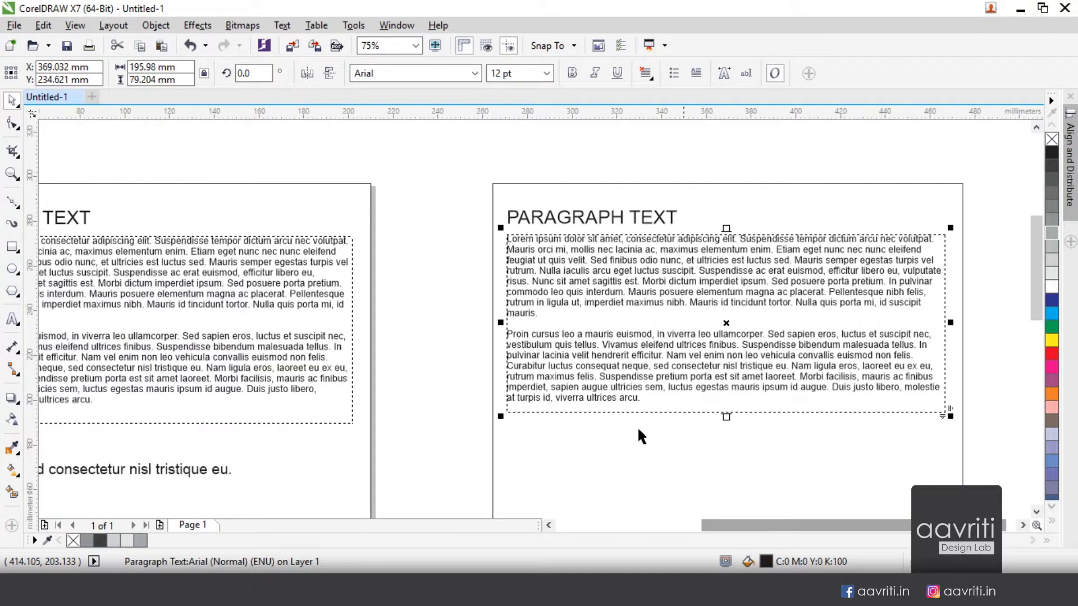
{"action": "scroll", "coordinate": [625, 396], "scroll_direction": "down", "scroll_amount": 2}
{"action": "scroll", "coordinate": [665, 383], "scroll_direction": "up", "scroll_amount": 2}
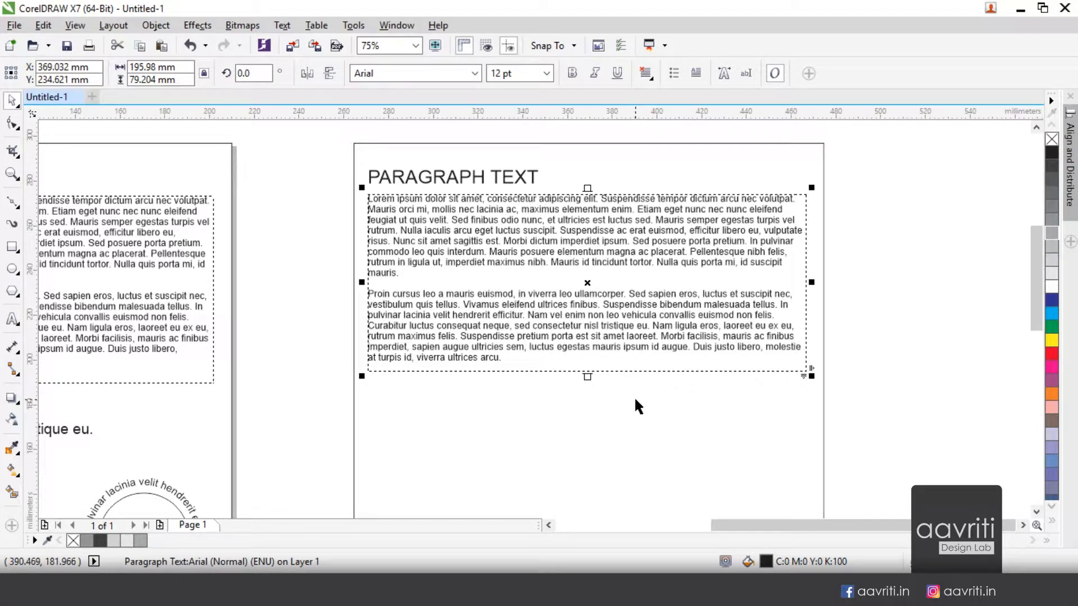
{"action": "scroll", "coordinate": [556, 319], "scroll_direction": "down", "scroll_amount": 2}
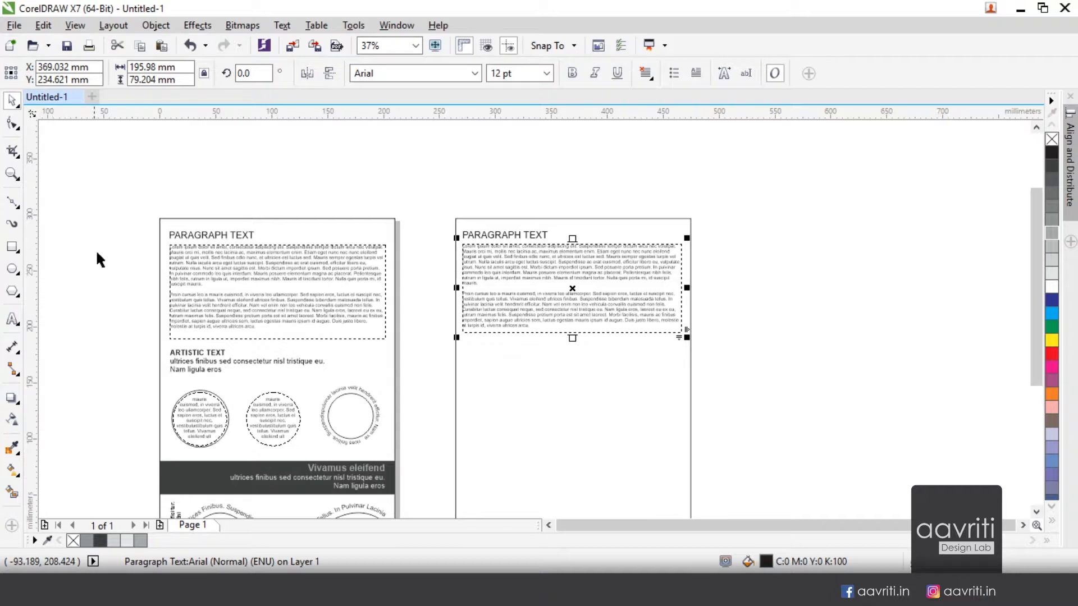
{"action": "left_click", "coordinate": [12, 319]}
{"action": "left_click", "coordinate": [17, 327]}
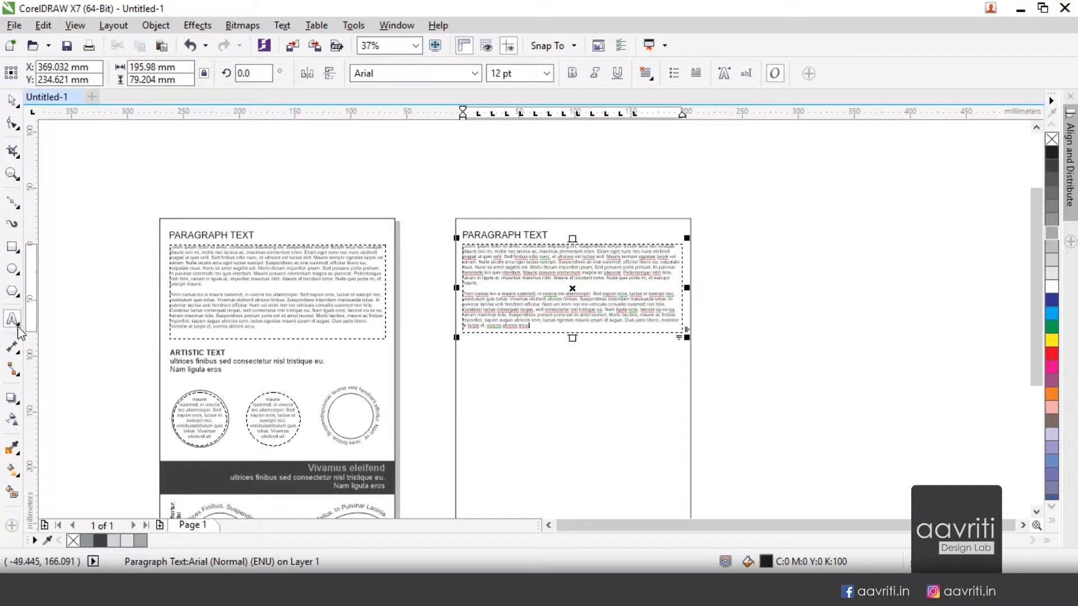
Step: Deselect the paragraph frame, add the 24 pt artistic text "ARTISTIC TEXT" below it, and lower the text by about 3 mm
{"action": "left_click", "coordinate": [12, 100]}
{"action": "left_click", "coordinate": [748, 307]}
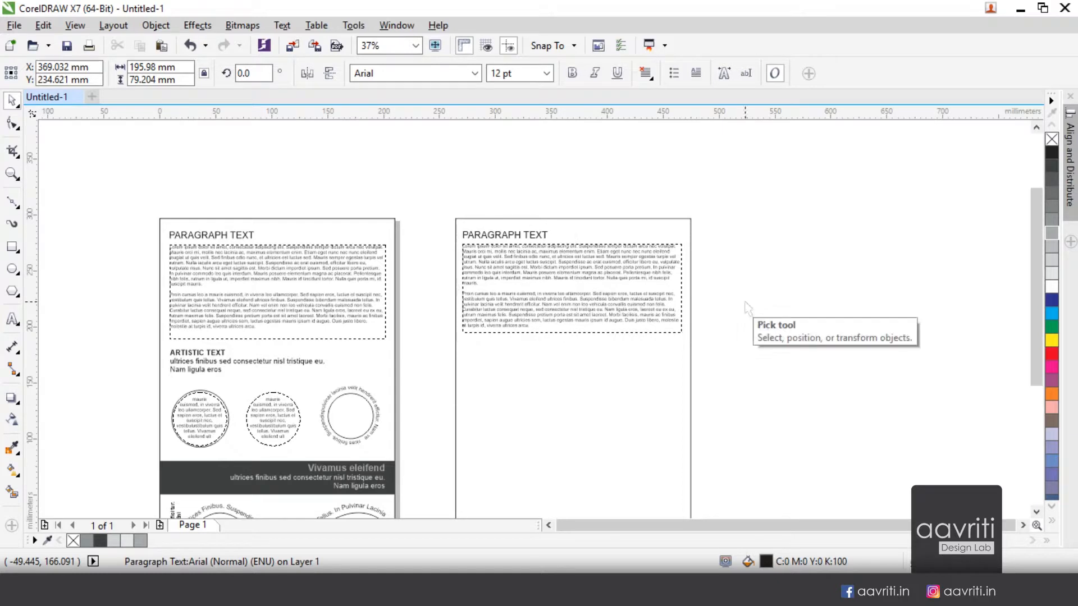
{"action": "left_click", "coordinate": [12, 319]}
{"action": "scroll", "coordinate": [443, 351], "scroll_direction": "up", "scroll_amount": 2}
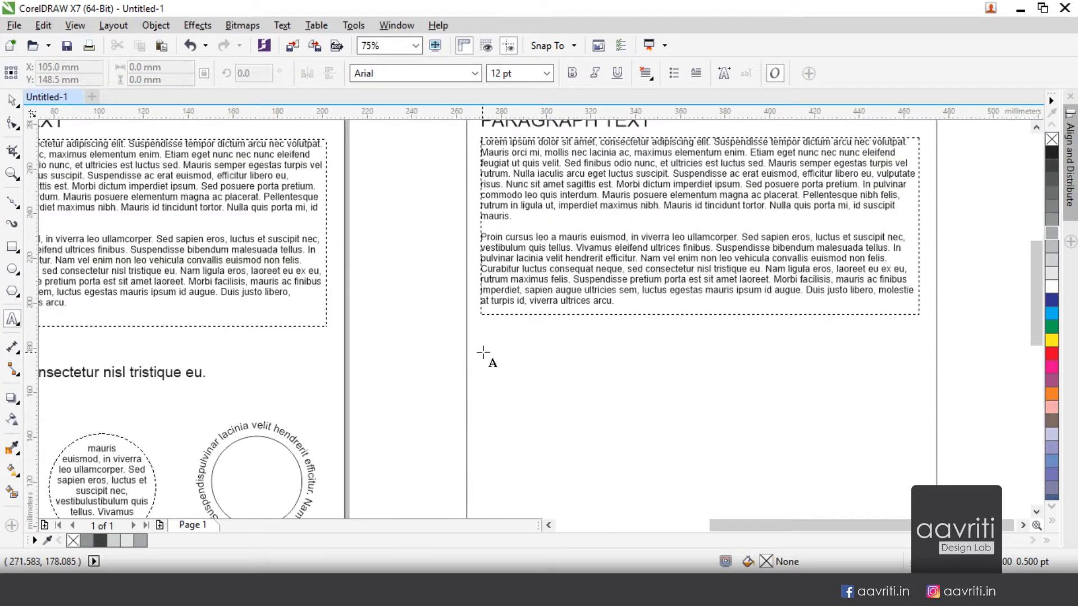
{"action": "left_click", "coordinate": [482, 341]}
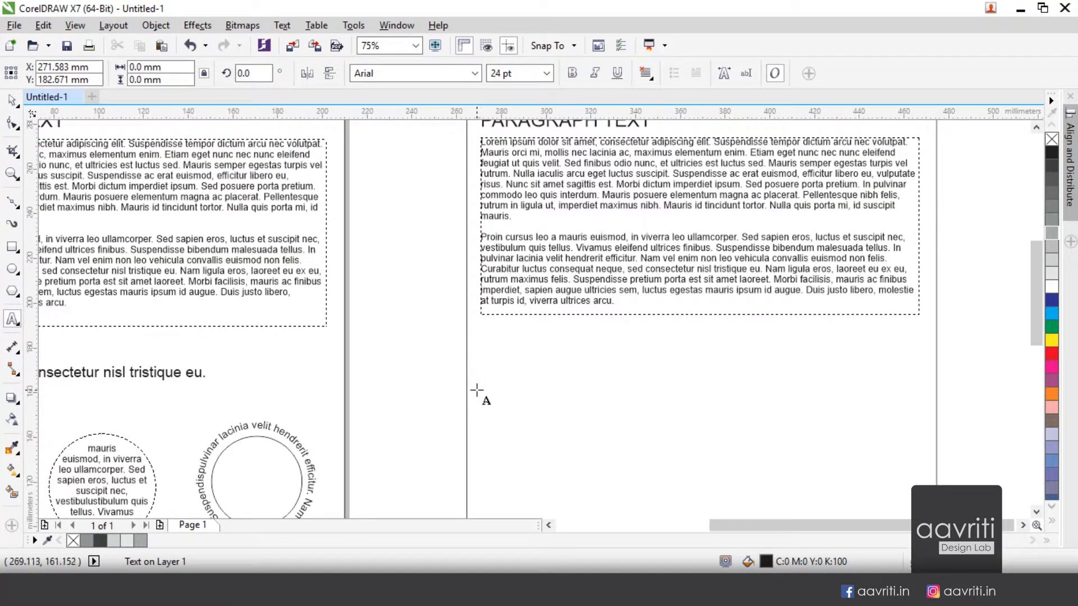
{"action": "type", "text": "ARTIS"}
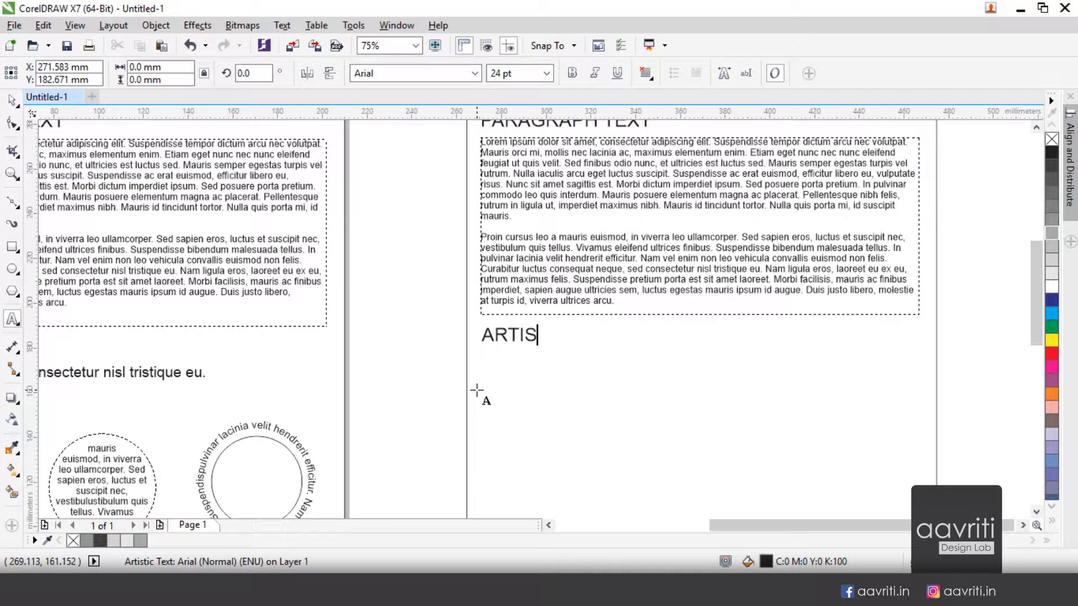
{"action": "type", "text": "TIC TEXT"}
{"action": "key", "text": "ctrl+space"}
{"action": "left_click", "coordinate": [12, 101]}
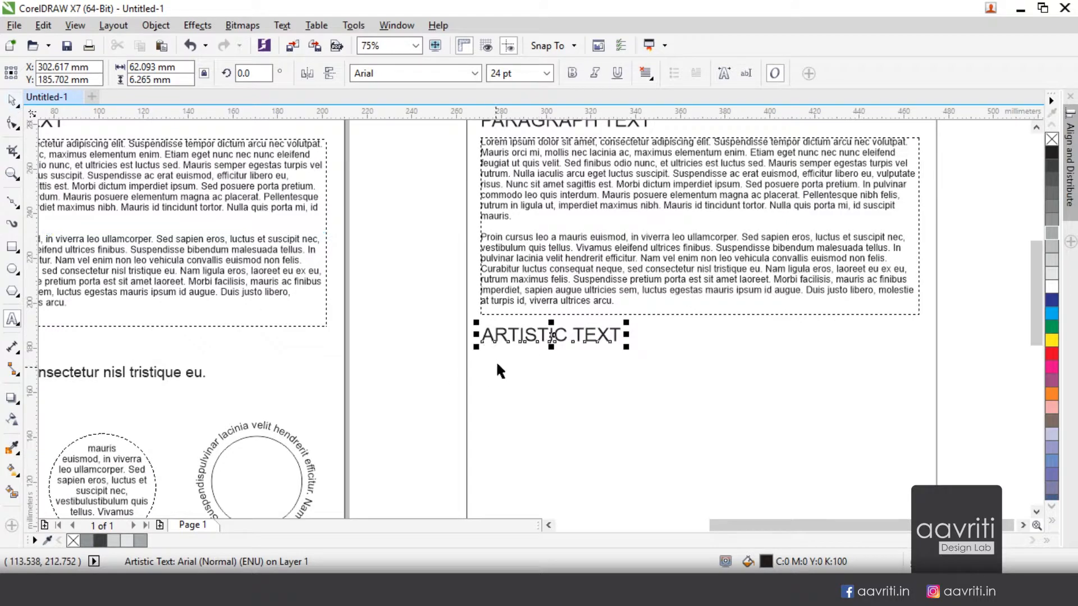
{"action": "left_click_drag", "start_coordinate": [503, 336], "coordinate": [503, 342]}
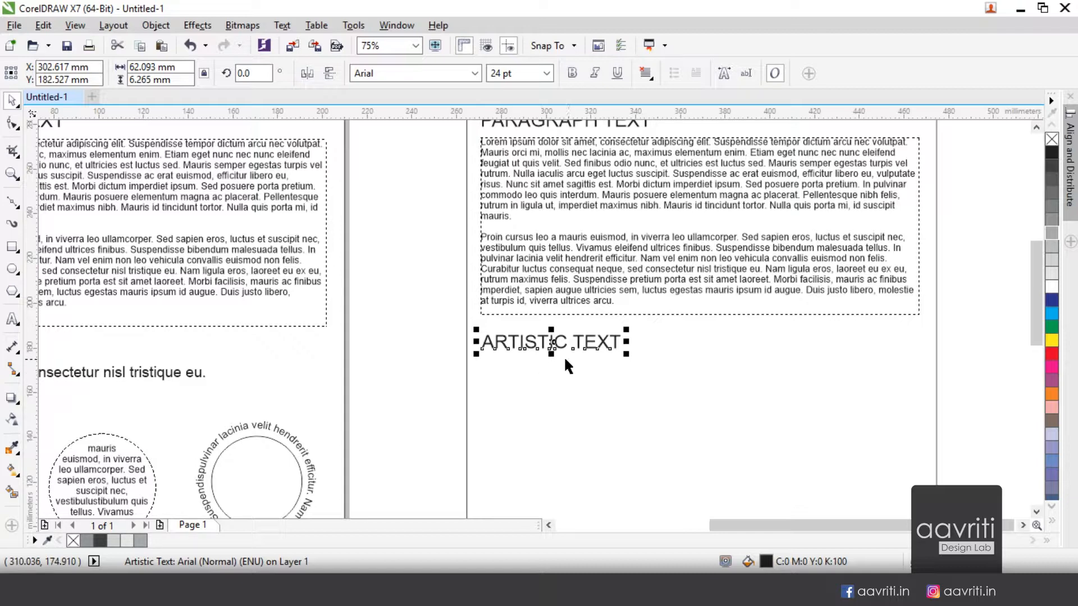
Step: Try resizing the paragraph frame to about 170 by 69 mm from its corner, and undo the resizing
{"action": "scroll", "coordinate": [483, 381], "scroll_direction": "down", "scroll_amount": 2}
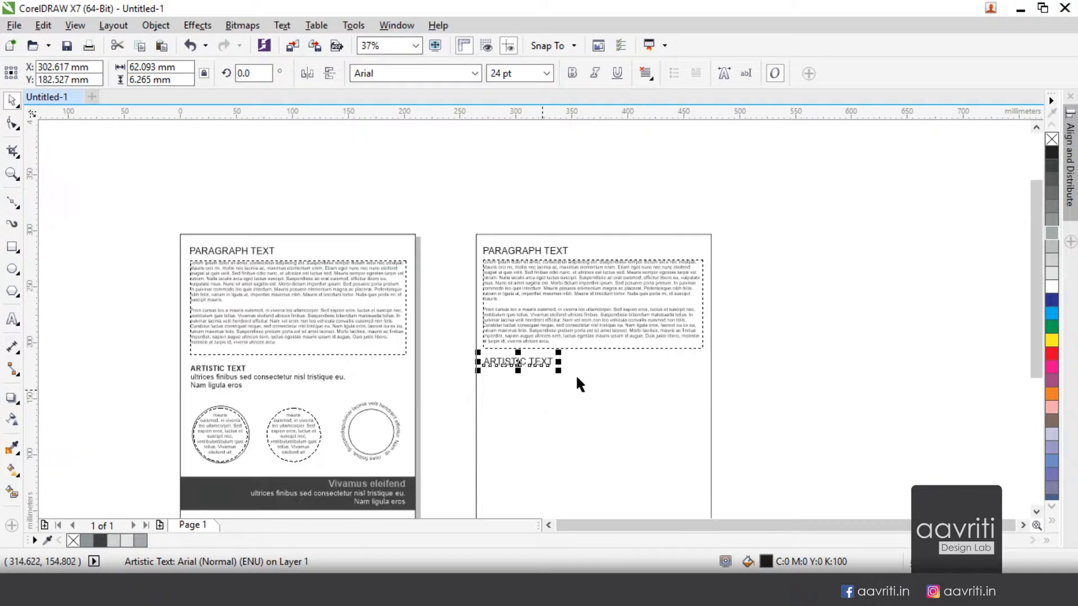
{"action": "scroll", "coordinate": [628, 302], "scroll_direction": "up", "scroll_amount": 2}
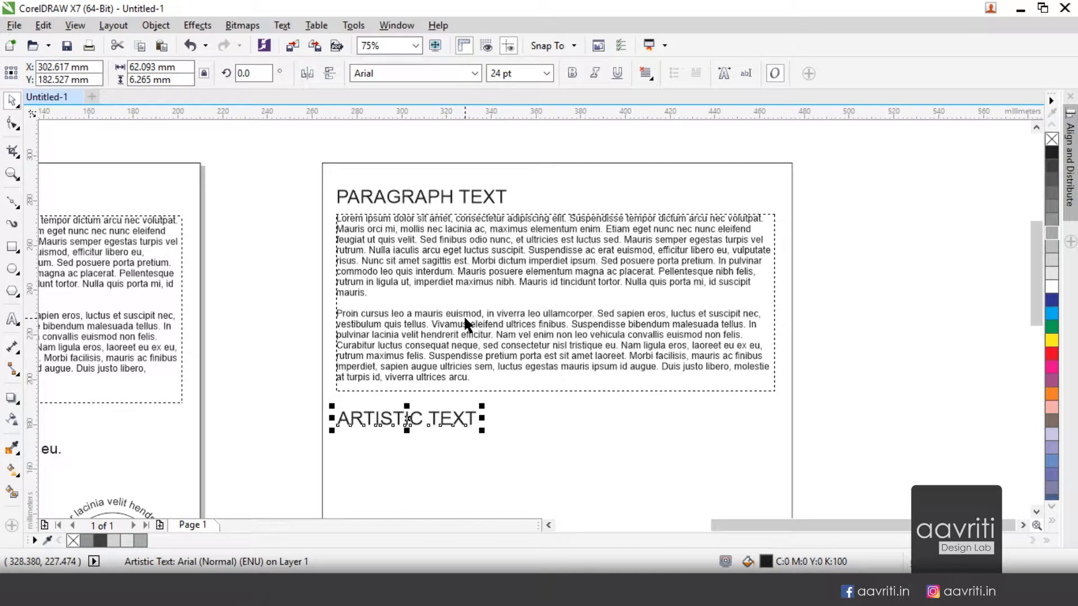
{"action": "left_click", "coordinate": [643, 340]}
{"action": "left_click_drag", "start_coordinate": [777, 399], "coordinate": [720, 372]}
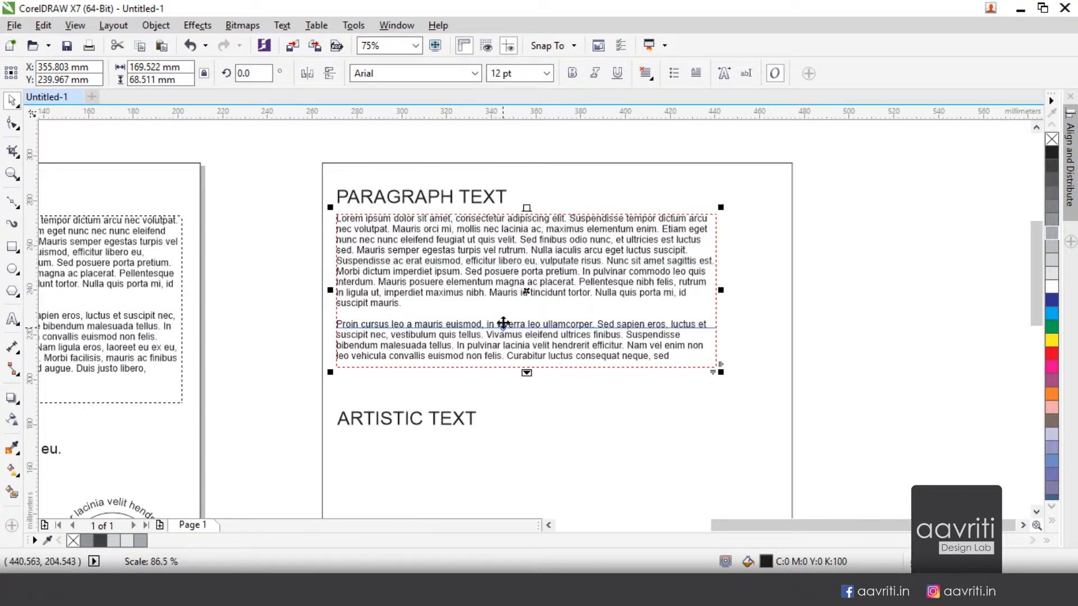
{"action": "key", "text": "ctrl+z"}
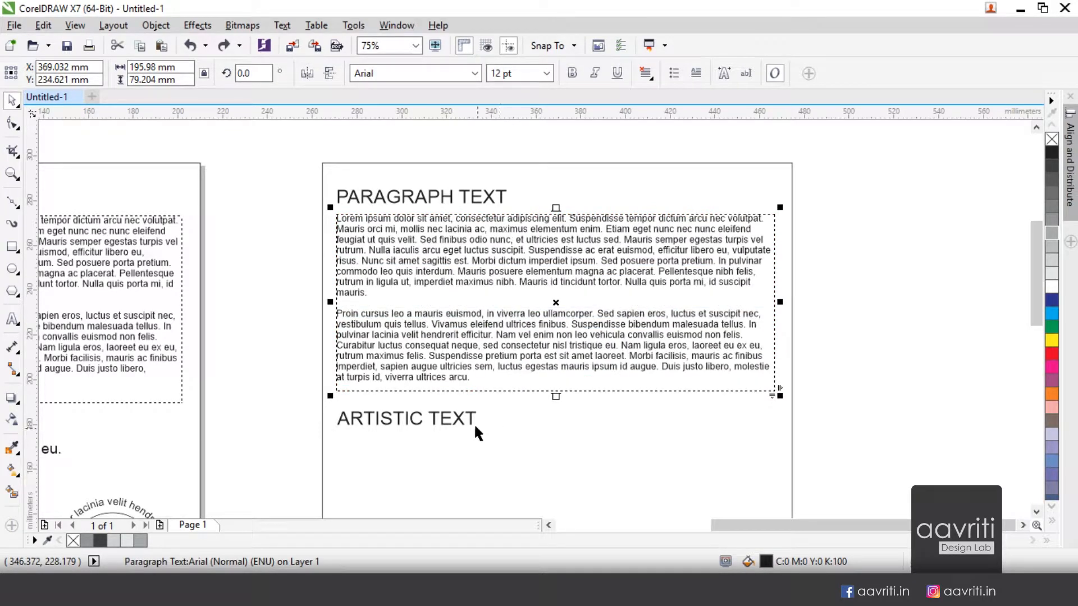
Step: Scale the "ARTISTIC TEXT" heading to about 110 mm wide, then try stretching it vertically and undo the stretch
{"action": "left_click", "coordinate": [473, 422]}
{"action": "left_click_drag", "start_coordinate": [483, 432], "coordinate": [591, 385]}
{"action": "left_click_drag", "start_coordinate": [460, 372], "coordinate": [452, 481]}
{"action": "key", "text": "ctrl+z"}
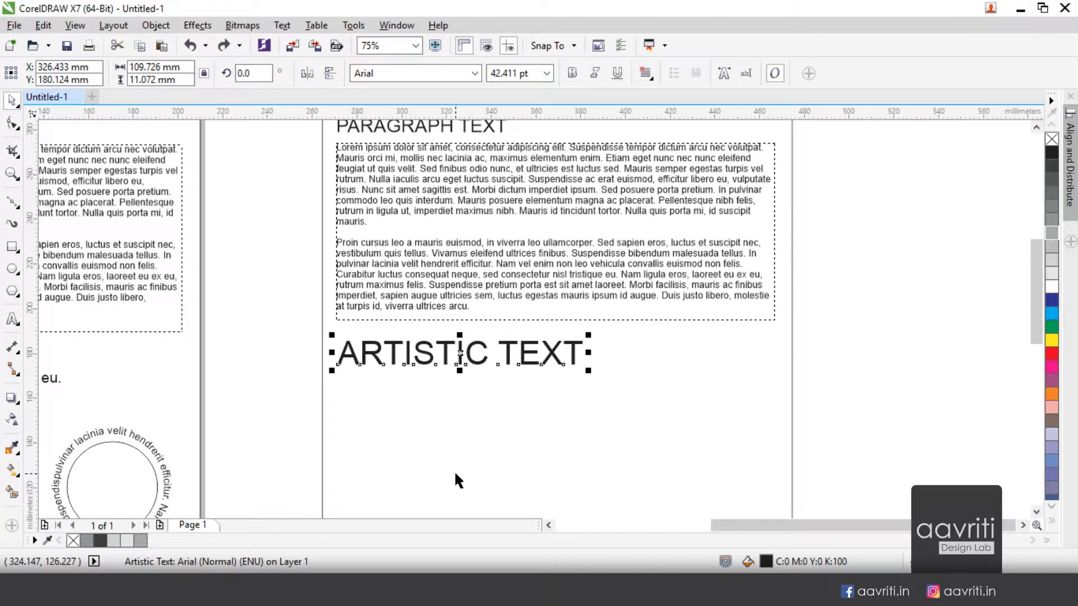
Step: Highlight the "ARTISTIC TEXT" characters in text editing, then reselect the heading as an object and scale it to about 80 mm wide
{"action": "double_click", "coordinate": [392, 347]}
{"action": "left_click_drag", "start_coordinate": [339, 353], "coordinate": [585, 352]}
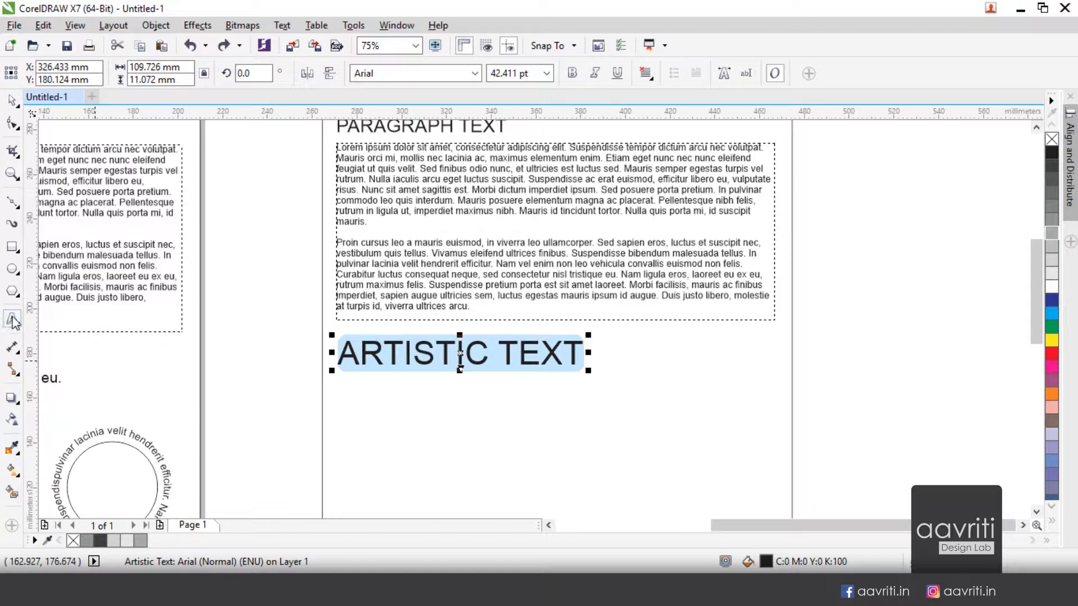
{"action": "left_click", "coordinate": [11, 100]}
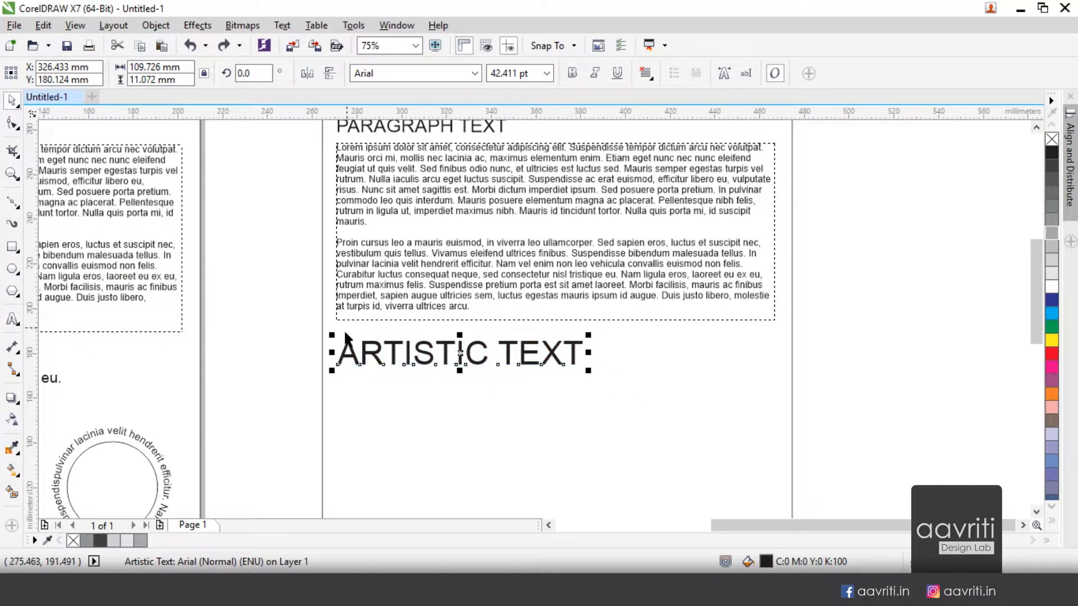
{"action": "left_click_drag", "start_coordinate": [589, 370], "coordinate": [528, 369]}
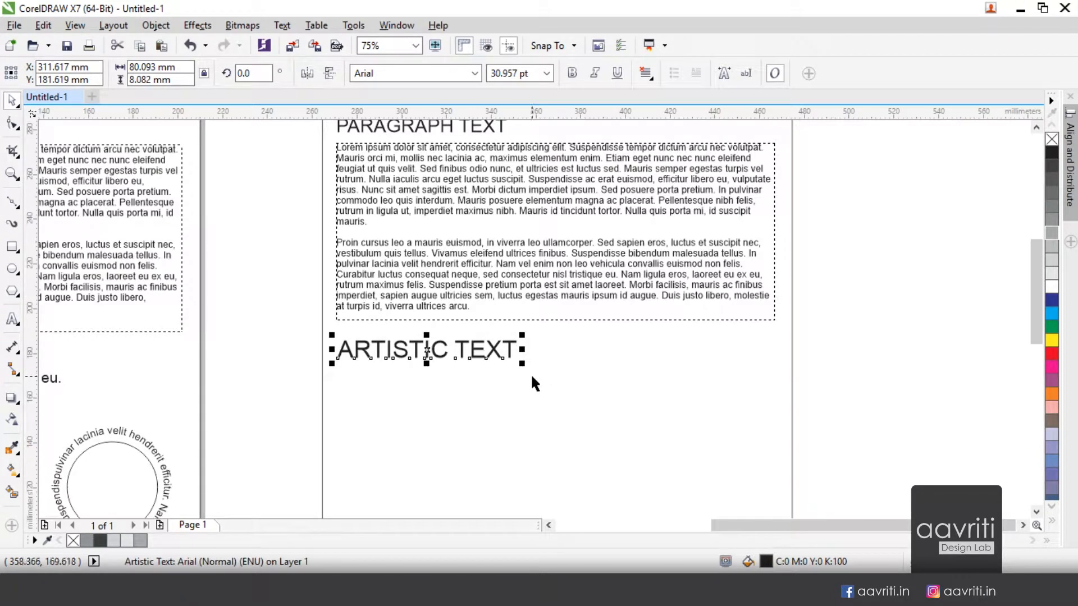
Step: Unlock the three-line artistic text object on the reference page
{"action": "scroll", "coordinate": [558, 351], "scroll_direction": "down", "scroll_amount": 2}
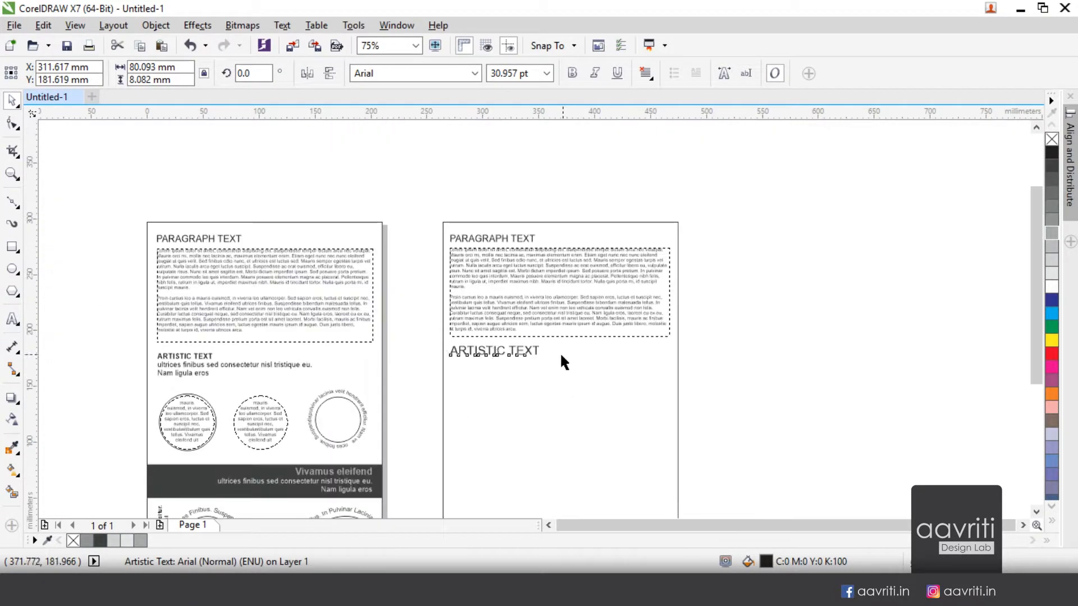
{"action": "left_click", "coordinate": [164, 375]}
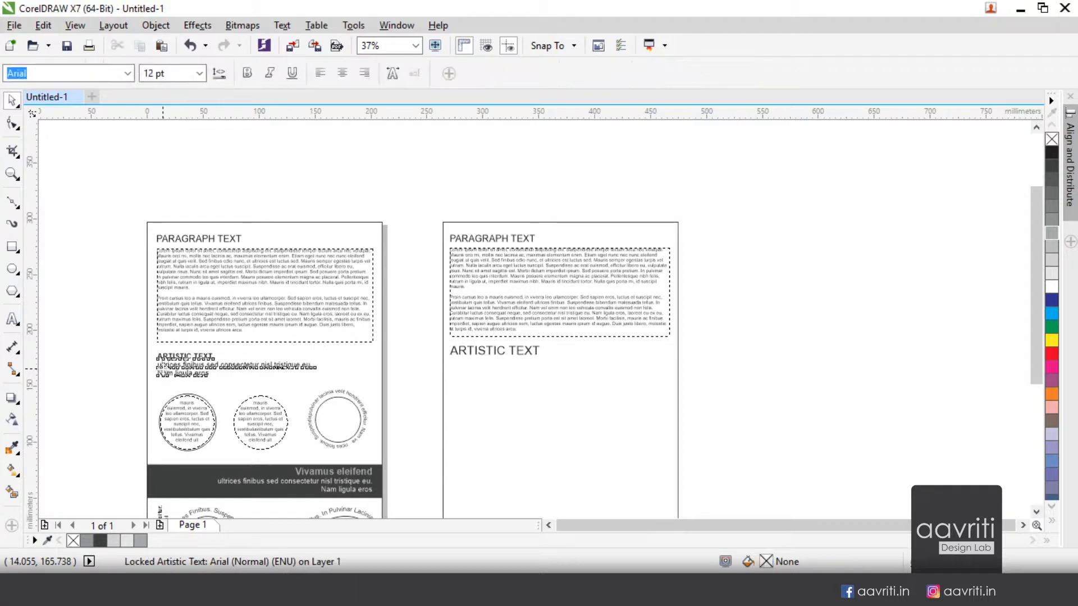
{"action": "scroll", "coordinate": [182, 368], "scroll_direction": "up", "scroll_amount": 2}
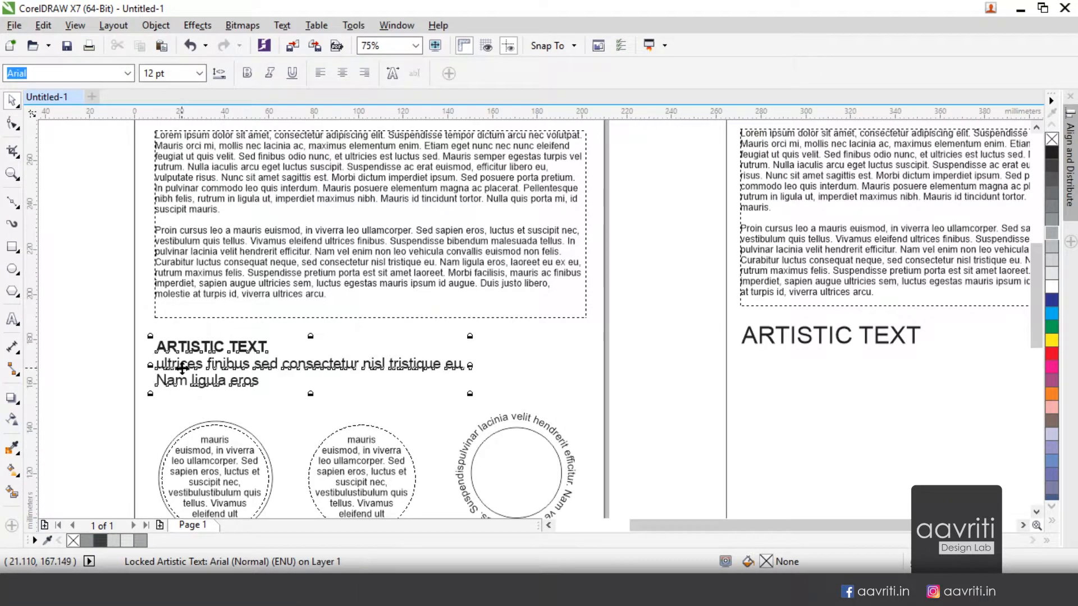
{"action": "right_click", "coordinate": [181, 368]}
{"action": "left_click", "coordinate": [208, 407]}
Step: Copy the lines "ultrices finibus sed consectetur nisl tristique eu." and "Nam ligula eros" from the reference artistic text
{"action": "double_click", "coordinate": [168, 365]}
{"action": "left_click_drag", "start_coordinate": [156, 364], "coordinate": [257, 382]}
{"action": "key", "text": "ctrl+c"}
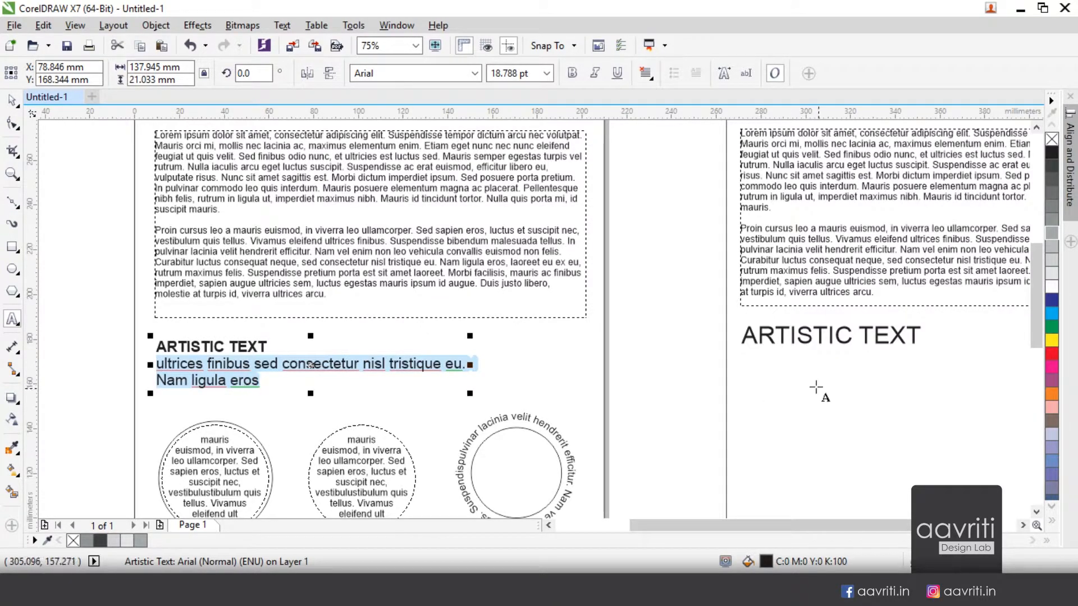
Step: Scale the "ARTISTIC TEXT" heading on the blank page to about 65 mm wide
{"action": "left_click", "coordinate": [12, 101]}
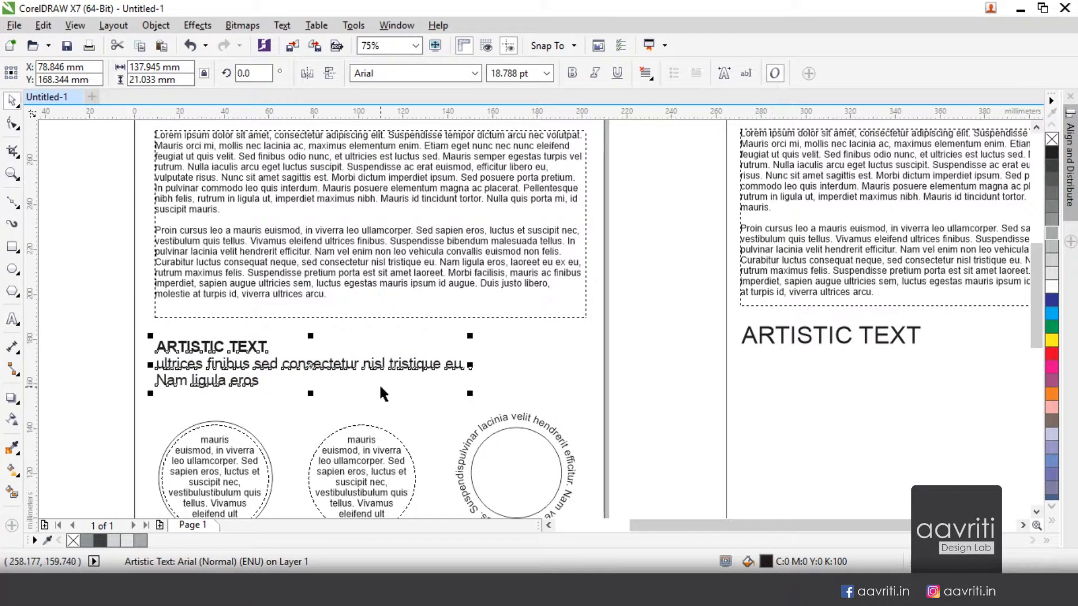
{"action": "left_click", "coordinate": [862, 332]}
{"action": "left_click_drag", "start_coordinate": [925, 352], "coordinate": [892, 354]}
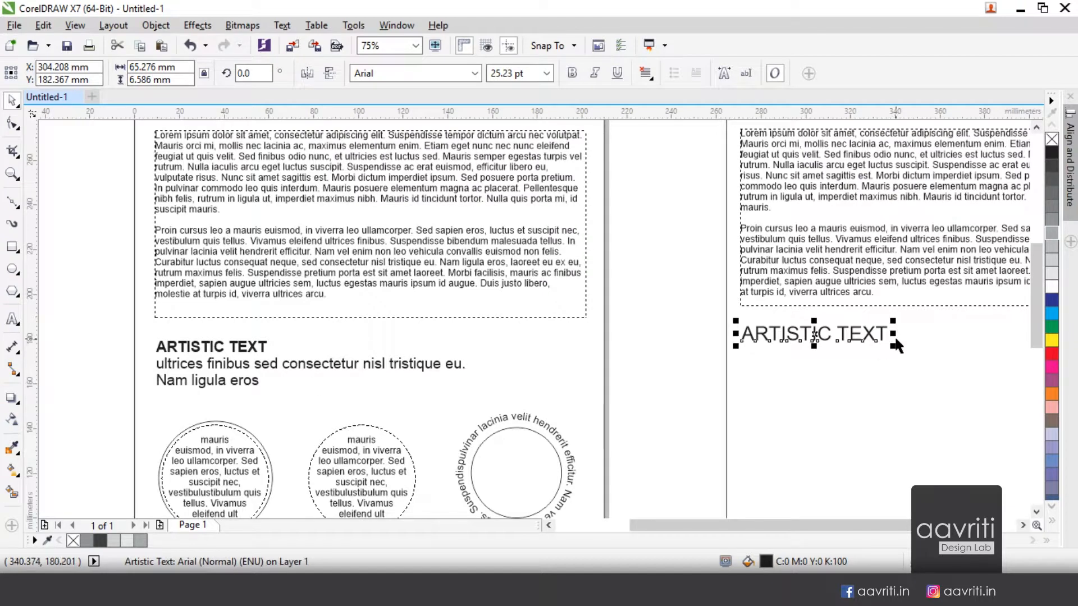
Step: Add the copied lines "ultrices finibus sed consectetur nisl tristique eu." and "Nam ligula eros" on a new line under the "ARTISTIC TEXT" heading
{"action": "key", "text": "F8"}
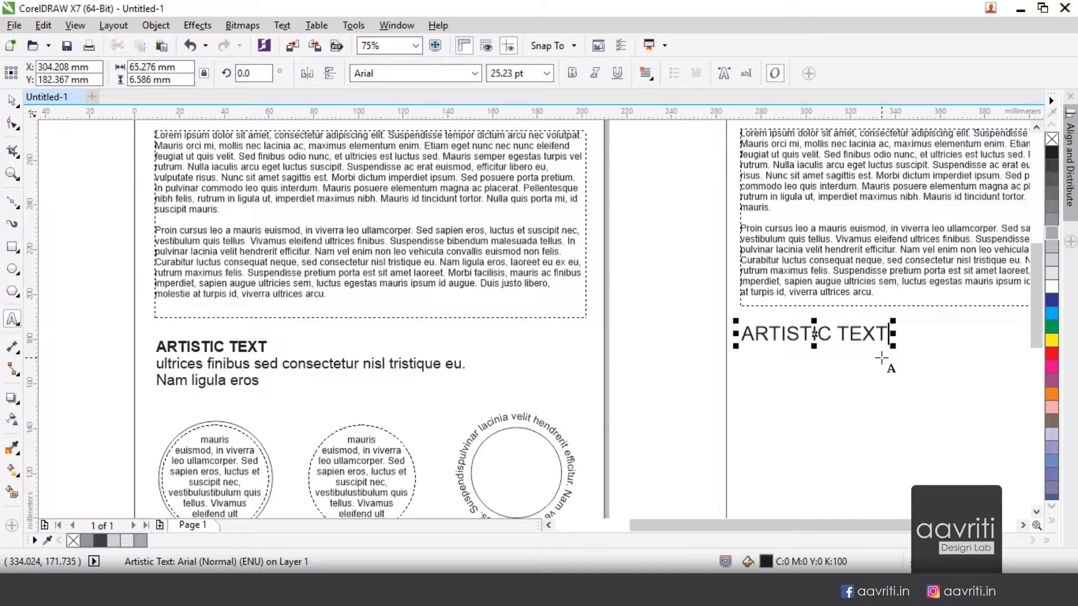
{"action": "key", "text": "Return"}
{"action": "key", "text": "ctrl+v"}
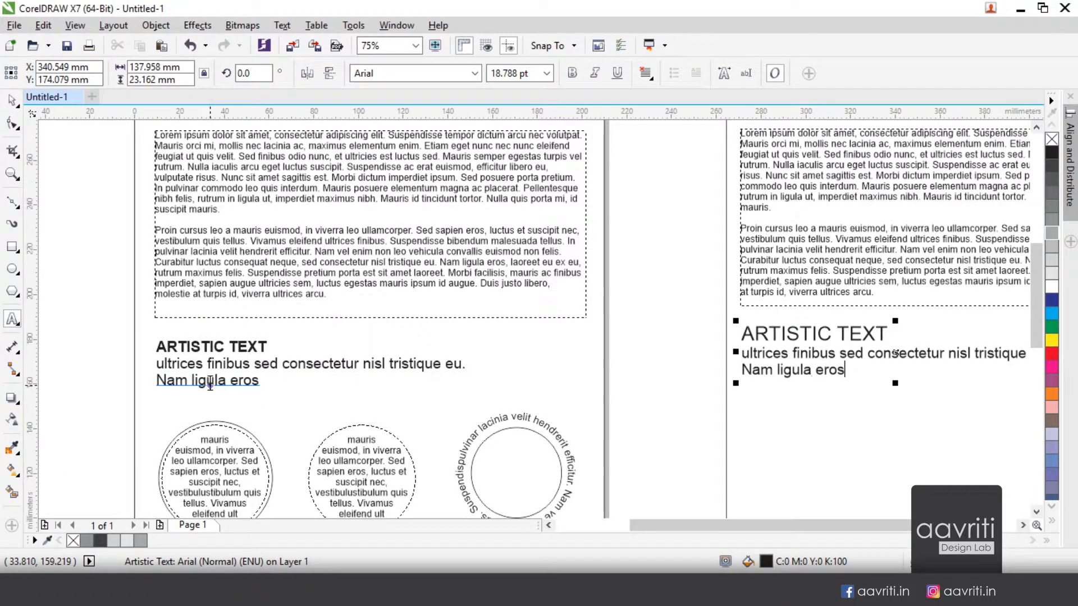
{"action": "left_click_drag", "start_coordinate": [765, 531], "coordinate": [812, 530]}
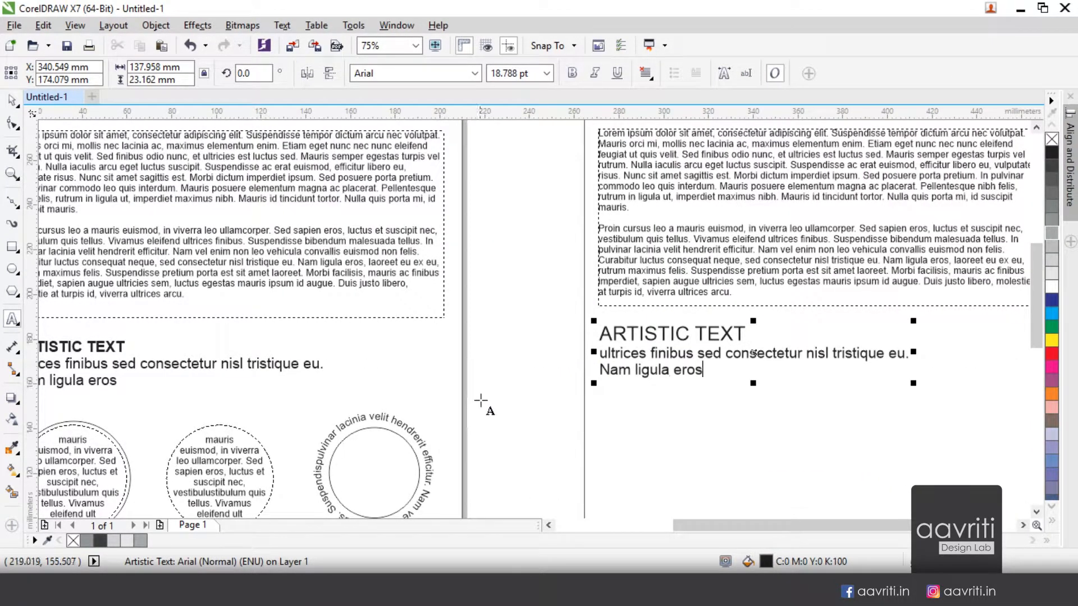
{"action": "left_click", "coordinate": [12, 101]}
{"action": "left_click", "coordinate": [764, 378]}
{"action": "scroll", "coordinate": [704, 379], "scroll_direction": "down", "scroll_amount": 1}
{"action": "scroll", "coordinate": [720, 349], "scroll_direction": "up", "scroll_amount": 4}
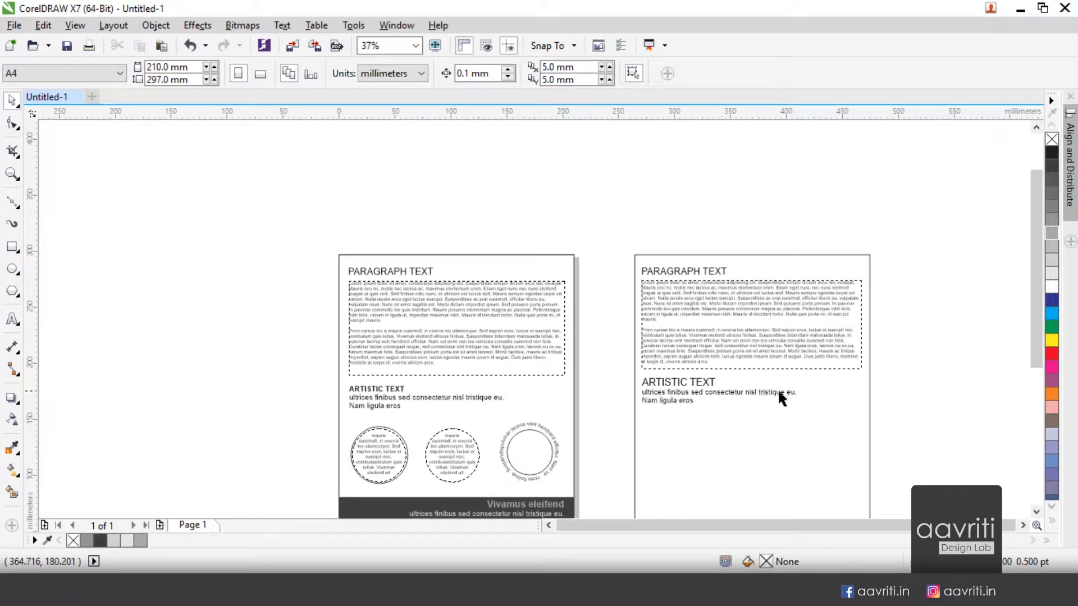
Step: Make only the "ARTISTIC TEXT" line of the new three-line artistic text object bold
{"action": "left_click", "coordinate": [501, 381]}
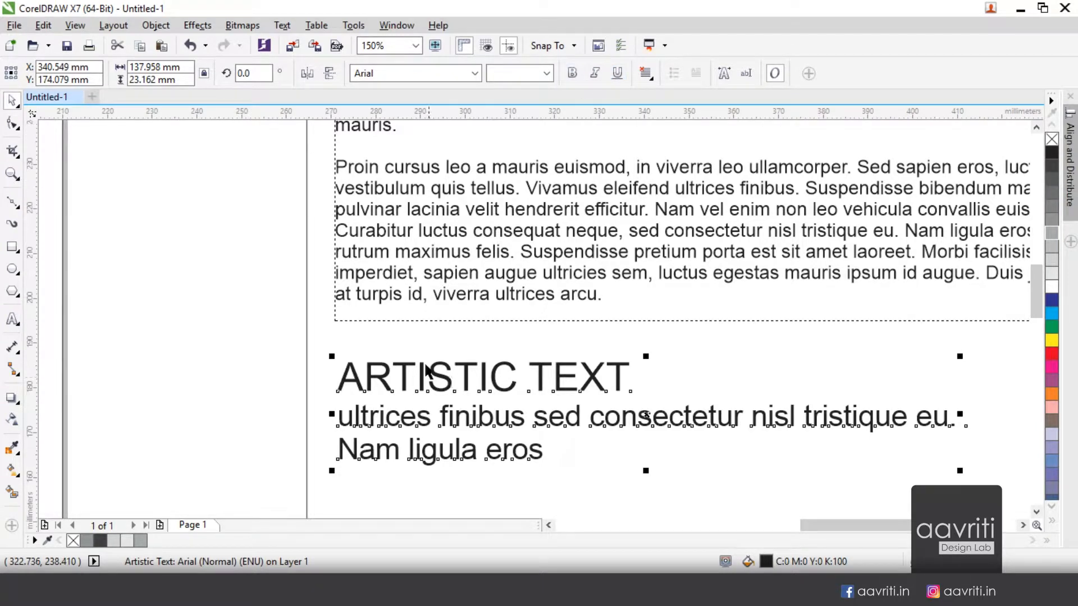
{"action": "double_click", "coordinate": [400, 373]}
{"action": "left_click_drag", "start_coordinate": [335, 370], "coordinate": [640, 365]}
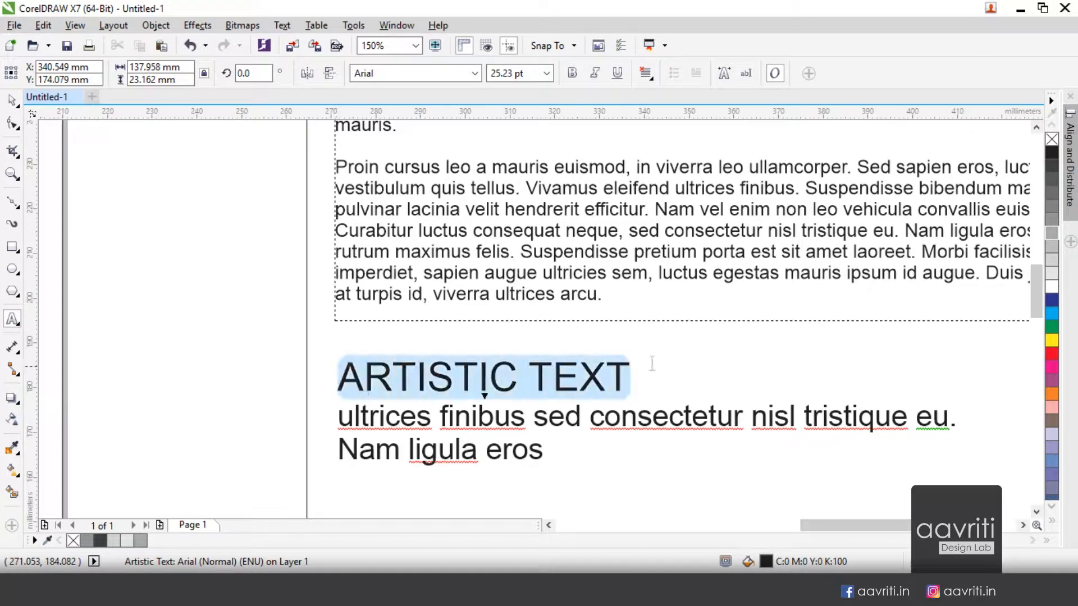
{"action": "left_click", "coordinate": [573, 73]}
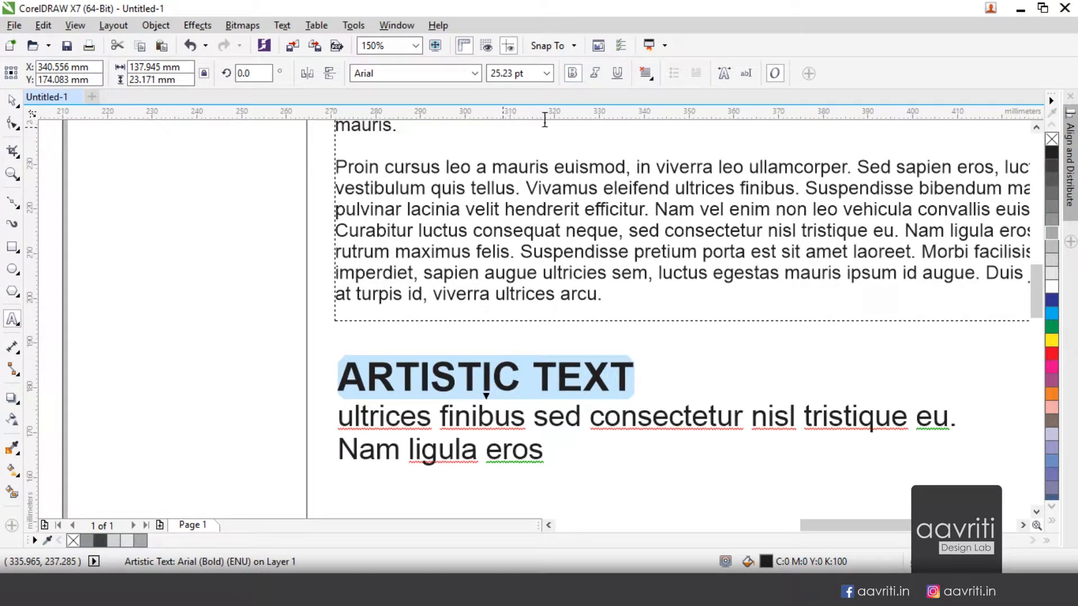
Step: Try italic and underline on the "ARTISTIC TEXT" line, remove both again and leave text editing
{"action": "left_click", "coordinate": [594, 74]}
{"action": "left_click", "coordinate": [616, 74]}
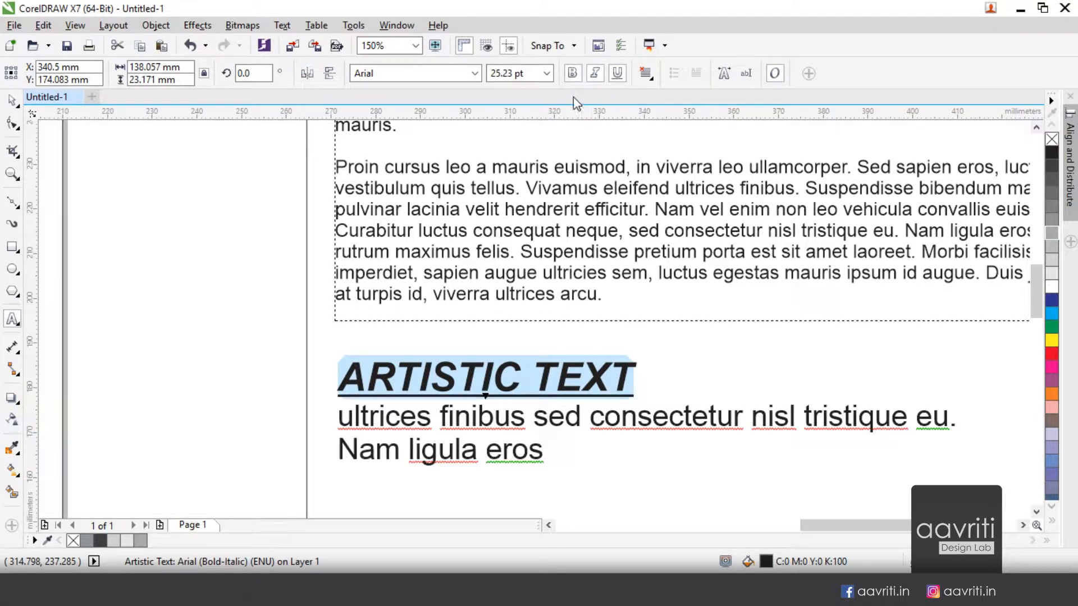
{"action": "left_click", "coordinate": [594, 73]}
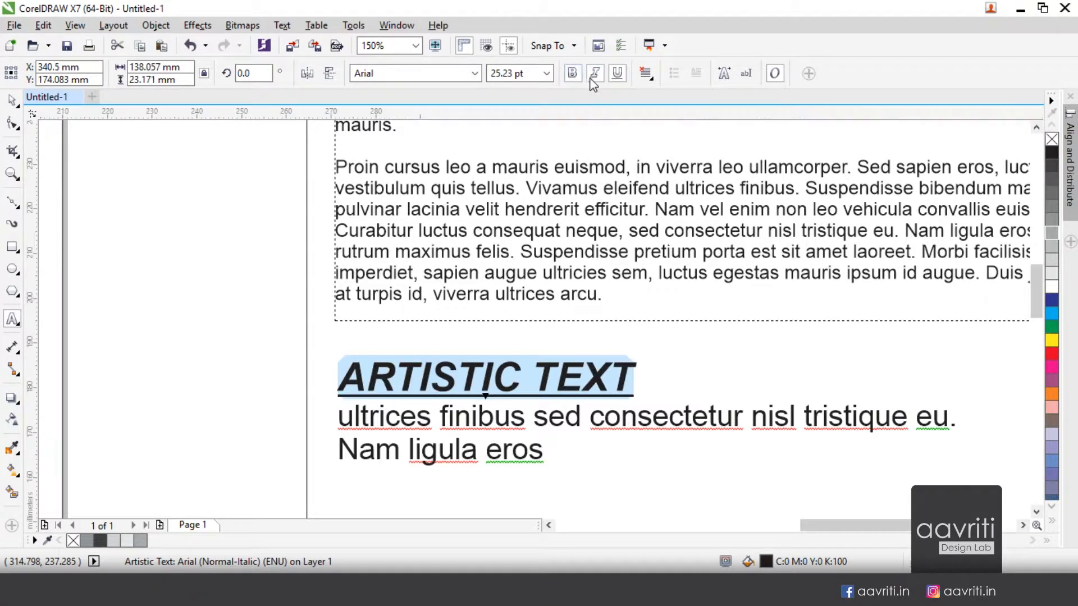
{"action": "left_click", "coordinate": [622, 80]}
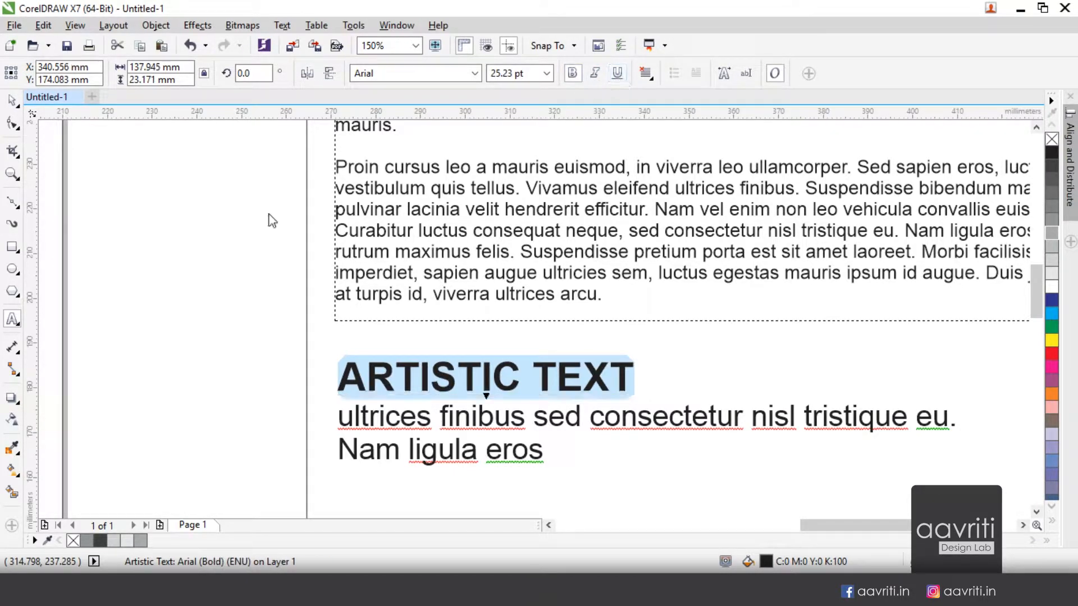
{"action": "left_click", "coordinate": [12, 100]}
Step: Examine the circular text objects on the reference page, including in full-screen preview without the frame outlines
{"action": "scroll", "coordinate": [415, 339], "scroll_direction": "down", "scroll_amount": 3}
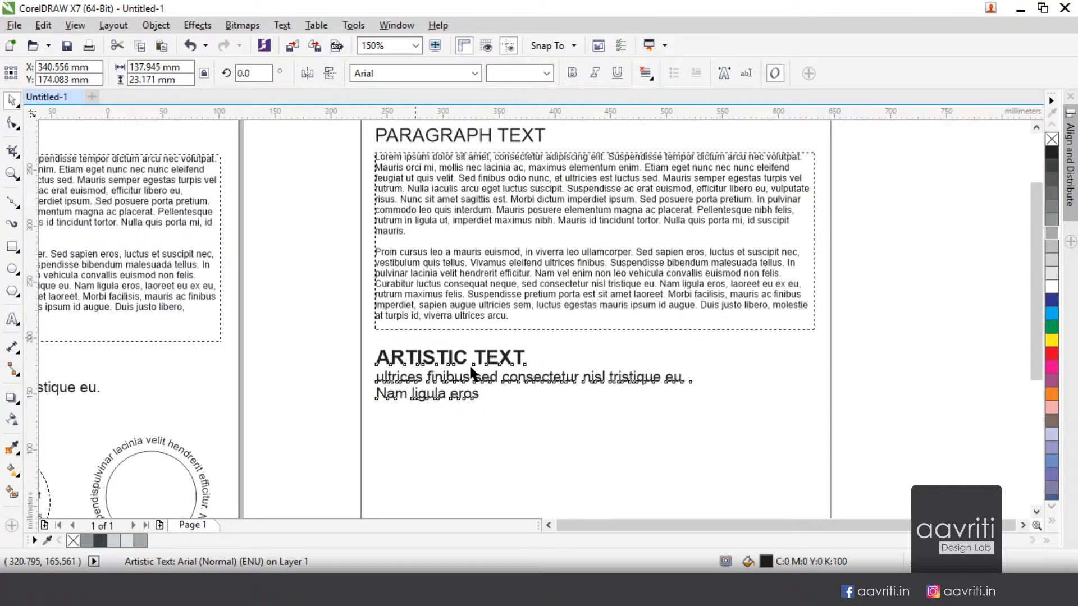
{"action": "scroll", "coordinate": [460, 396], "scroll_direction": "up", "scroll_amount": 1}
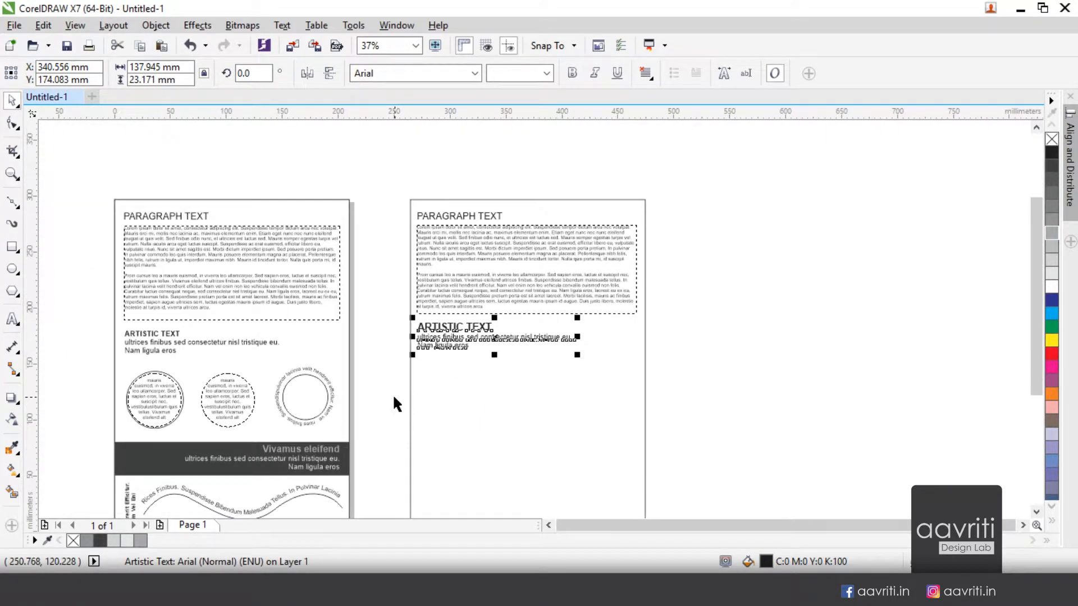
{"action": "scroll", "coordinate": [200, 416], "scroll_direction": "up", "scroll_amount": 1}
{"action": "scroll", "coordinate": [430, 392], "scroll_direction": "down", "scroll_amount": 1}
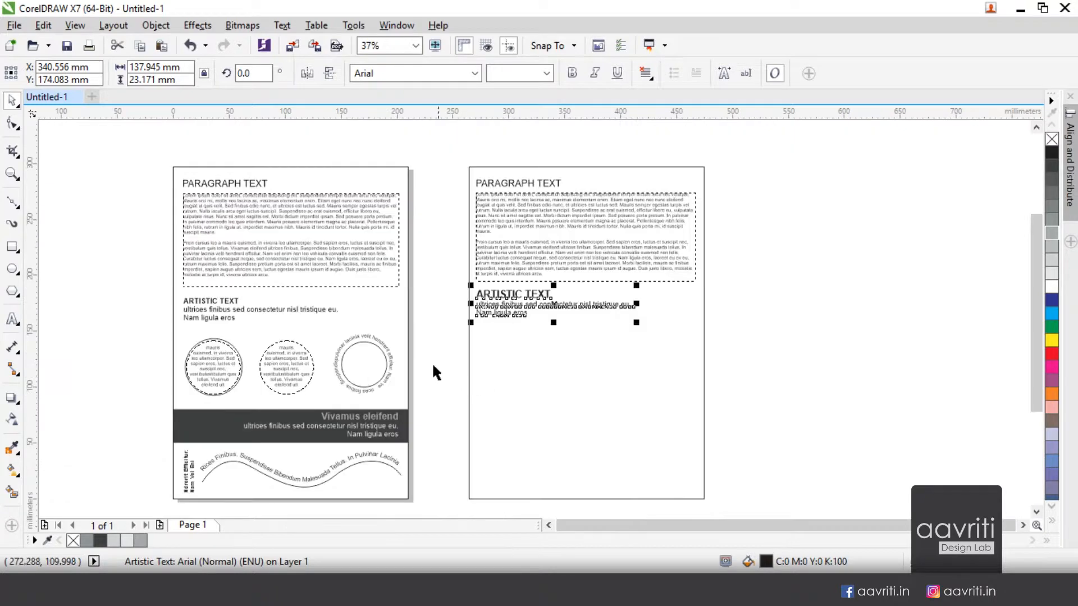
{"action": "left_click", "coordinate": [326, 404]}
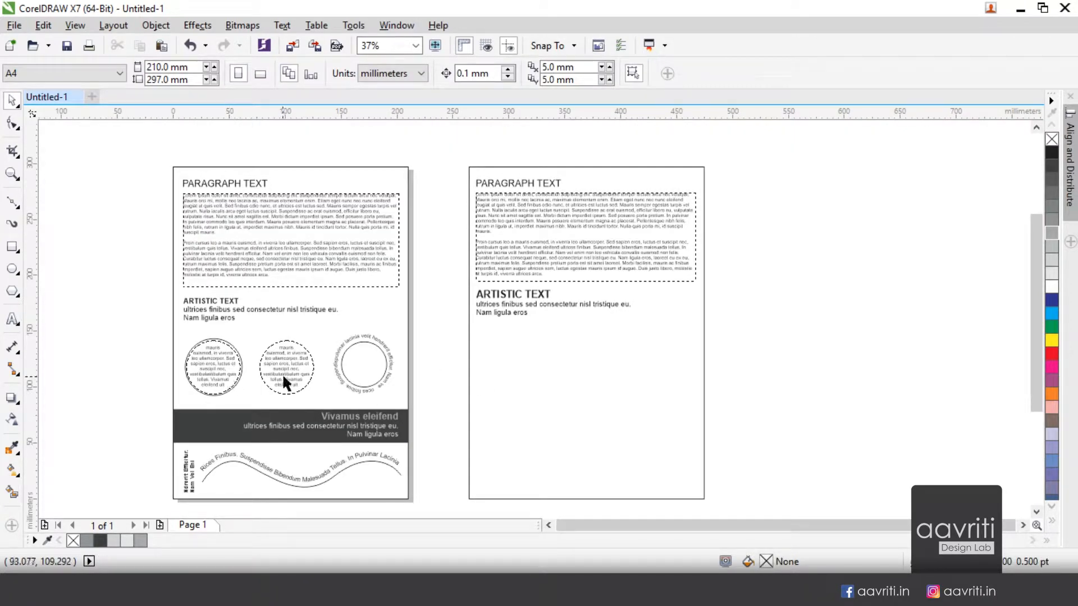
{"action": "scroll", "coordinate": [210, 365], "scroll_direction": "up", "scroll_amount": 1}
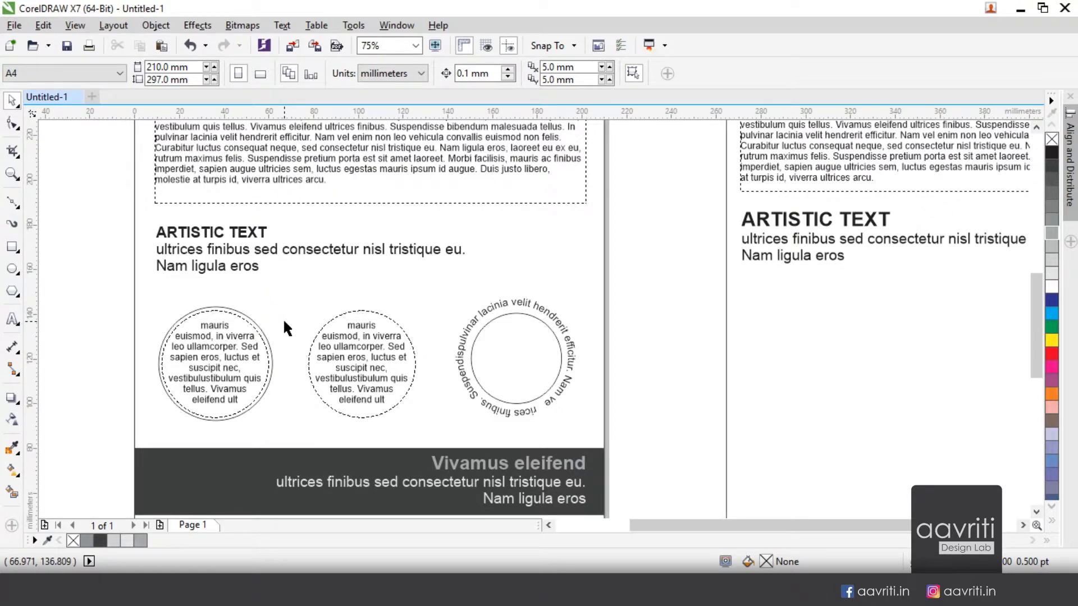
{"action": "key", "text": "F9"}
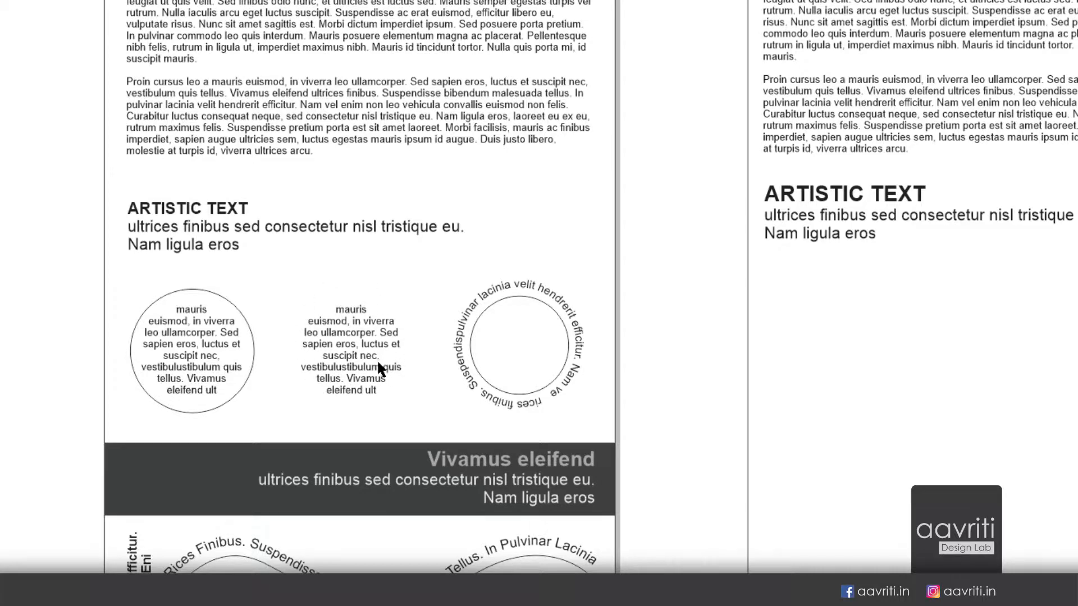
{"action": "key", "text": "Escape"}
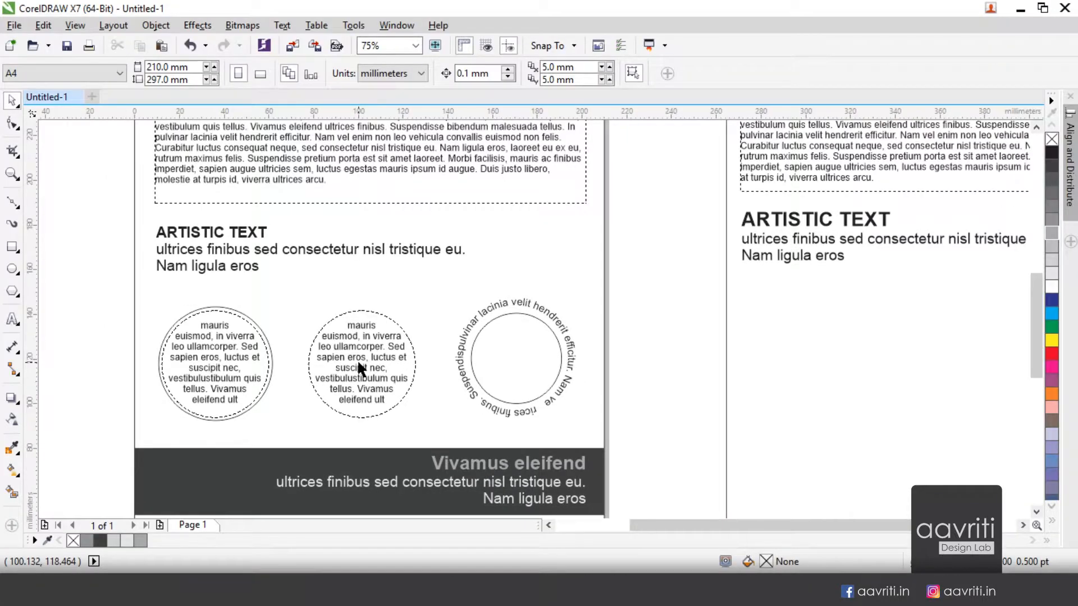
{"action": "scroll", "coordinate": [290, 416], "scroll_direction": "down", "scroll_amount": 1}
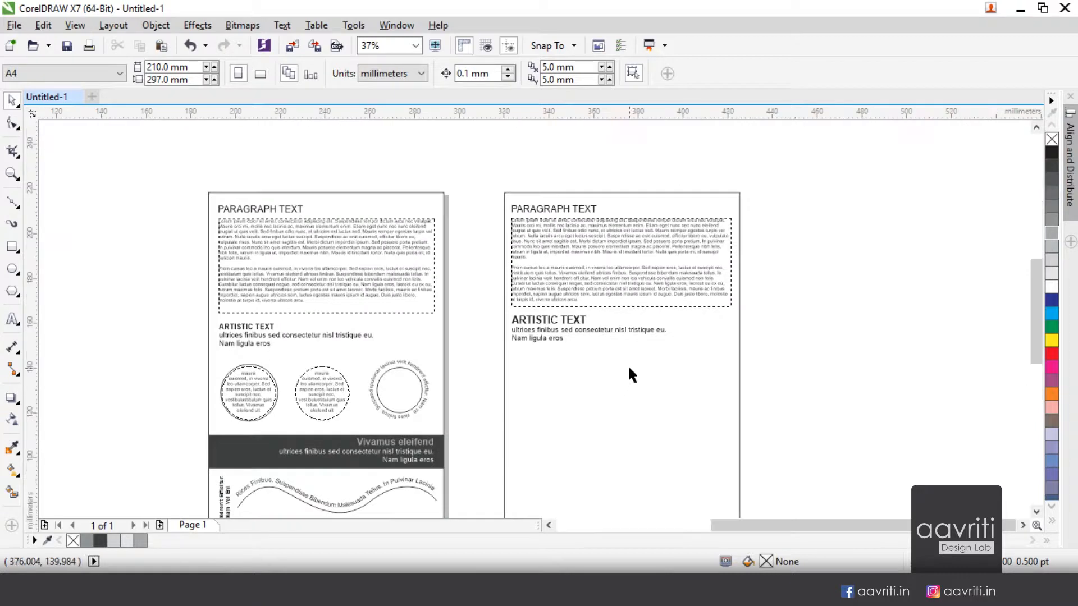
Step: Draw a circle about 50 mm in diameter below the artistic text on the new page
{"action": "scroll", "coordinate": [628, 365], "scroll_direction": "up", "scroll_amount": 1}
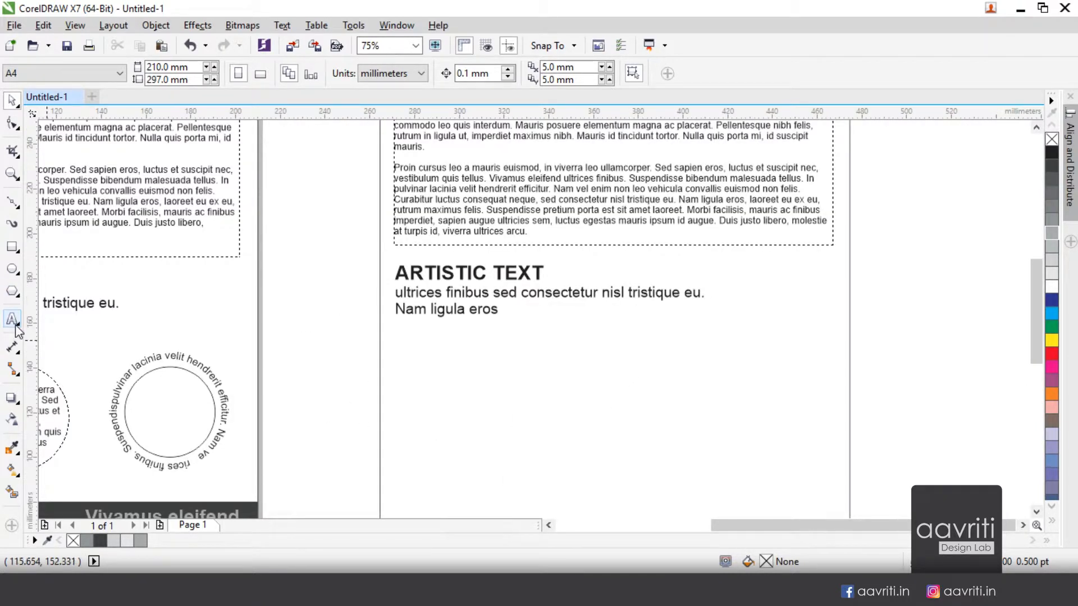
{"action": "left_click", "coordinate": [12, 269]}
{"action": "left_click_drag", "start_coordinate": [405, 349], "coordinate": [508, 461]}
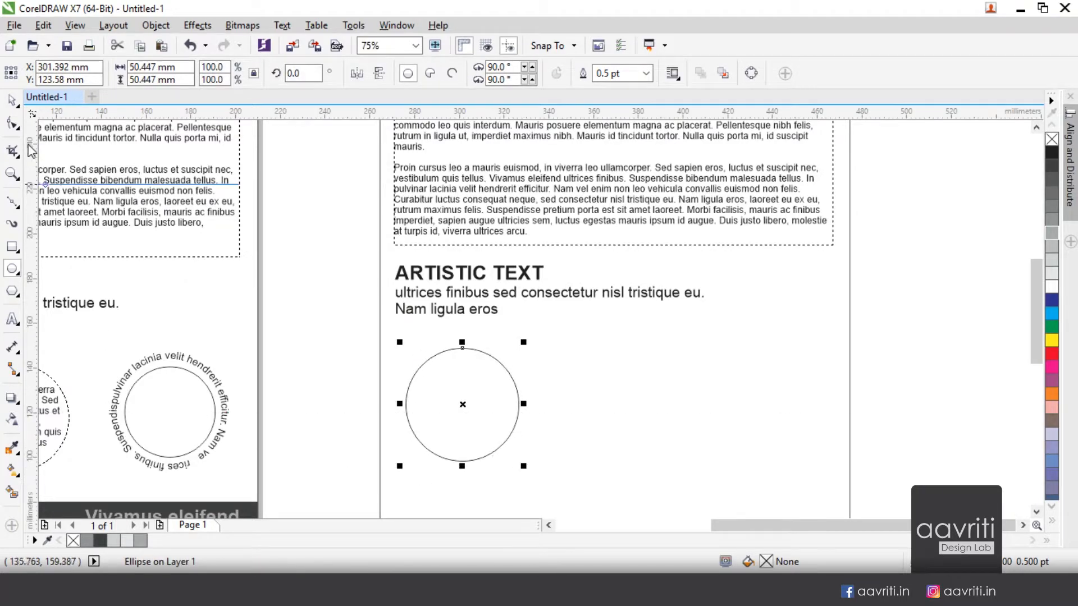
Step: Copy "Proin cursus leo a mauris euismod, in viverra leo ullamcorper. Sed sapien eros" from the new page's paragraph text, then deselect it
{"action": "left_click", "coordinate": [11, 100]}
{"action": "double_click", "coordinate": [531, 189]}
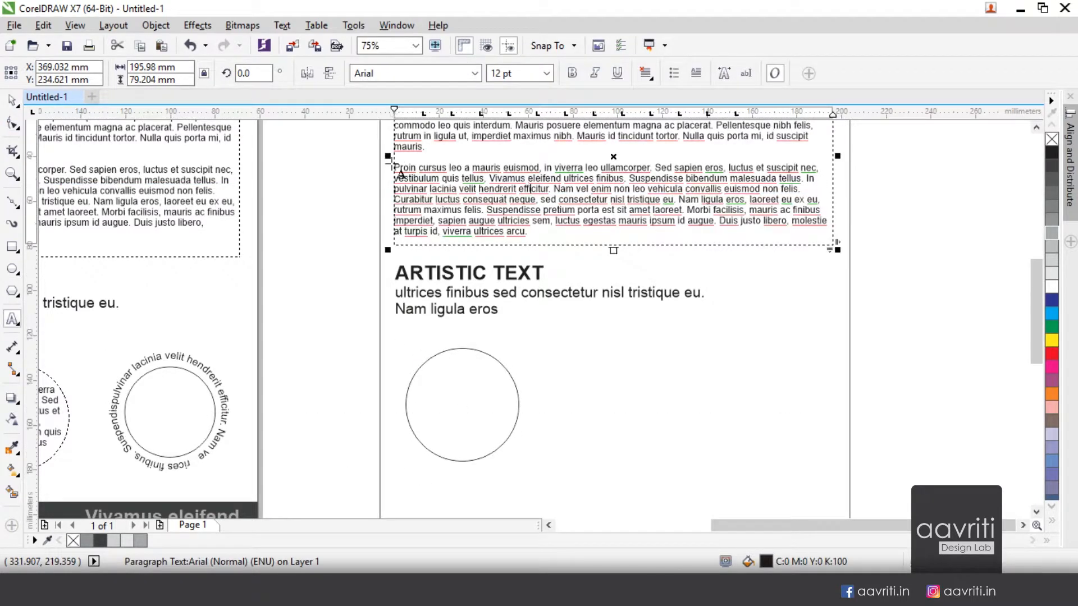
{"action": "left_click_drag", "start_coordinate": [394, 167], "coordinate": [723, 161]}
{"action": "key", "text": "ctrl+c"}
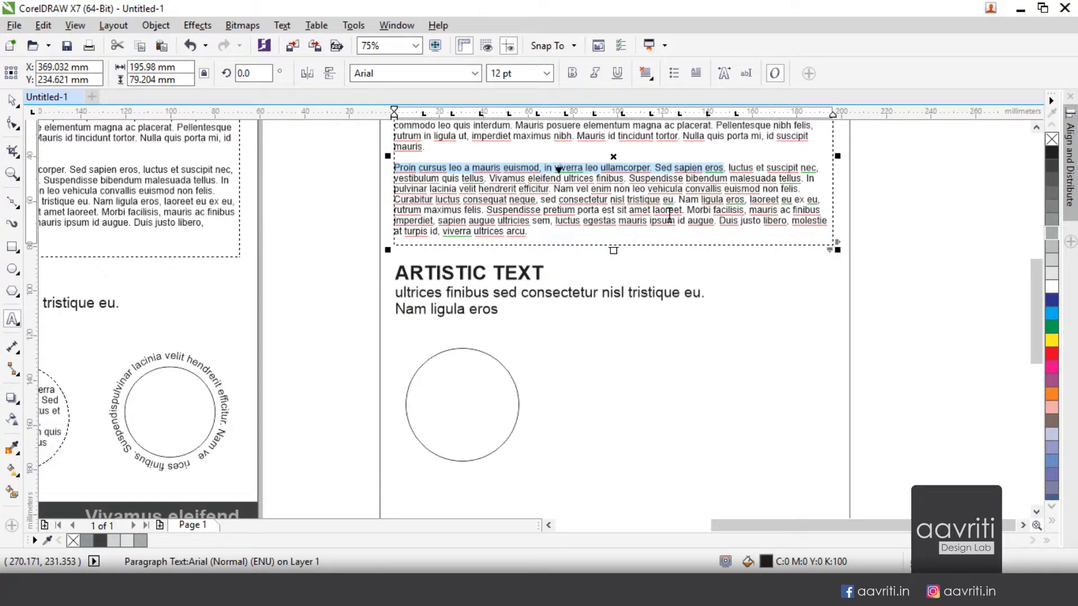
{"action": "left_click", "coordinate": [12, 101]}
{"action": "left_click", "coordinate": [362, 350]}
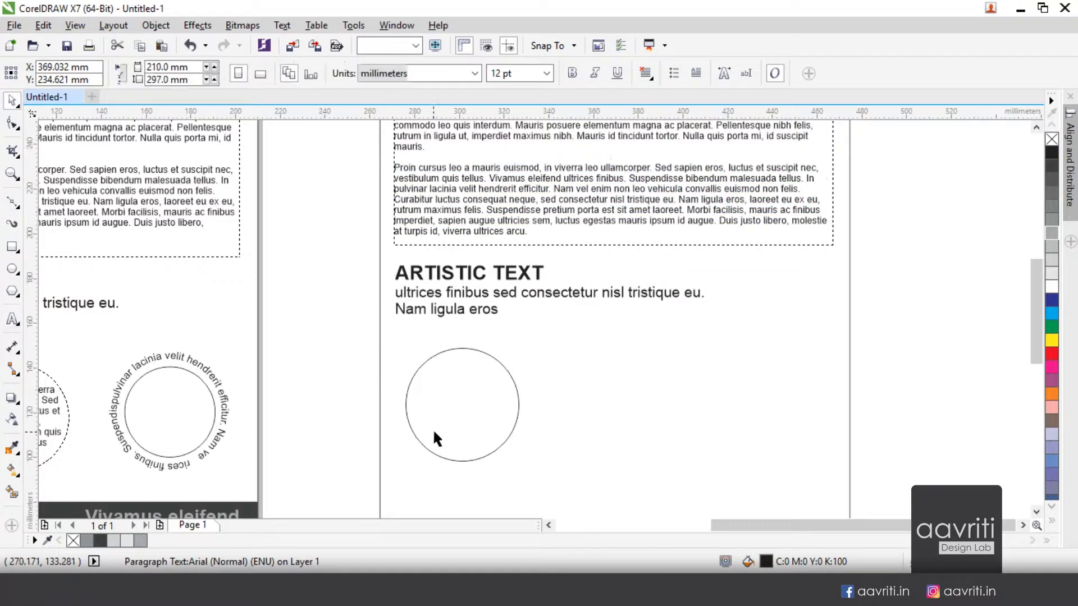
Step: Create a paragraph text frame inside the circle and paste the copied passage into it twice
{"action": "scroll", "coordinate": [433, 413], "scroll_direction": "up", "scroll_amount": 1}
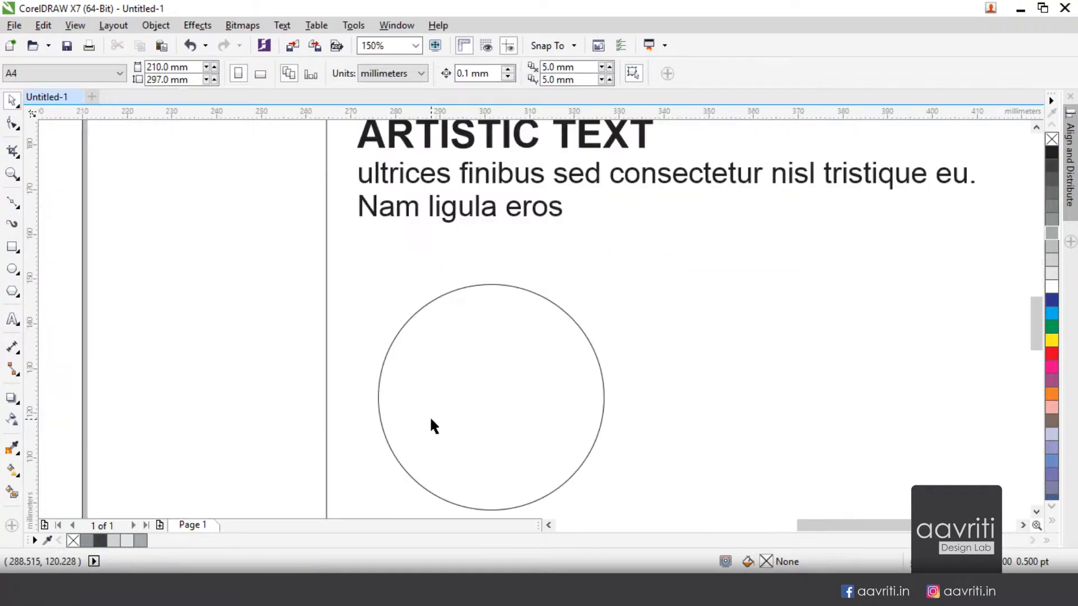
{"action": "left_click", "coordinate": [13, 320]}
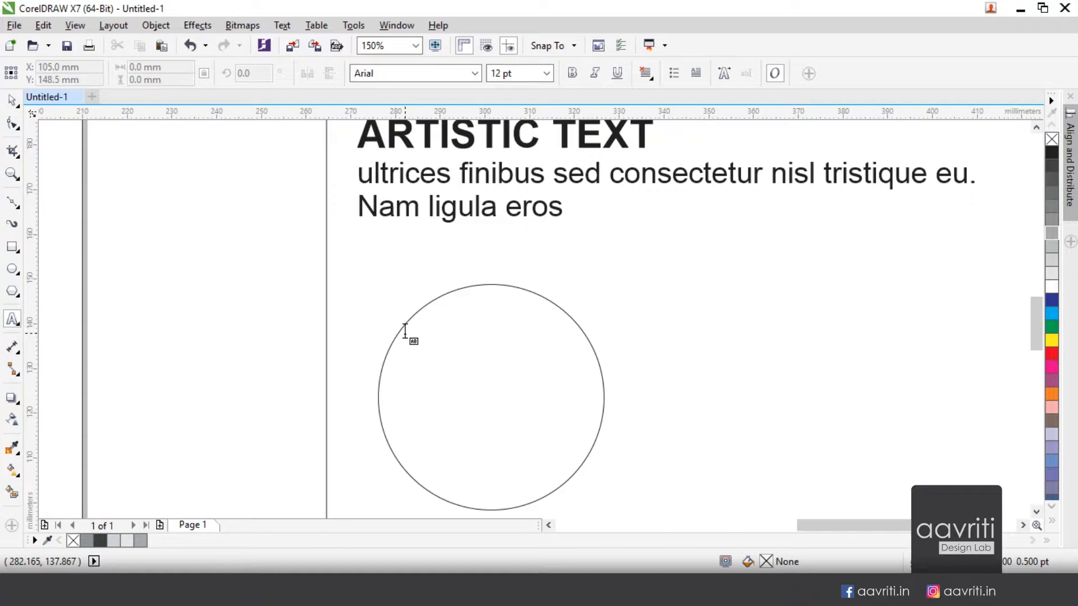
{"action": "left_click", "coordinate": [405, 332]}
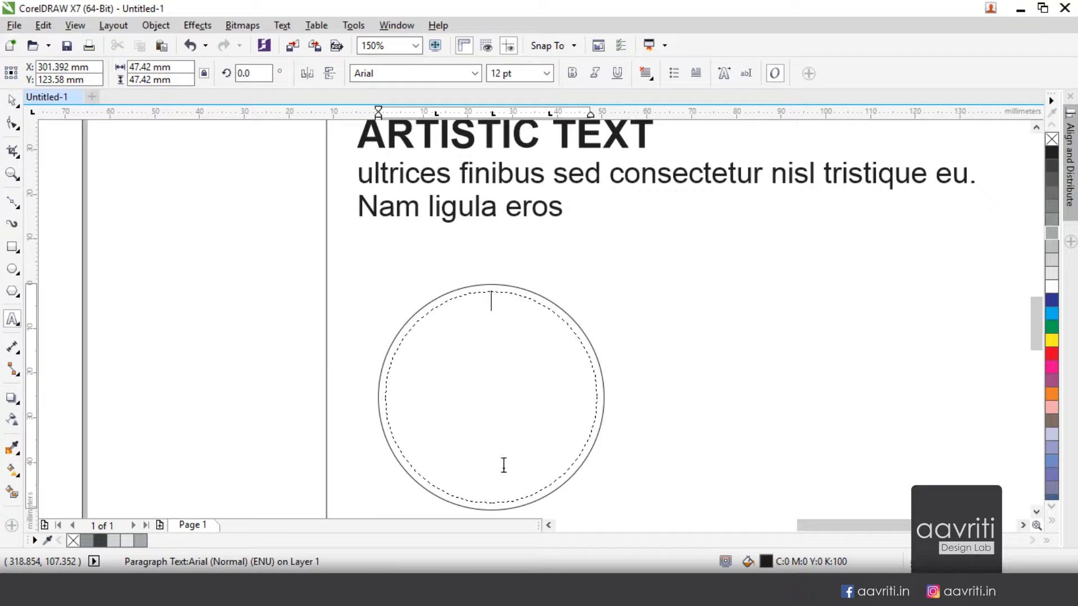
{"action": "type", "text": "Proin cursus leo a mauris euismod, in viverra leo ullamcorper. Sed sapien eros"}
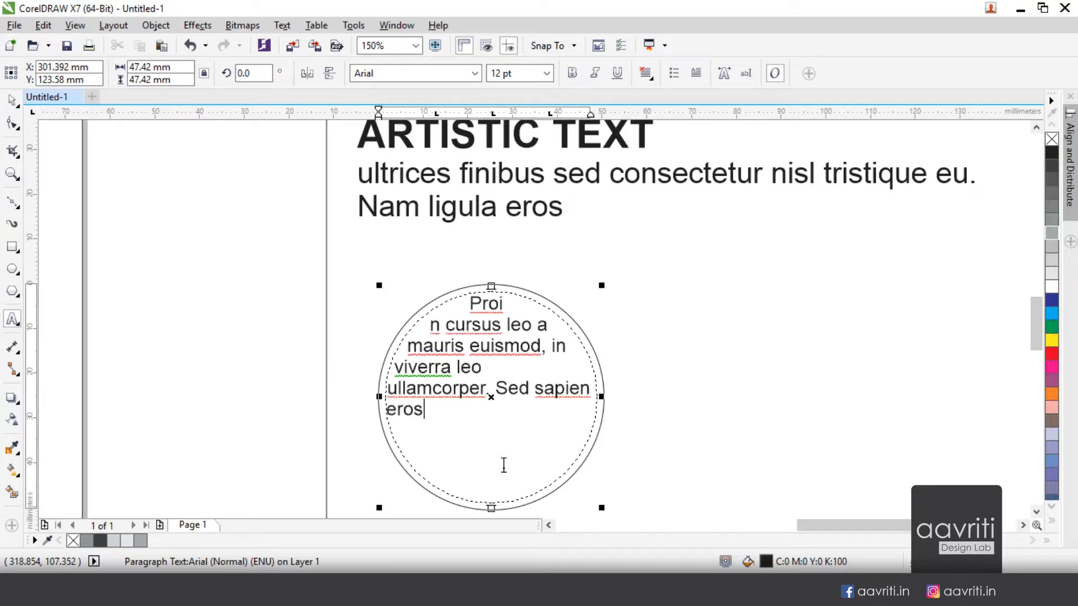
{"action": "key", "text": "ctrl+v"}
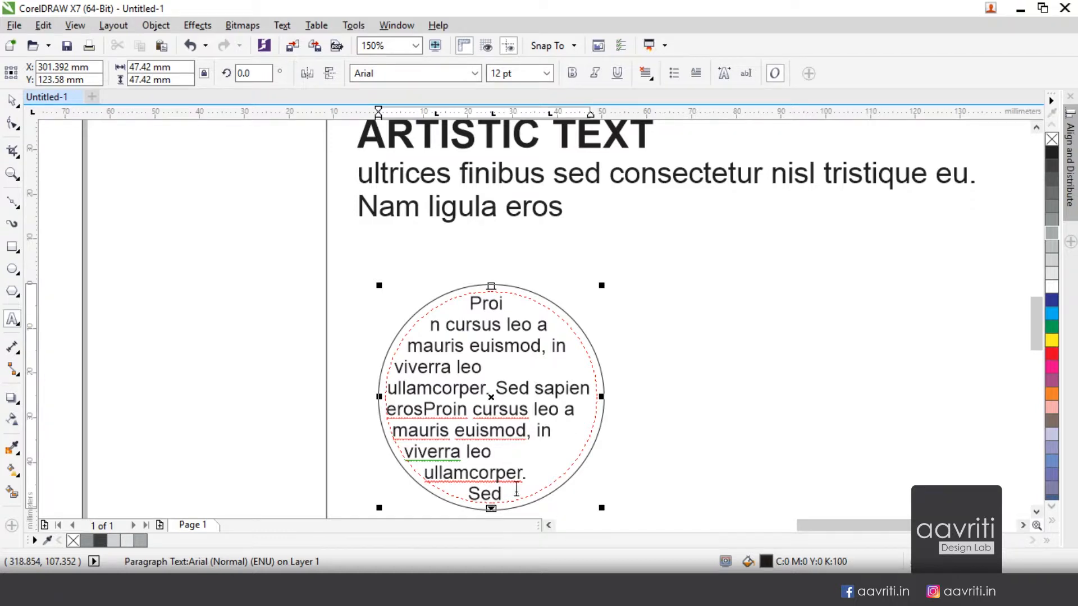
Step: Center-align the paragraph text inside the circle
{"action": "left_click_drag", "start_coordinate": [507, 494], "coordinate": [369, 291]}
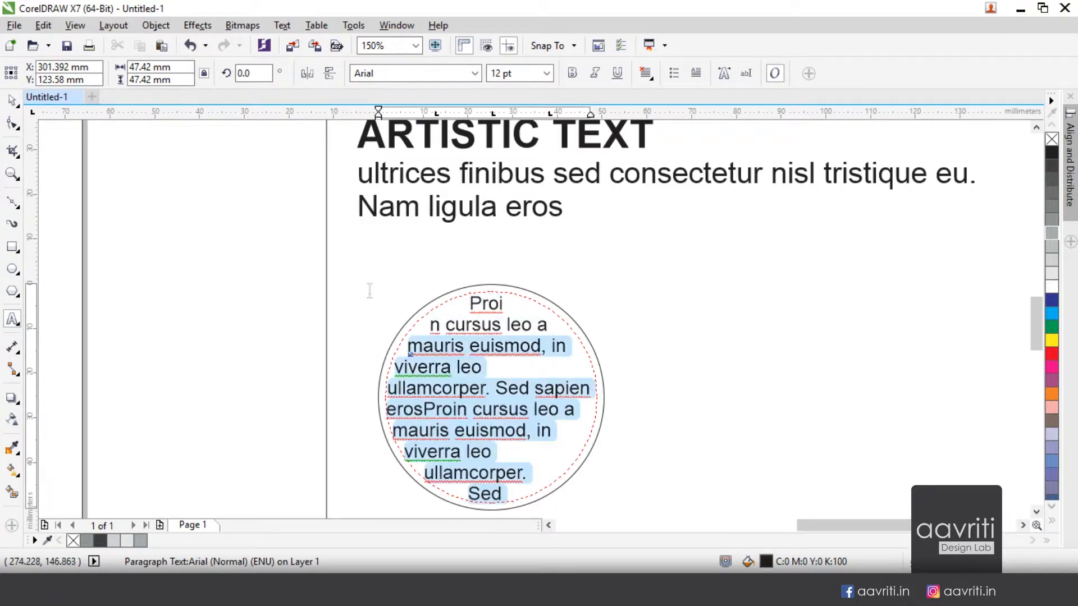
{"action": "left_click", "coordinate": [648, 75]}
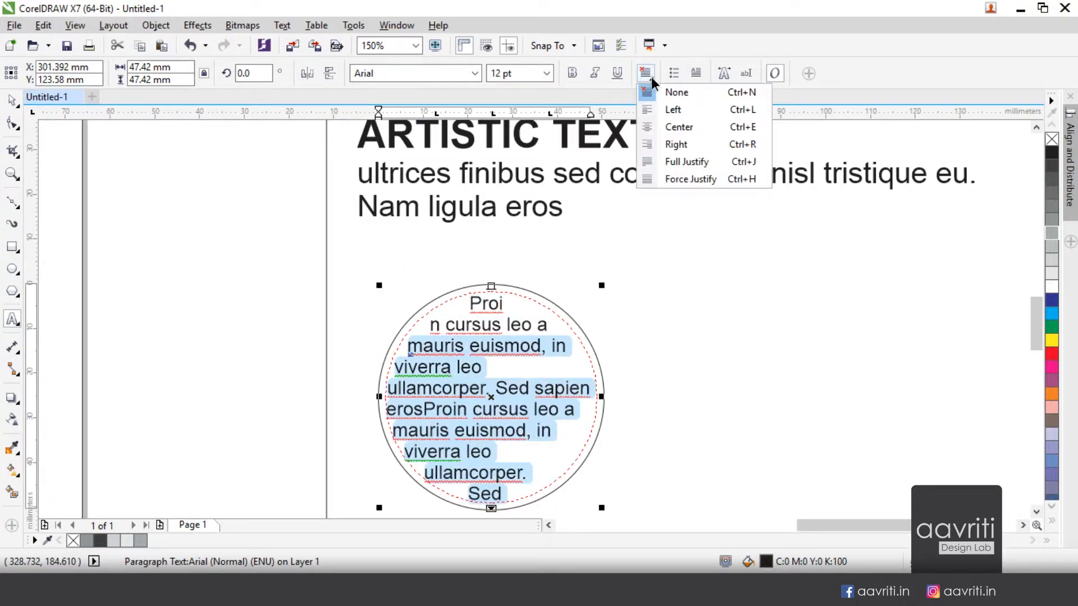
{"action": "left_click", "coordinate": [677, 128]}
Step: Delete "Sed sapien erosProin cursus" from the middle of the circle's text so the passage fits its frame
{"action": "left_click", "coordinate": [494, 430]}
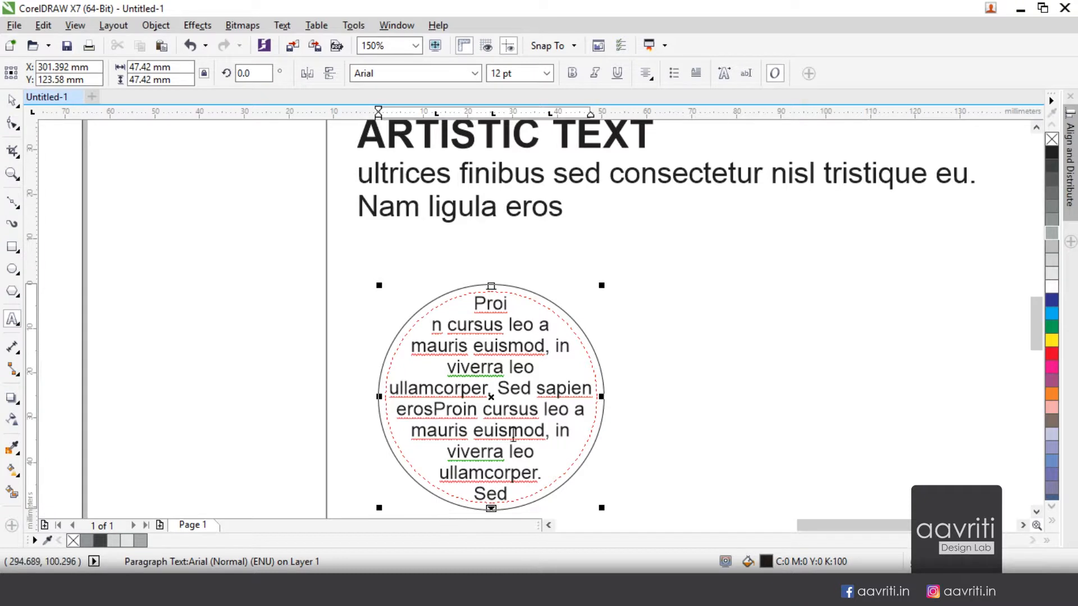
{"action": "left_click_drag", "start_coordinate": [498, 388], "coordinate": [538, 409]}
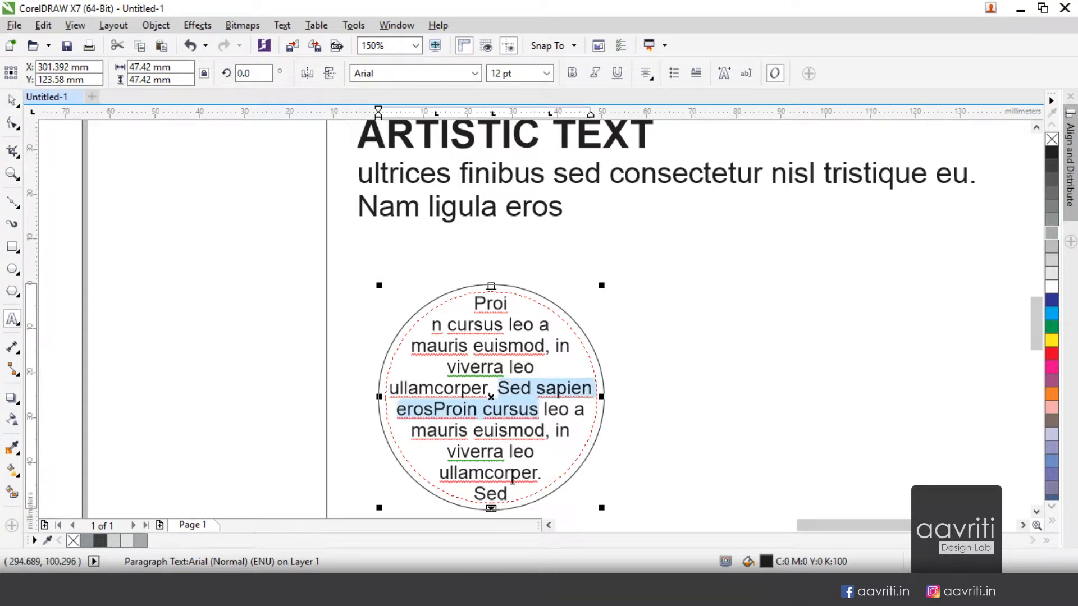
{"action": "key", "text": "Delete"}
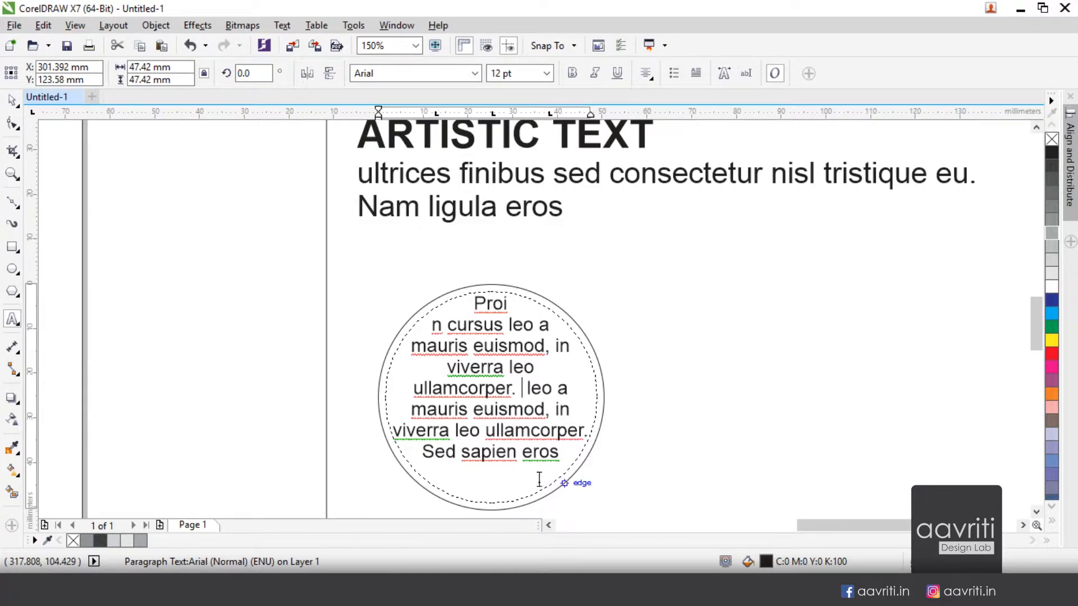
Step: Push the second "ullamcorper" in the circle's text onto its own line, then finish editing and deselect the text
{"action": "left_click", "coordinate": [487, 431]}
{"action": "key", "text": "Return"}
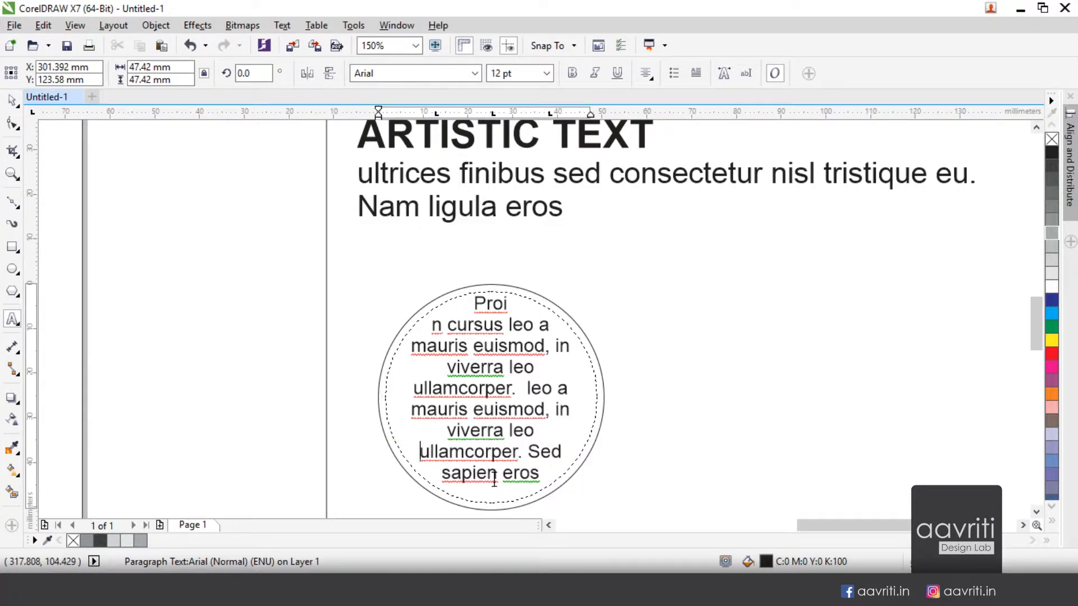
{"action": "left_click", "coordinate": [12, 100]}
{"action": "left_click", "coordinate": [629, 339]}
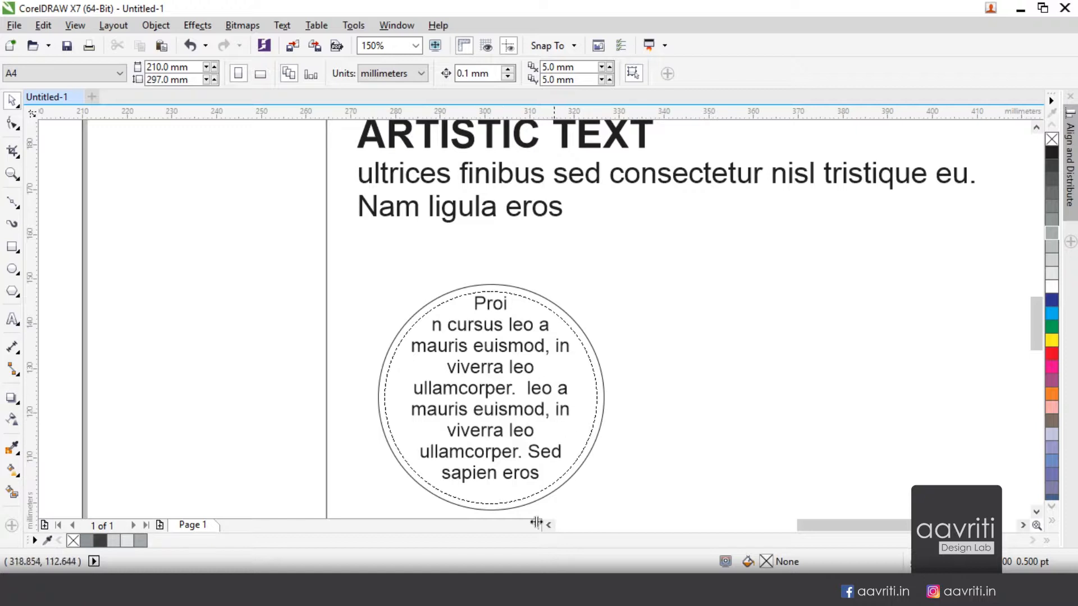
Step: Duplicate the circle with its inner text about 62 mm to the right at the same height
{"action": "scroll", "coordinate": [319, 321], "scroll_direction": "down", "scroll_amount": 5}
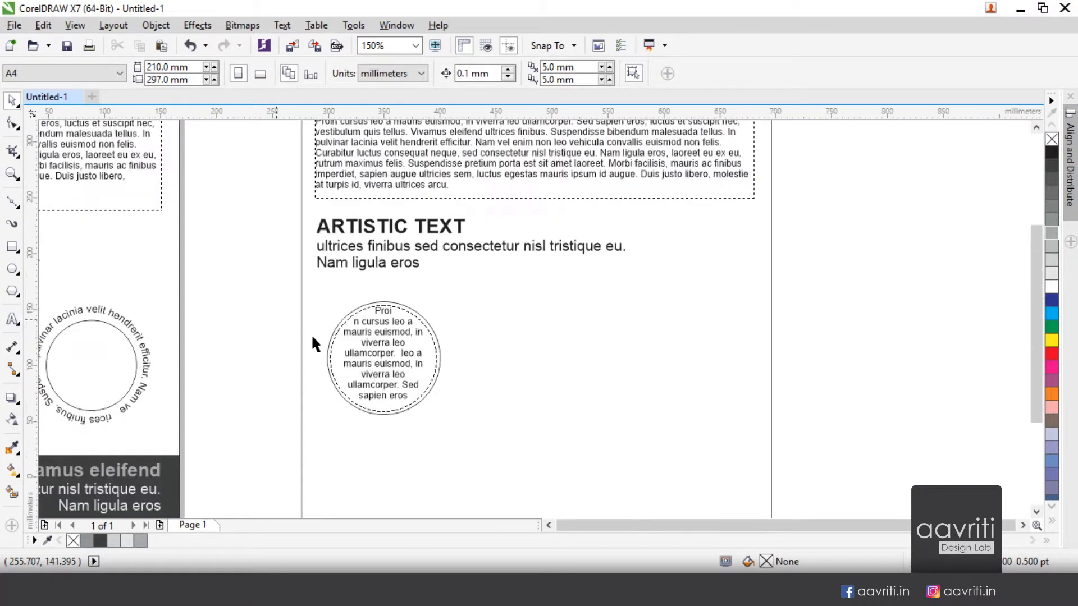
{"action": "scroll", "coordinate": [331, 335], "scroll_direction": "up", "scroll_amount": 1}
{"action": "left_click_drag", "start_coordinate": [294, 350], "coordinate": [436, 336]}
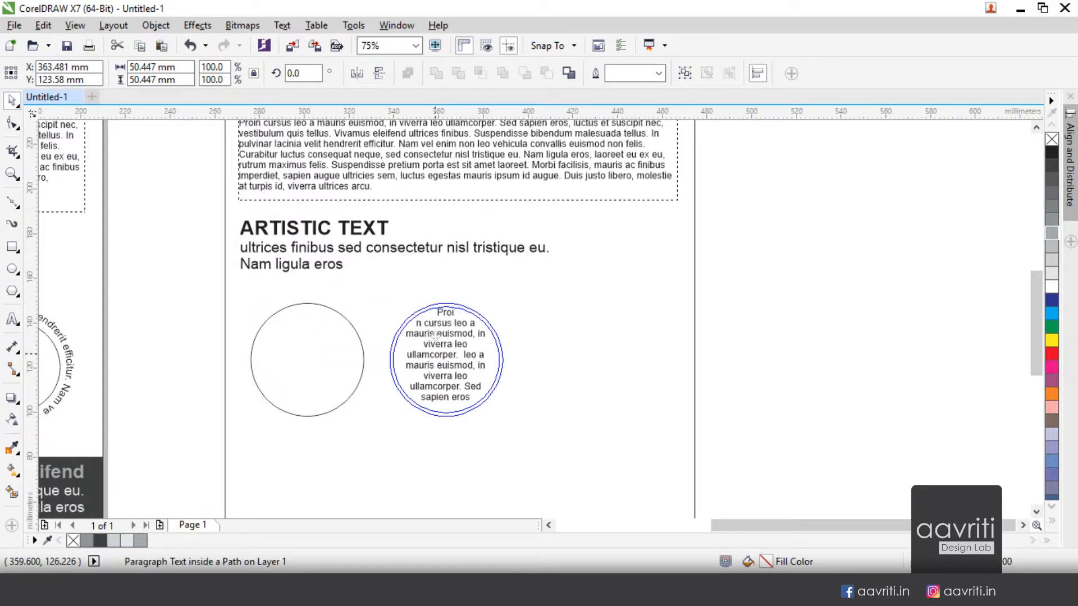
{"action": "right_click", "coordinate": [435, 336]}
{"action": "left_click_drag", "start_coordinate": [437, 339], "coordinate": [435, 338]}
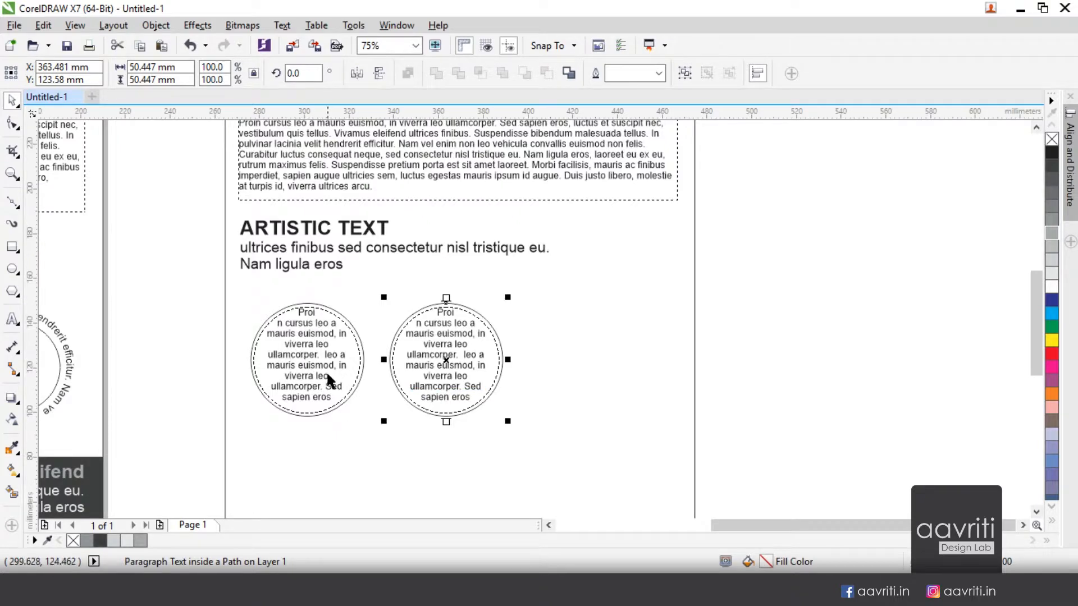
Step: Remove the outline from the duplicated text circle and deselect it
{"action": "left_click", "coordinate": [571, 384]}
{"action": "left_click", "coordinate": [477, 387]}
{"action": "scroll", "coordinate": [394, 309], "scroll_direction": "up", "scroll_amount": 4}
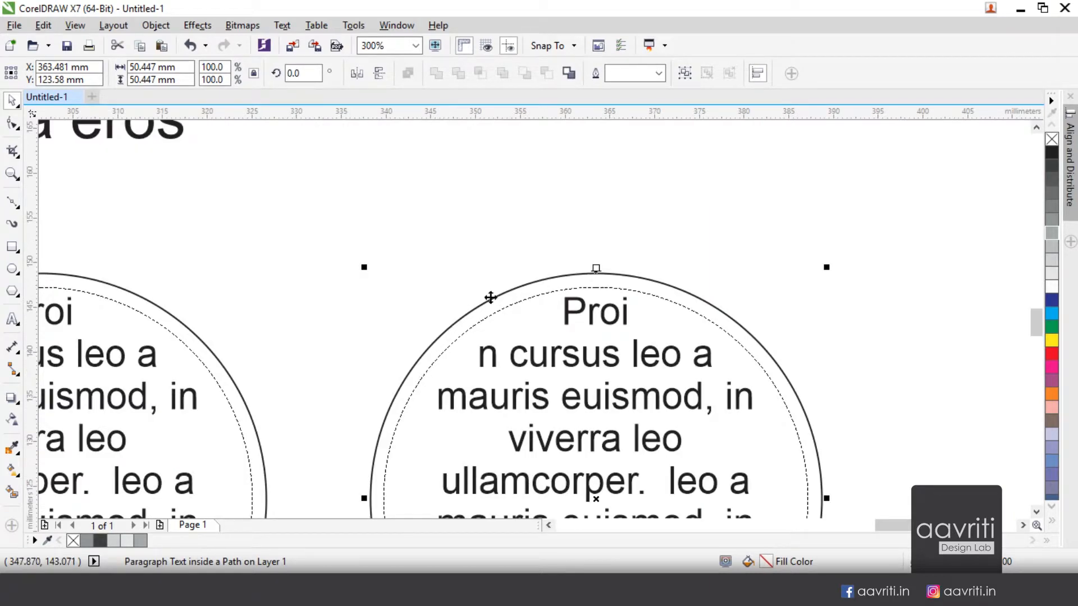
{"action": "scroll", "coordinate": [519, 268], "scroll_direction": "down", "scroll_amount": 4}
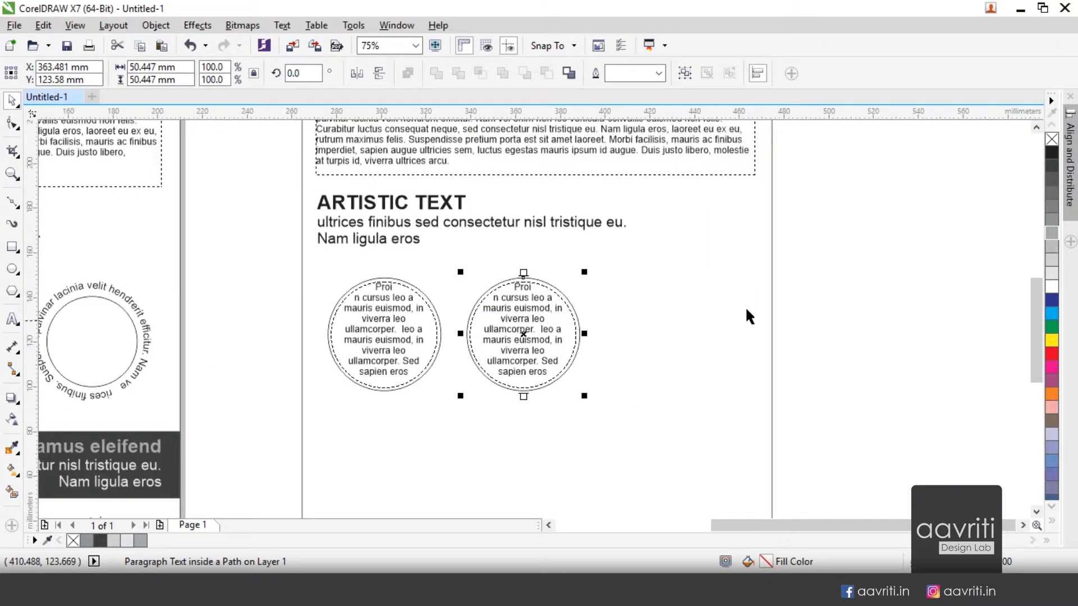
{"action": "right_click", "coordinate": [1051, 139]}
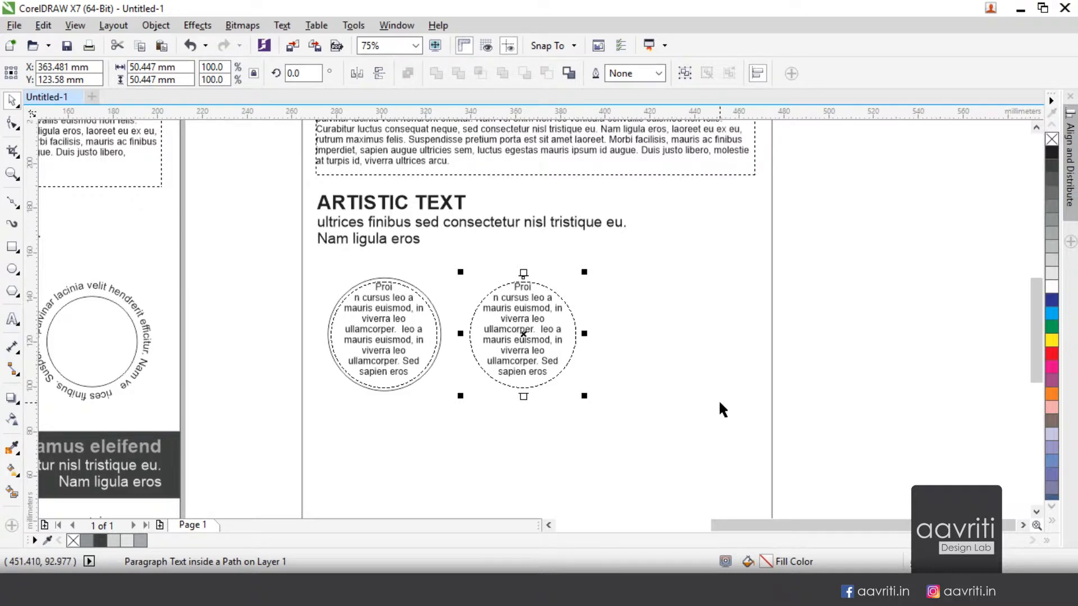
{"action": "left_click", "coordinate": [510, 443]}
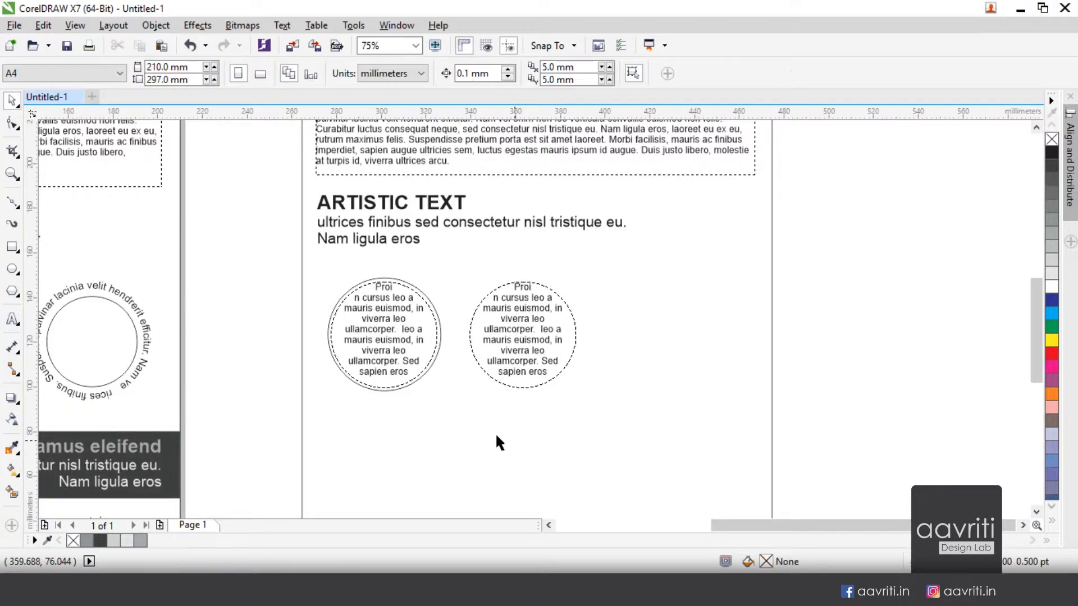
Step: Draw a third circle about 52.6 mm in diameter and place it to the right of the two text-filled circles
{"action": "left_click", "coordinate": [12, 269]}
{"action": "mouse_move", "coordinate": [645, 279]}
{"action": "left_mouse_down"}
{"action": "mouse_move", "coordinate": [735, 397]}
{"action": "mouse_move", "coordinate": [727, 387]}
{"action": "left_mouse_up"}
{"action": "left_click", "coordinate": [12, 101]}
{"action": "left_click_drag", "start_coordinate": [701, 336], "coordinate": [677, 330]}
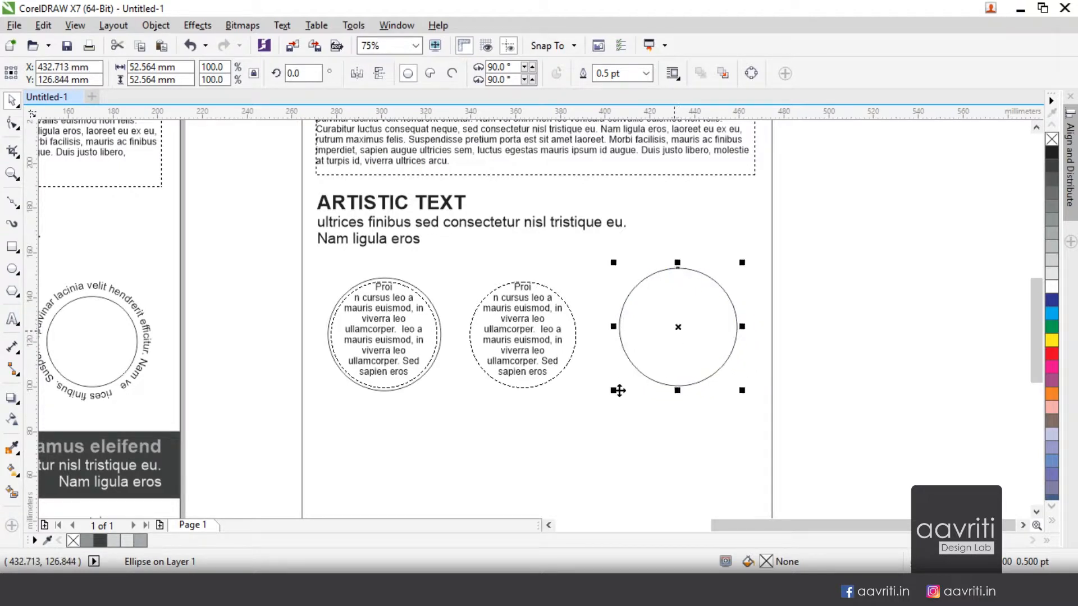
{"action": "left_click", "coordinate": [578, 427]}
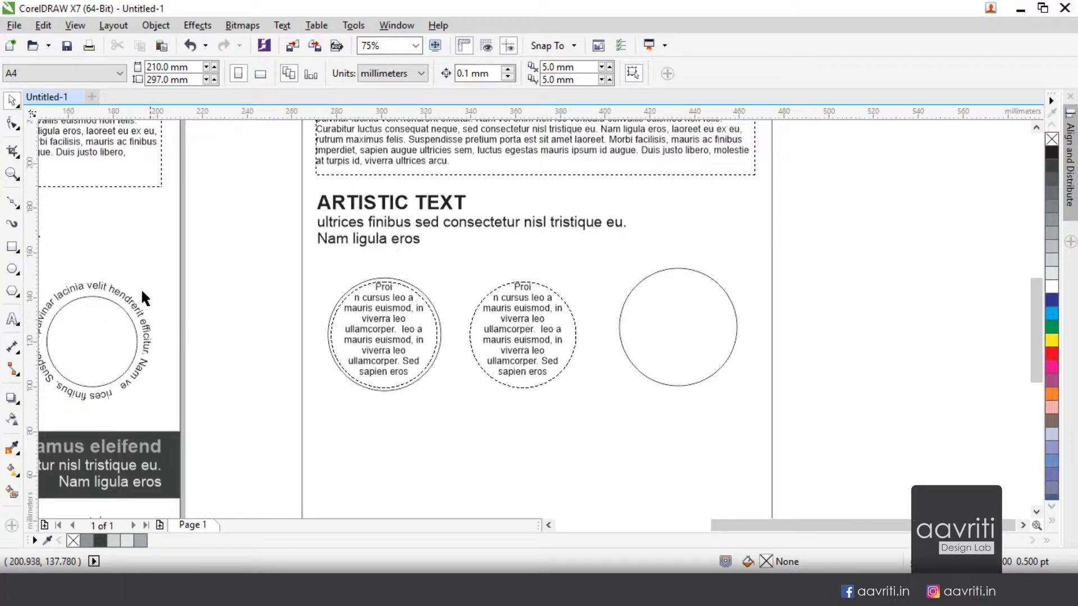
Step: Start artistic text on the third circle's outline, paste the copied passage along the path and set it to 12 pt
{"action": "left_click", "coordinate": [13, 321]}
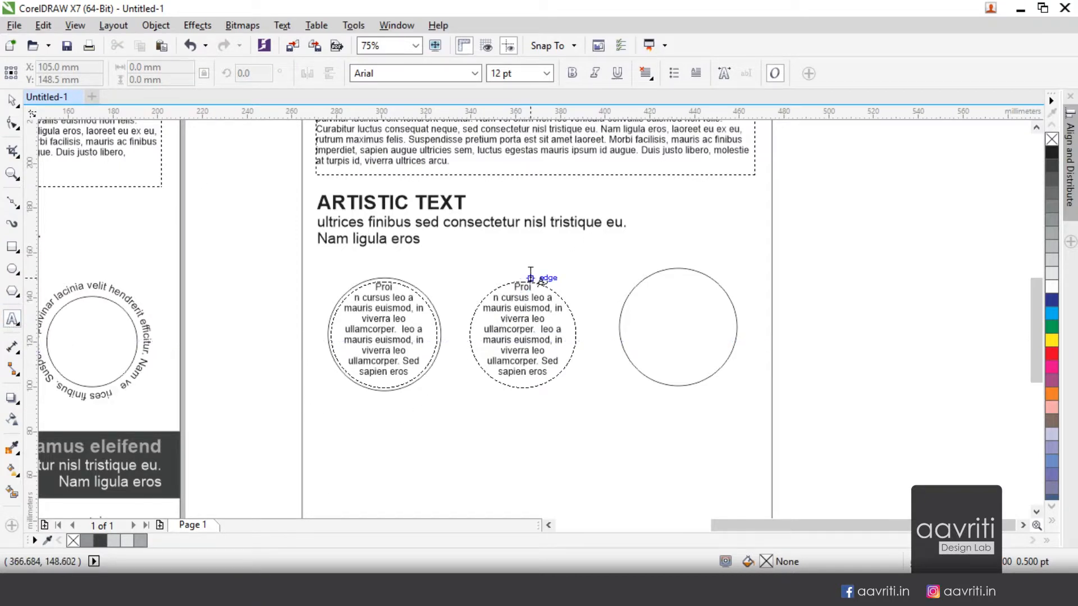
{"action": "scroll", "coordinate": [735, 317], "scroll_direction": "up", "scroll_amount": 2}
{"action": "scroll", "coordinate": [639, 290], "scroll_direction": "up", "scroll_amount": 2}
{"action": "scroll", "coordinate": [577, 264], "scroll_direction": "down", "scroll_amount": 1}
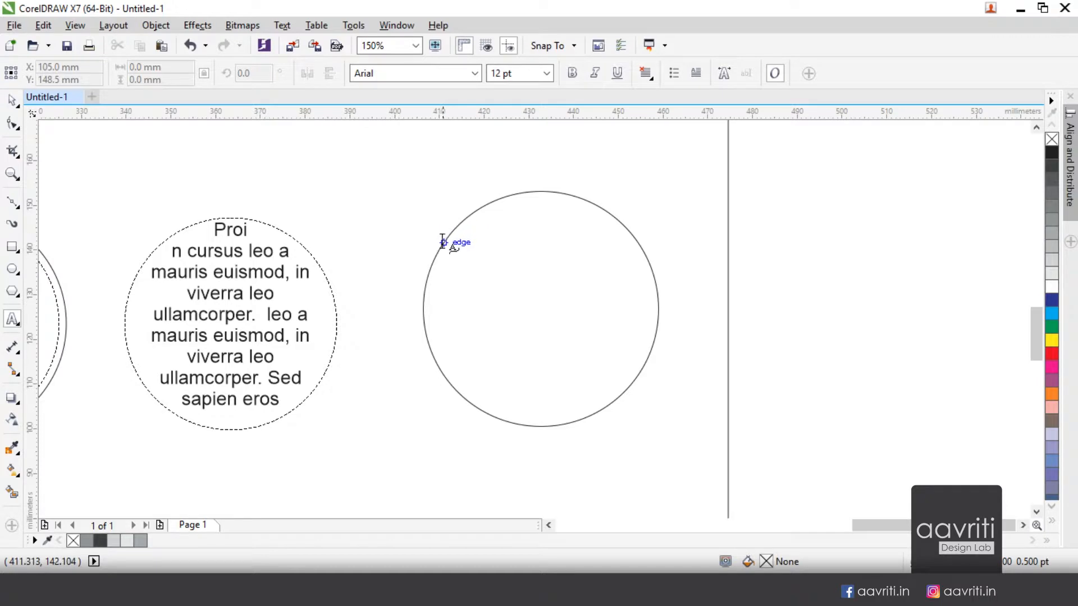
{"action": "left_click", "coordinate": [431, 267]}
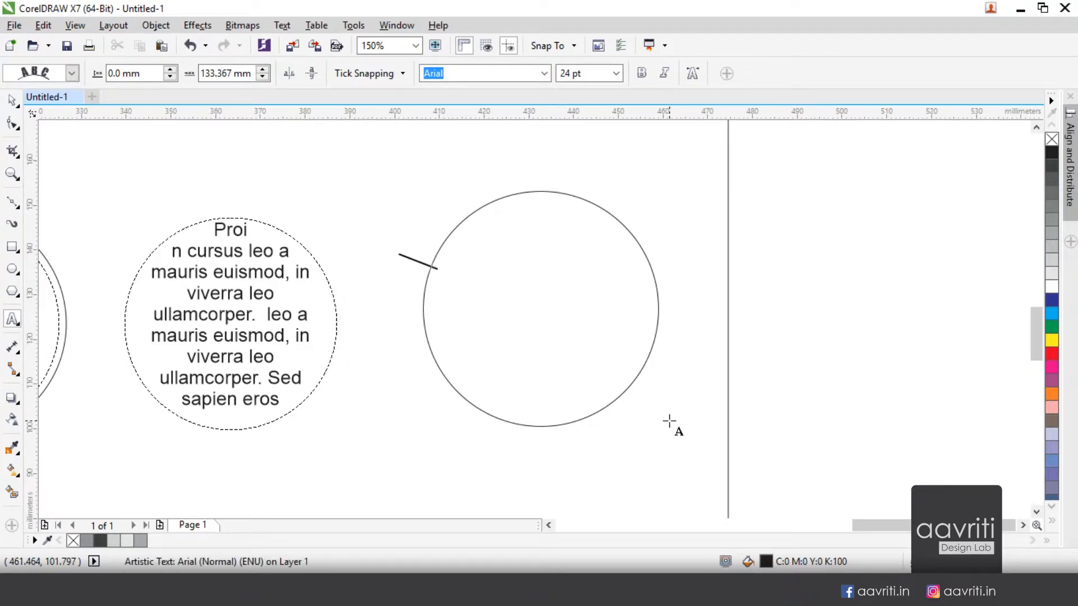
{"action": "left_click", "coordinate": [669, 421]}
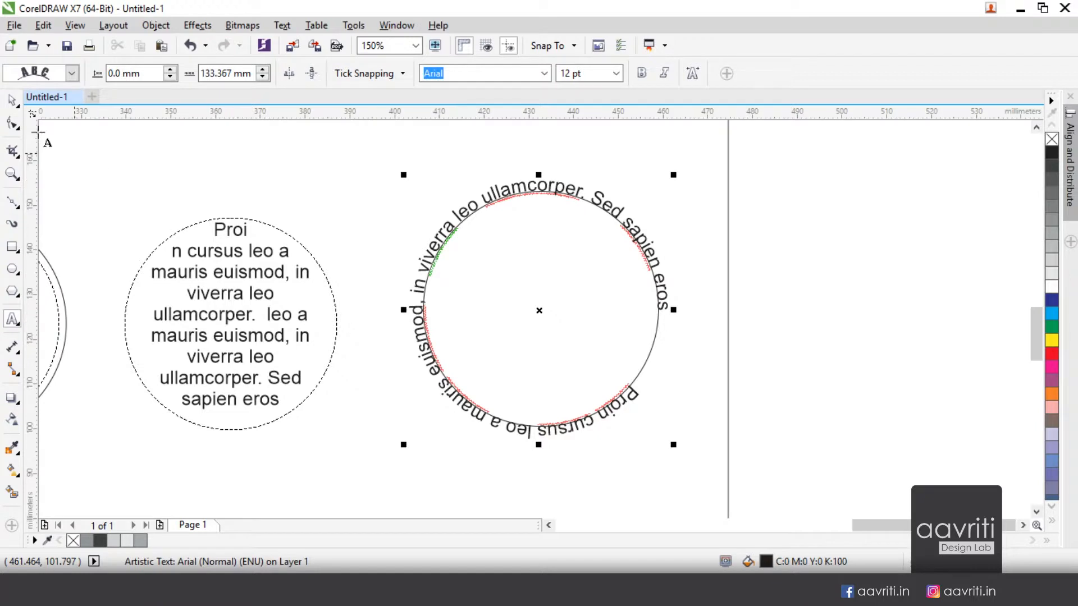
Step: Offset the circular text 4 mm outward from its circle and rotate it along the path so it starts at the circle's upper left
{"action": "left_click", "coordinate": [13, 101]}
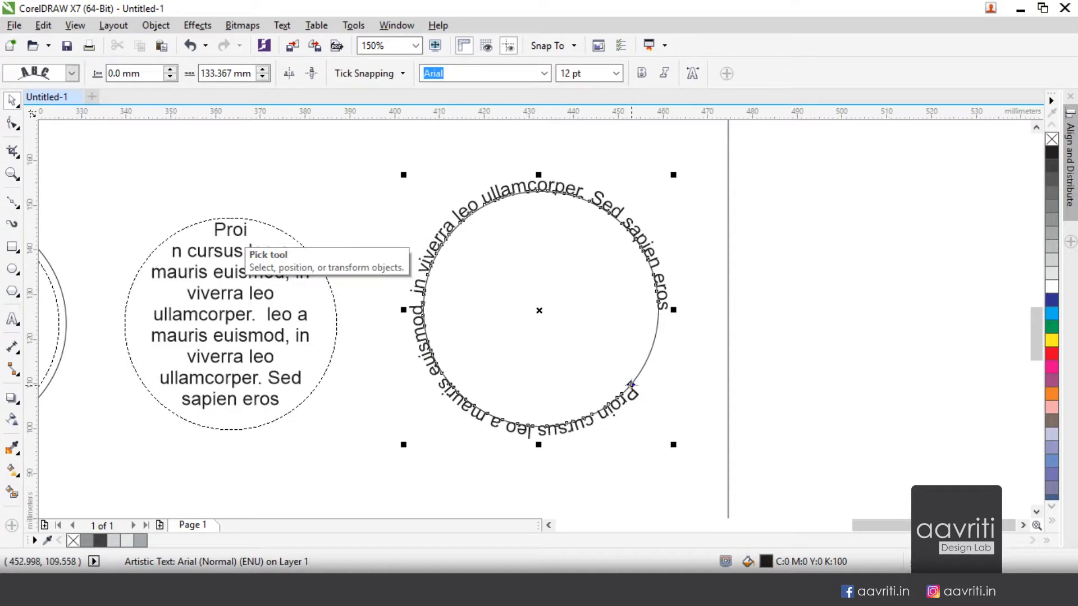
{"action": "left_click_drag", "start_coordinate": [631, 384], "coordinate": [638, 390]}
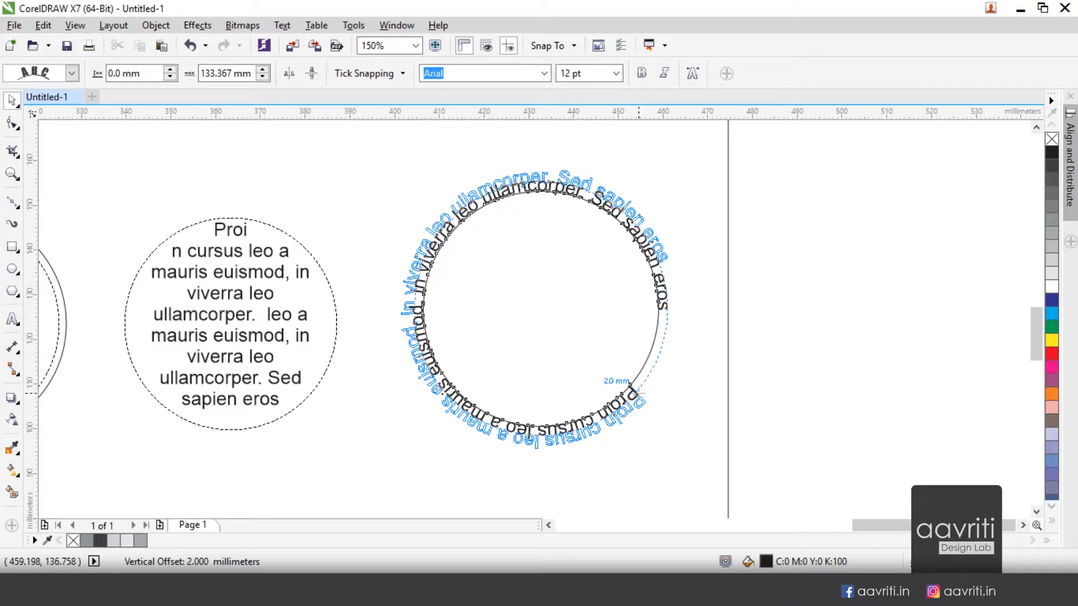
{"action": "left_click_drag", "start_coordinate": [641, 400], "coordinate": [401, 275]}
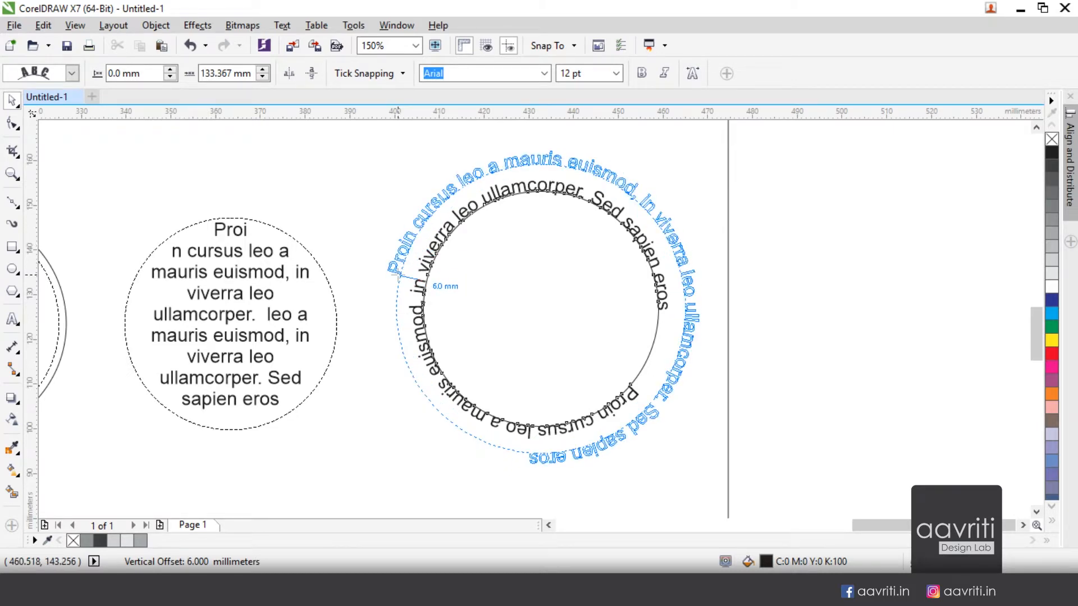
{"action": "left_click_drag", "start_coordinate": [401, 275], "coordinate": [390, 308]}
{"action": "left_click_drag", "start_coordinate": [518, 178], "coordinate": [408, 286]}
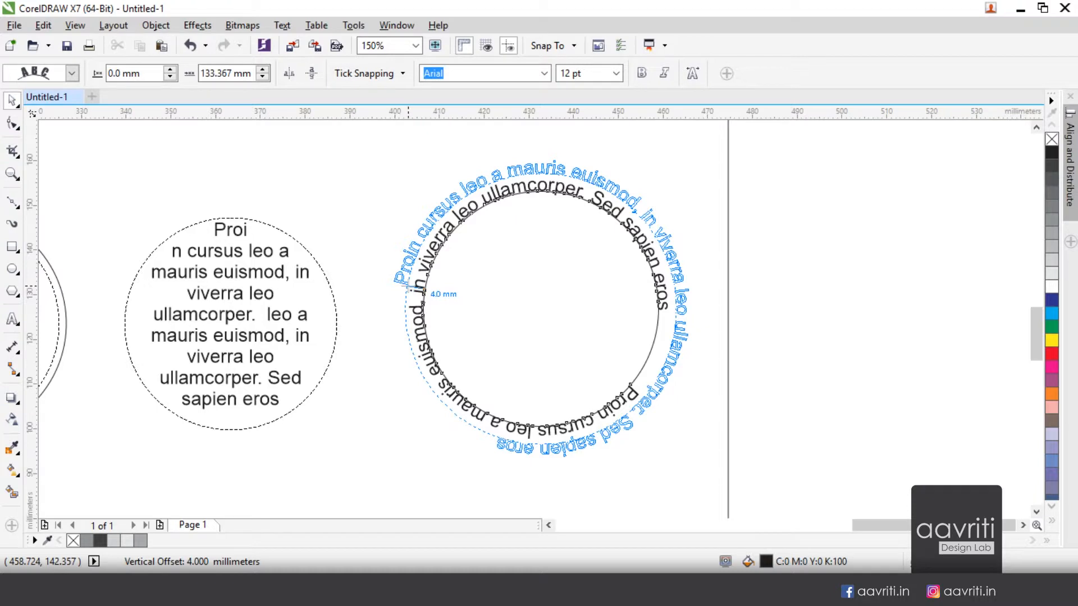
{"action": "left_click_drag", "start_coordinate": [408, 286], "coordinate": [404, 233]}
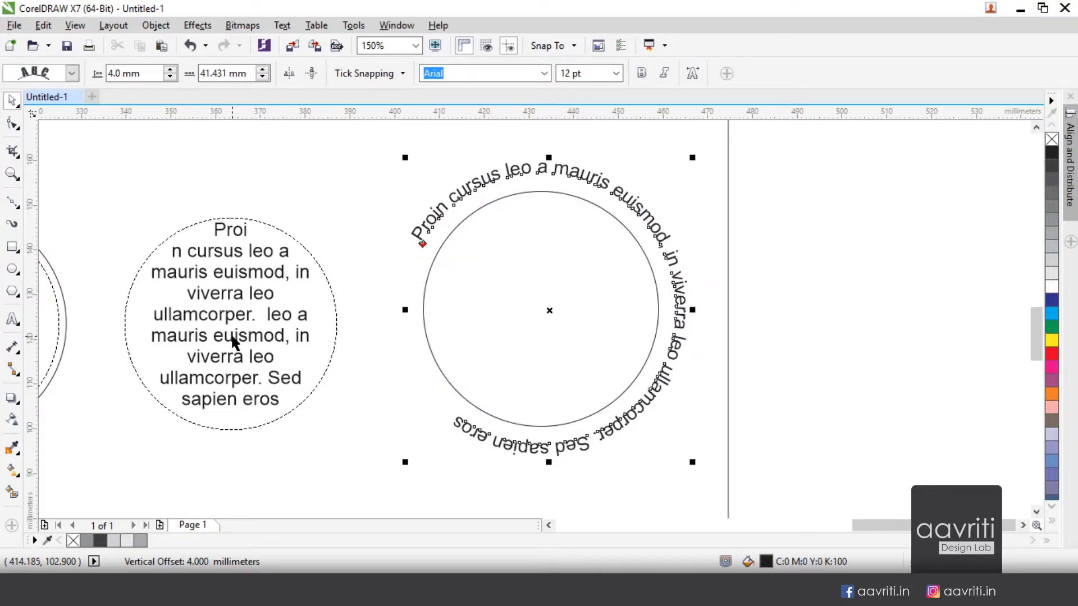
Step: Try font sizes of 16 pt and 15 pt for the text around the circle
{"action": "left_click", "coordinate": [583, 73]}
{"action": "type", "text": "16"}
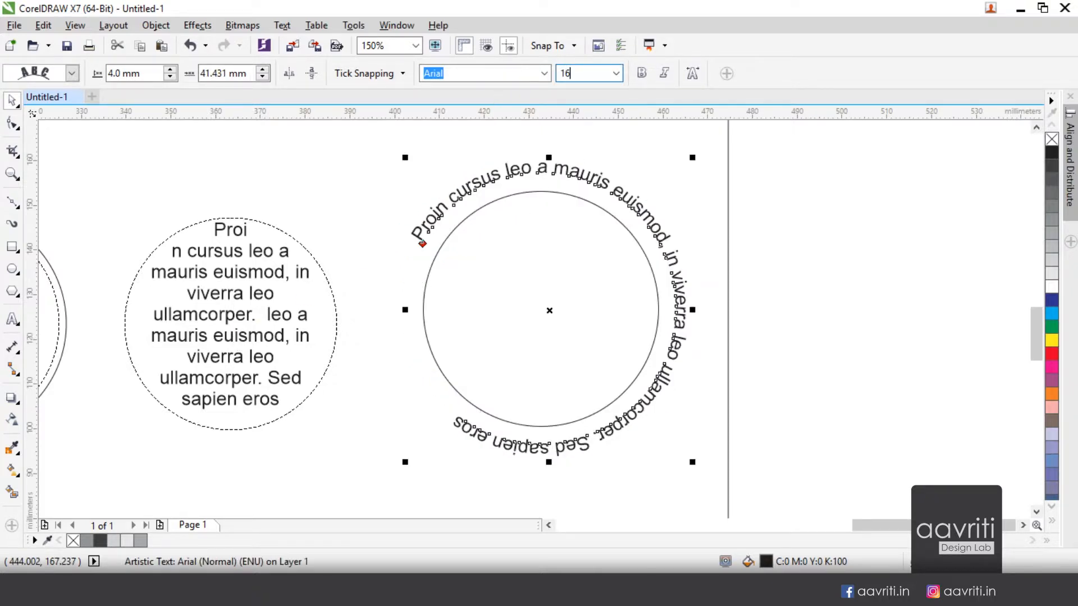
{"action": "key", "text": "Return"}
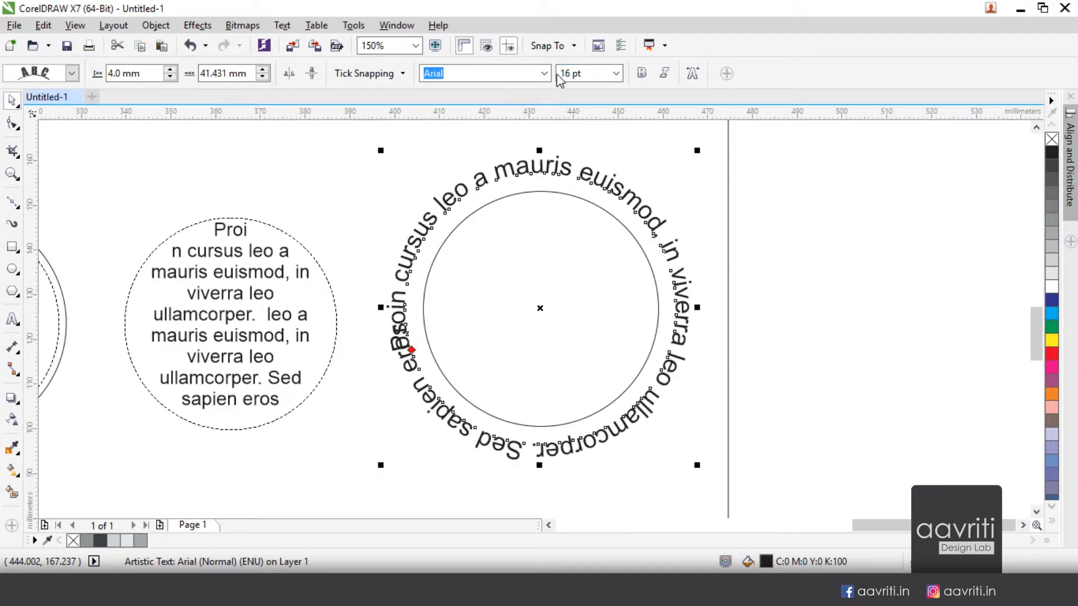
{"action": "left_click_drag", "start_coordinate": [594, 78], "coordinate": [538, 80]}
{"action": "type", "text": "15"}
{"action": "key", "text": "Return"}
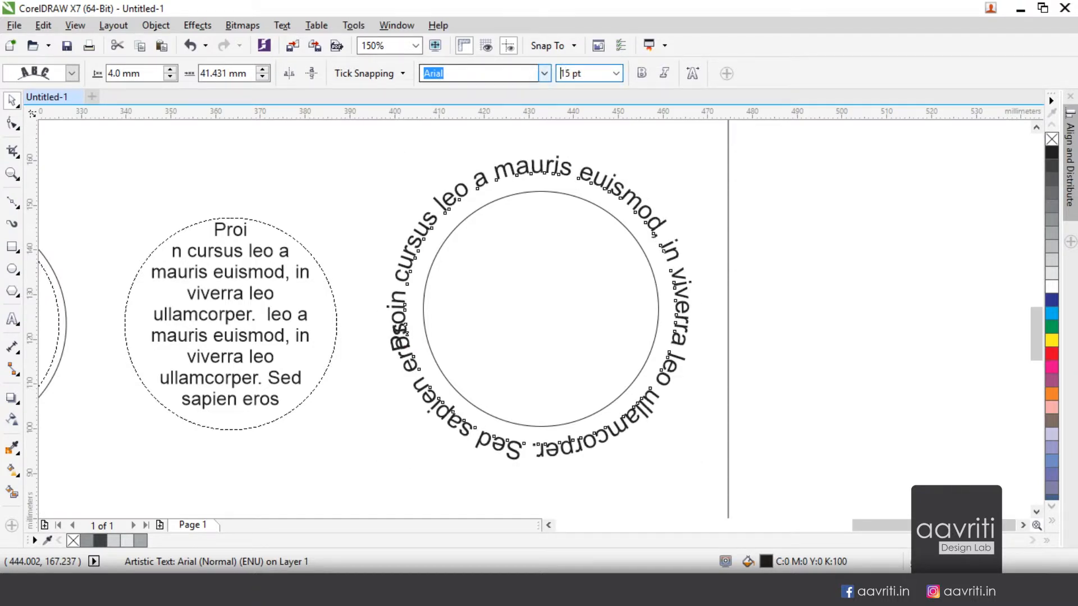
Step: Set the font size of the text around the circle to 15.5 pt and deselect it
{"action": "left_click_drag", "start_coordinate": [587, 74], "coordinate": [526, 91]}
{"action": "type", "text": "15.5"}
{"action": "key", "text": "Return"}
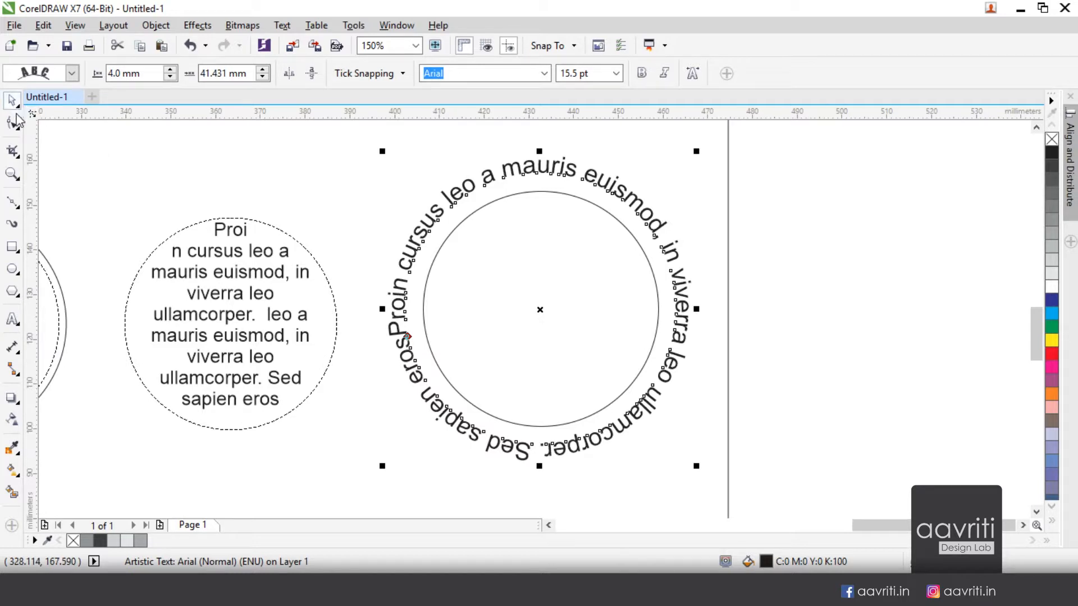
{"action": "left_click", "coordinate": [658, 488]}
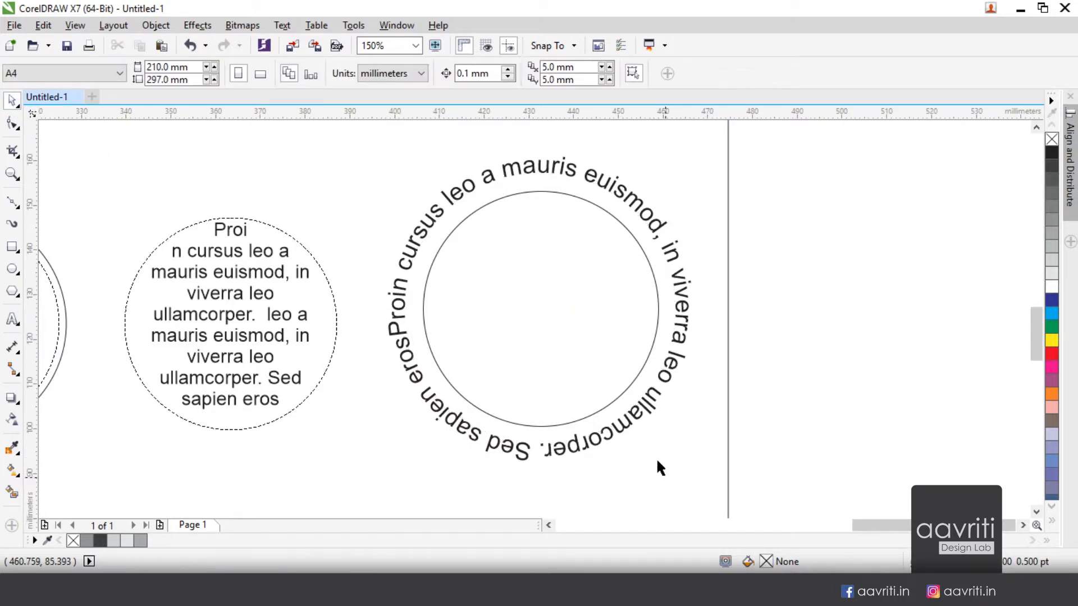
Step: Scale the third circle and its surrounding text down together about the center, bringing the text to about 11.3 pt
{"action": "left_click", "coordinate": [636, 415]}
{"action": "left_click_drag", "start_coordinate": [696, 467], "coordinate": [655, 449]}
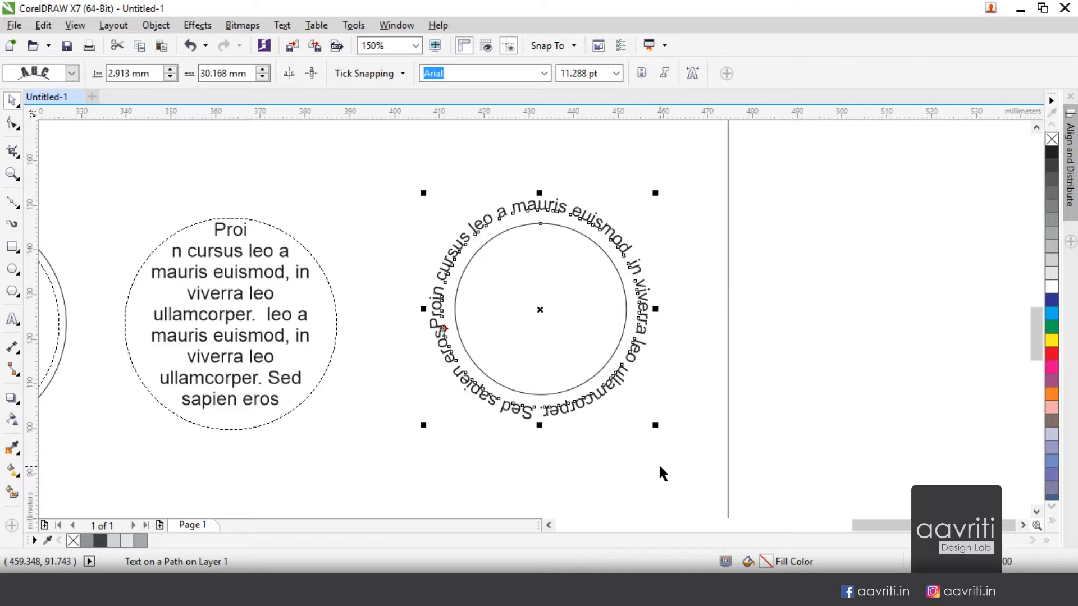
{"action": "left_click", "coordinate": [624, 422]}
Step: Unlock the dark band on the reference page and copy it to the same height on the new page
{"action": "scroll", "coordinate": [624, 422], "scroll_direction": "down", "scroll_amount": 2}
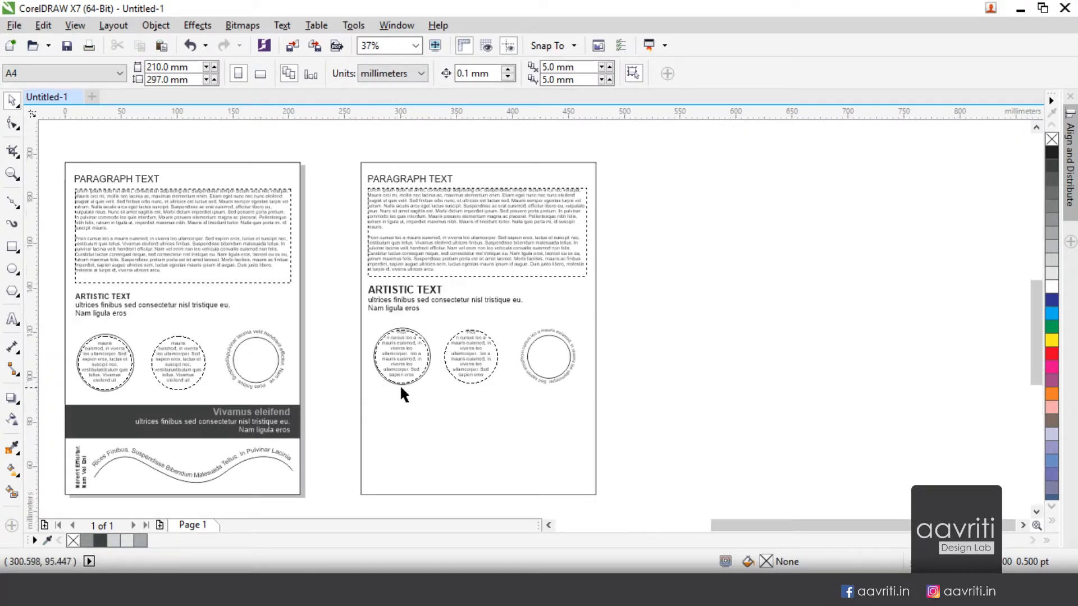
{"action": "scroll", "coordinate": [399, 385], "scroll_direction": "up", "scroll_amount": 1}
{"action": "scroll", "coordinate": [409, 339], "scroll_direction": "down", "scroll_amount": 1}
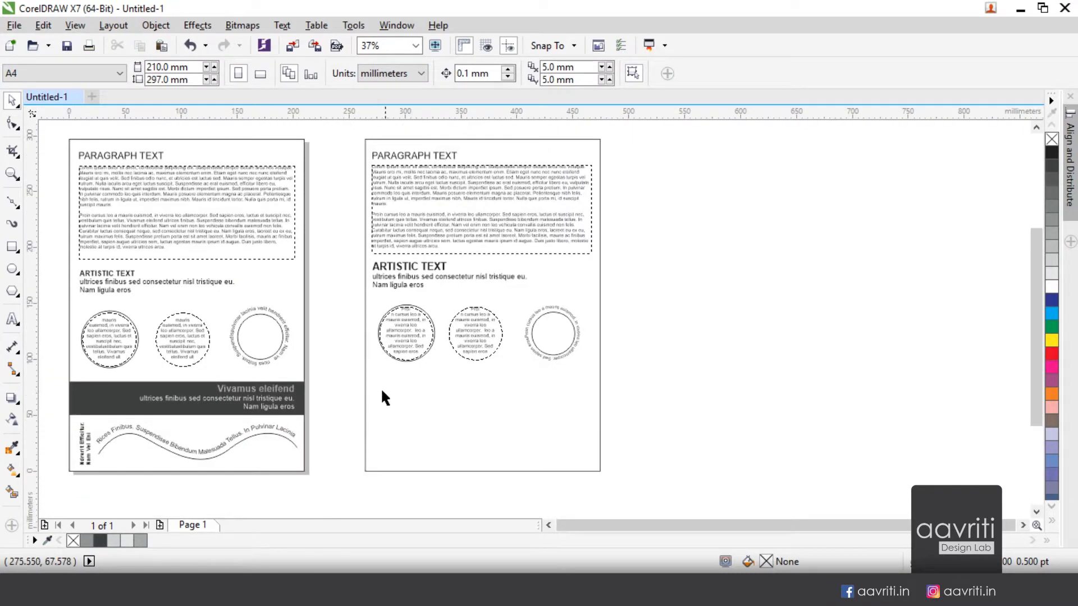
{"action": "right_click", "coordinate": [99, 395]}
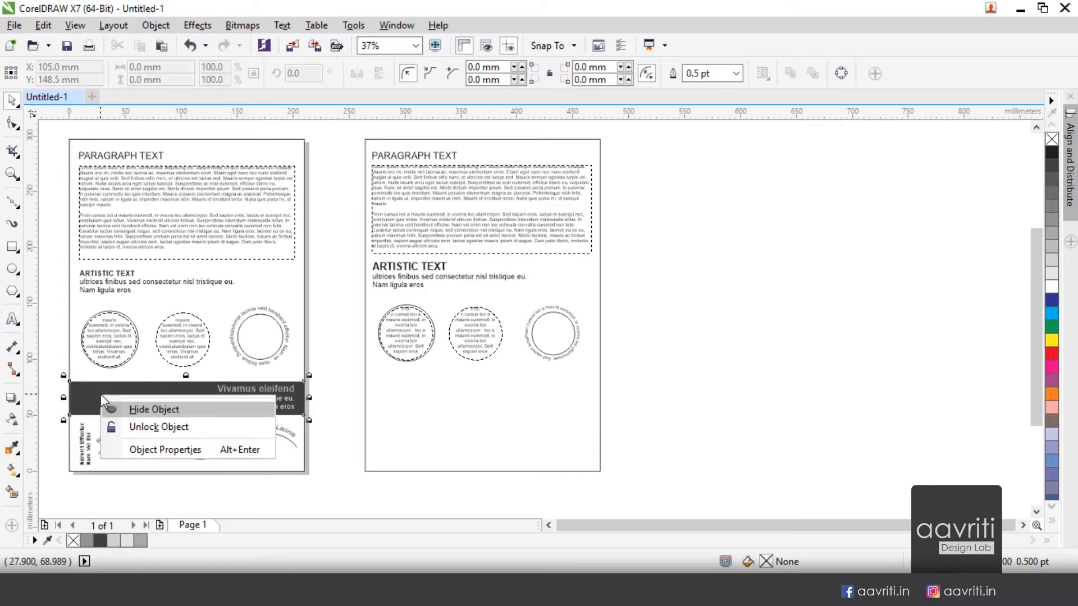
{"action": "left_click", "coordinate": [130, 427]}
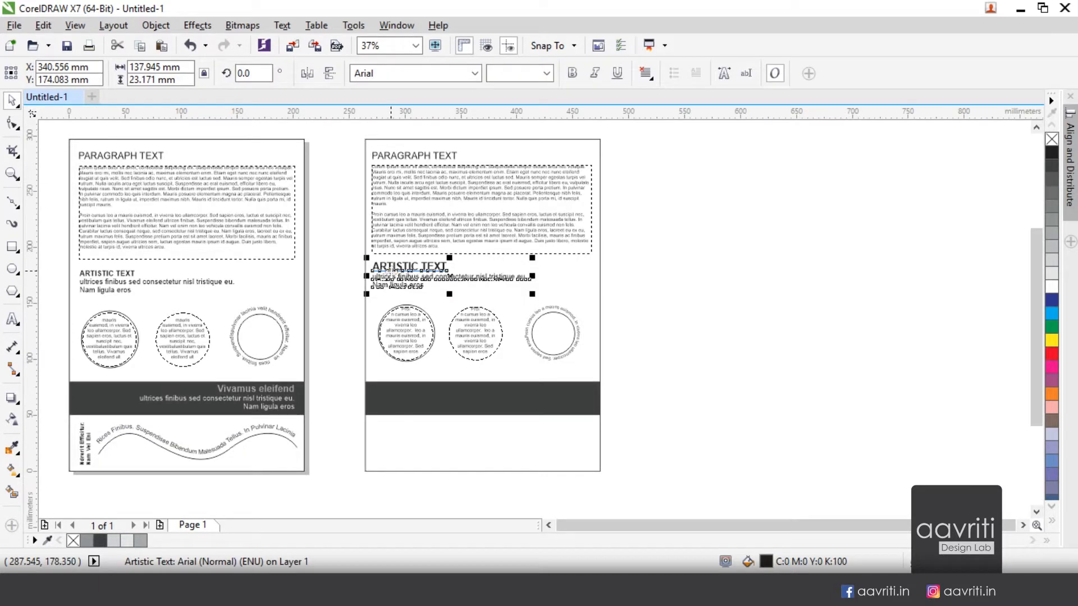
Step: Duplicate the "ARTISTIC TEXT" block straight down onto the new page's dark band
{"action": "left_click_drag", "start_coordinate": [390, 271], "coordinate": [390, 393]}
{"action": "right_click", "coordinate": [390, 393]}
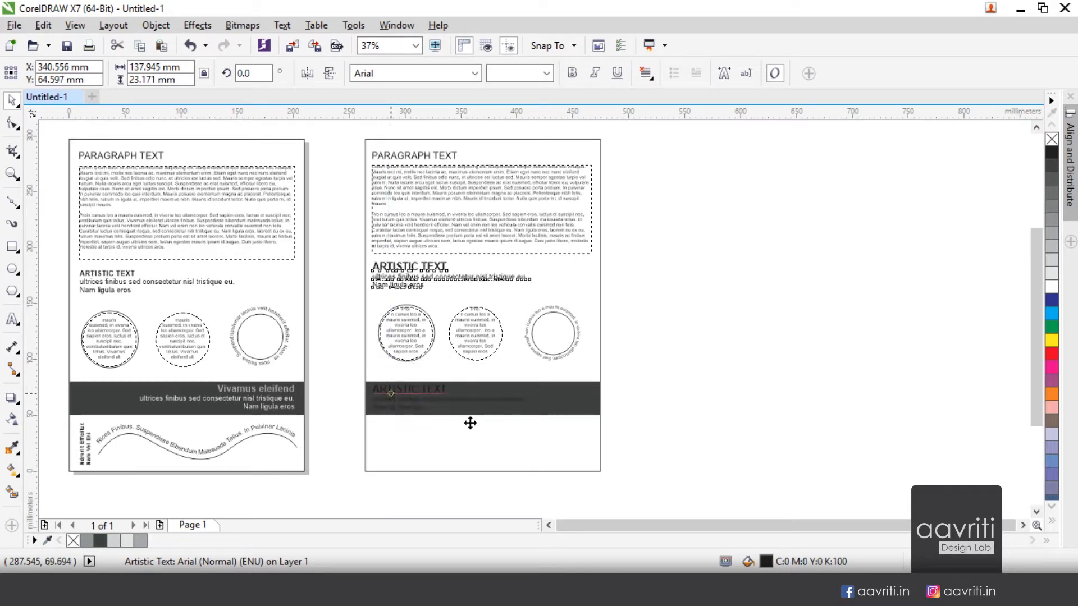
Step: Right-align the duplicated text block and move it to the right end of the dark band
{"action": "scroll", "coordinate": [459, 408], "scroll_direction": "up", "scroll_amount": 1}
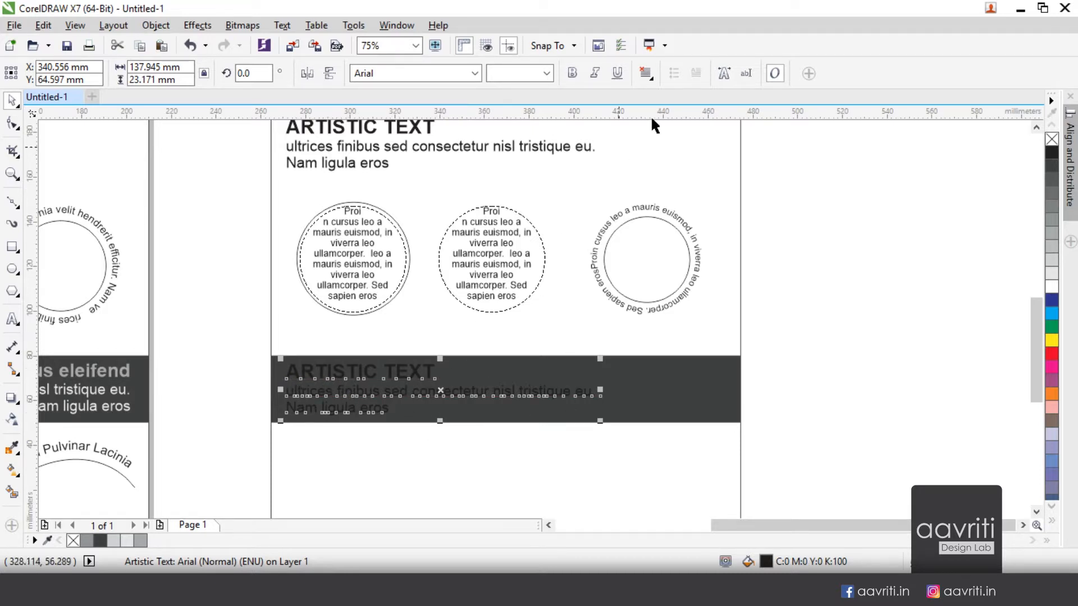
{"action": "left_click", "coordinate": [647, 73]}
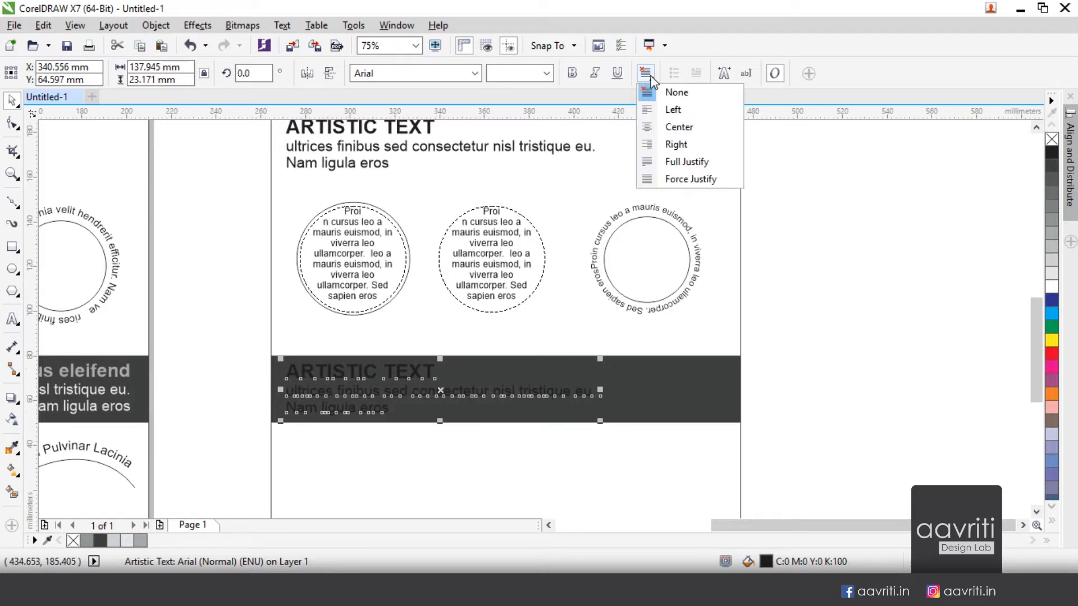
{"action": "left_click", "coordinate": [684, 145]}
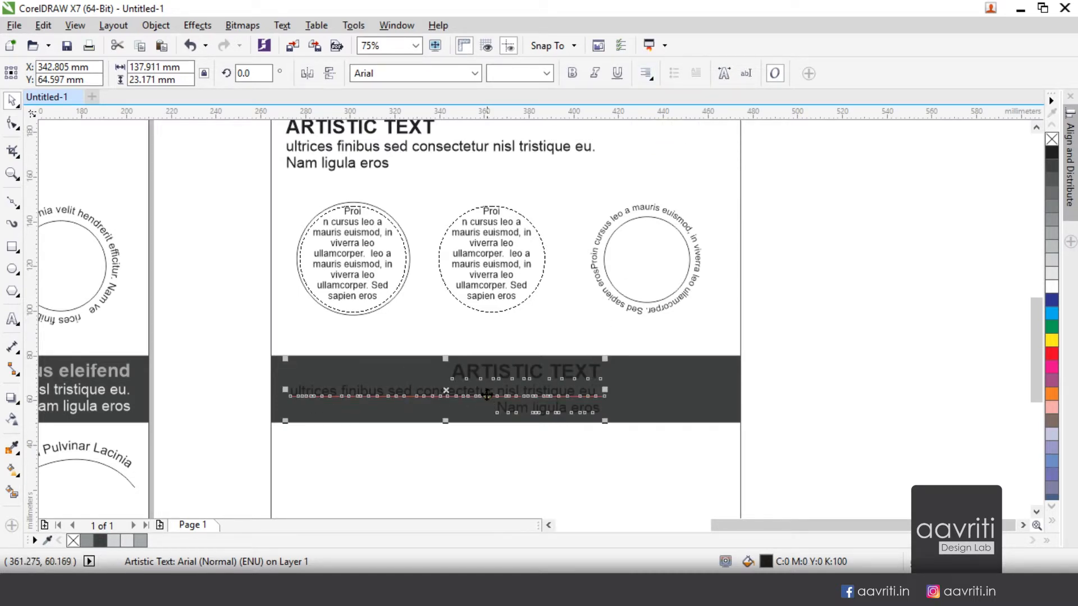
{"action": "left_click_drag", "start_coordinate": [487, 403], "coordinate": [609, 397]}
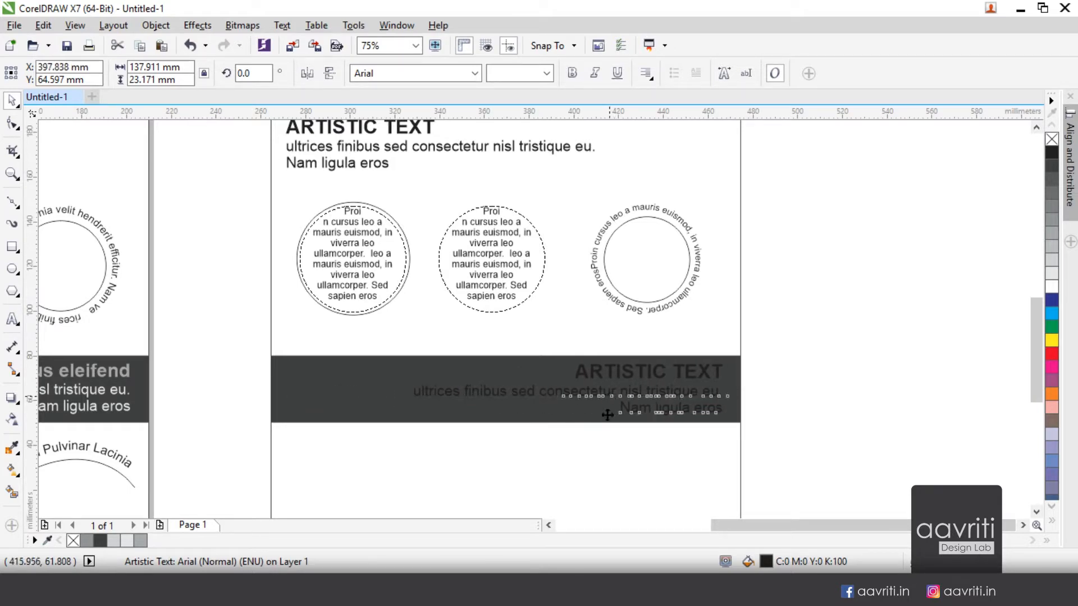
Step: Recolor the "ARTISTIC TEXT" heading on the dark band to 30% black
{"action": "left_click", "coordinate": [785, 410]}
{"action": "double_click", "coordinate": [582, 372]}
{"action": "left_click_drag", "start_coordinate": [574, 371], "coordinate": [703, 377]}
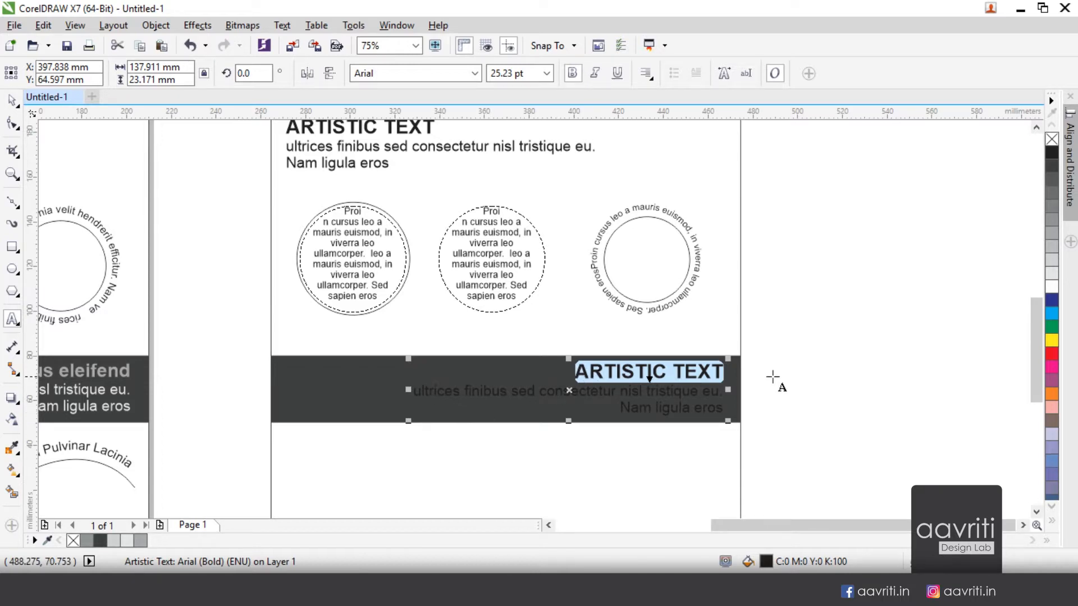
{"action": "left_click", "coordinate": [1051, 260]}
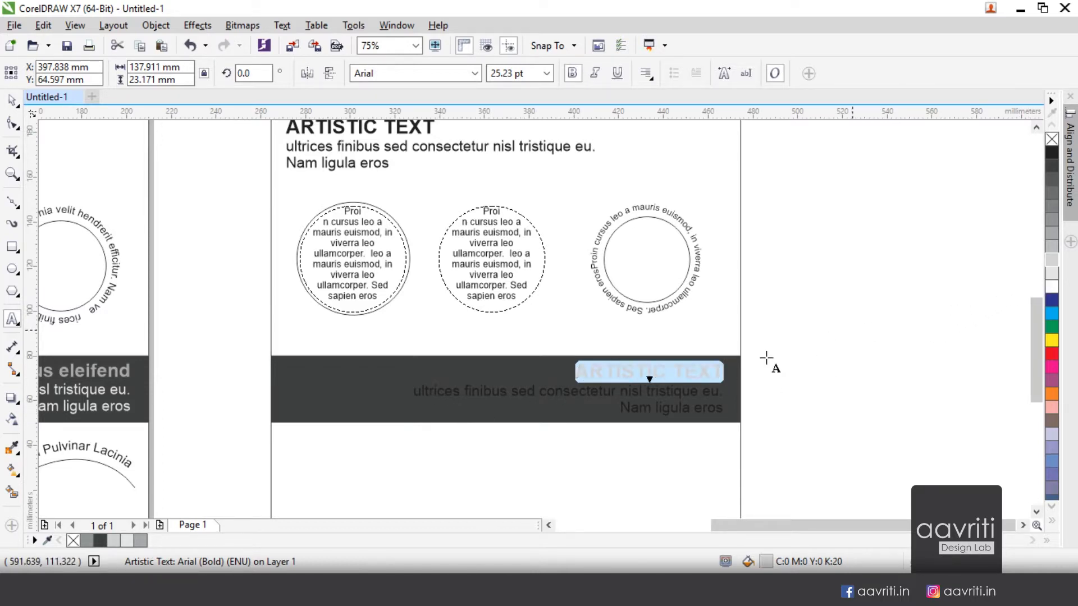
{"action": "left_click", "coordinate": [1050, 264]}
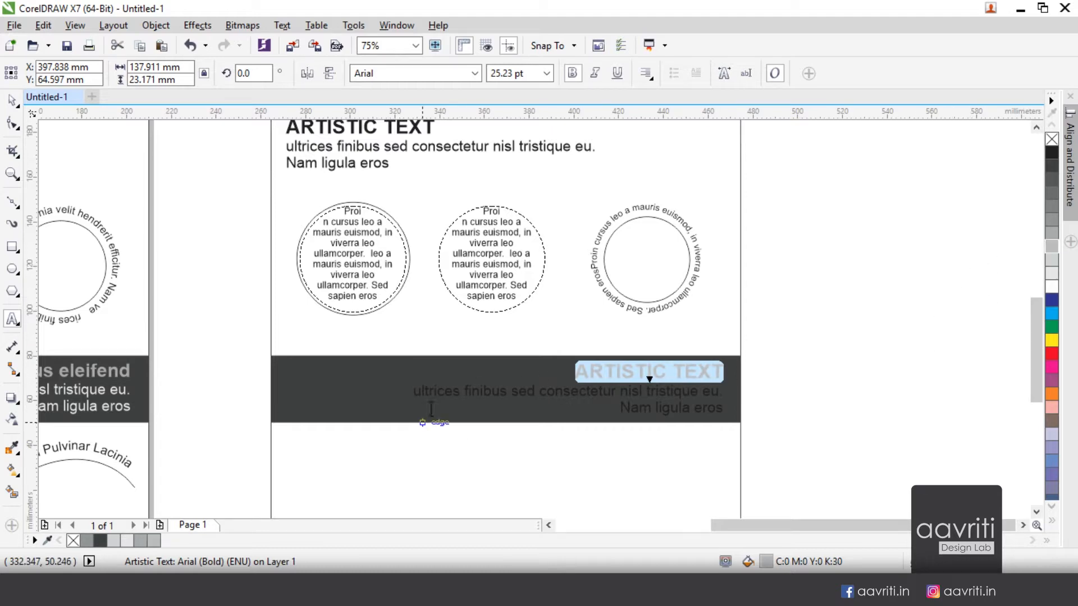
Step: Recolor the two lines below the heading on the dark band to 10% black
{"action": "left_click", "coordinate": [446, 392]}
{"action": "left_click_drag", "start_coordinate": [412, 391], "coordinate": [513, 407]}
{"action": "key", "text": "ctrl+z"}
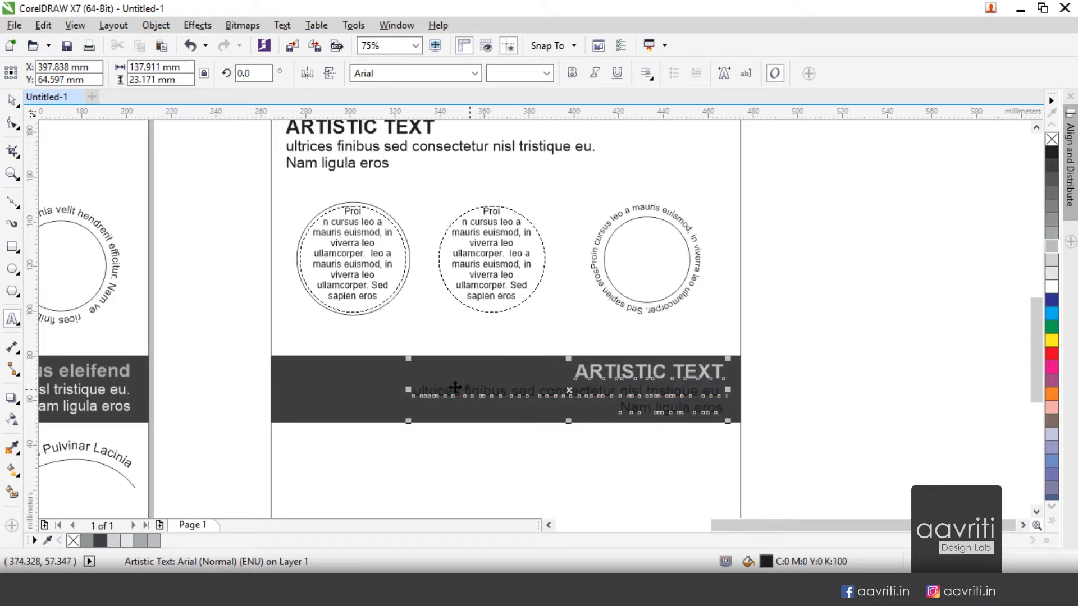
{"action": "double_click", "coordinate": [421, 393]}
{"action": "left_click_drag", "start_coordinate": [414, 392], "coordinate": [729, 409]}
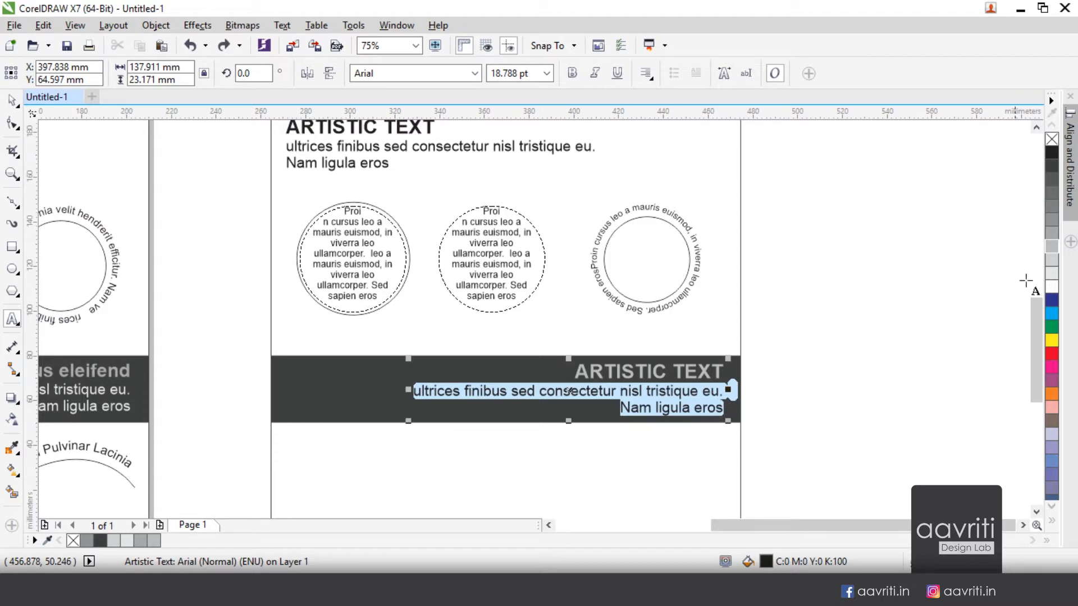
{"action": "left_click", "coordinate": [1051, 276]}
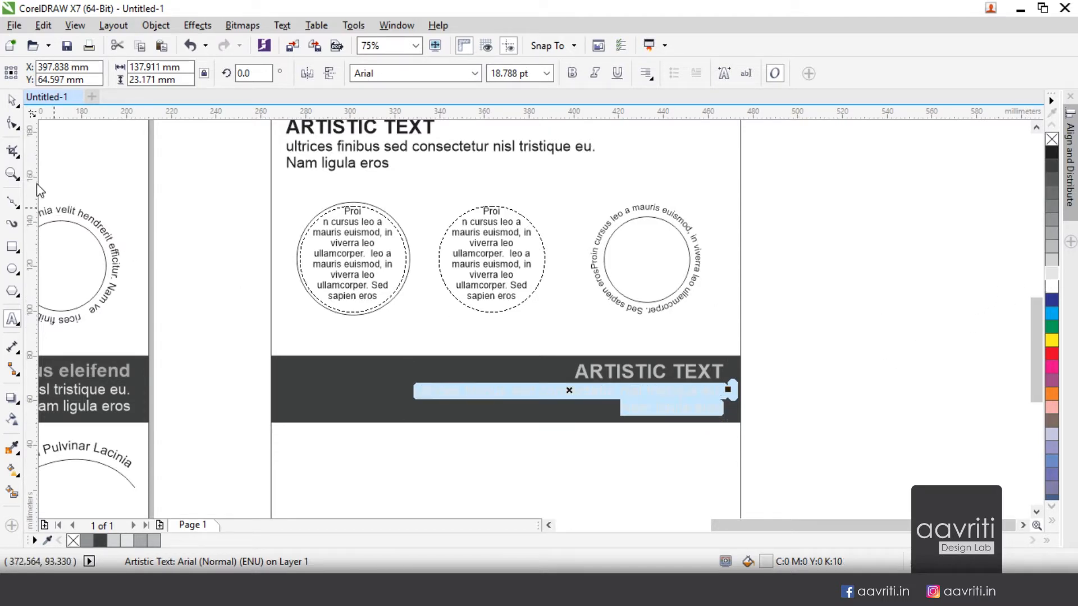
{"action": "left_click", "coordinate": [12, 101]}
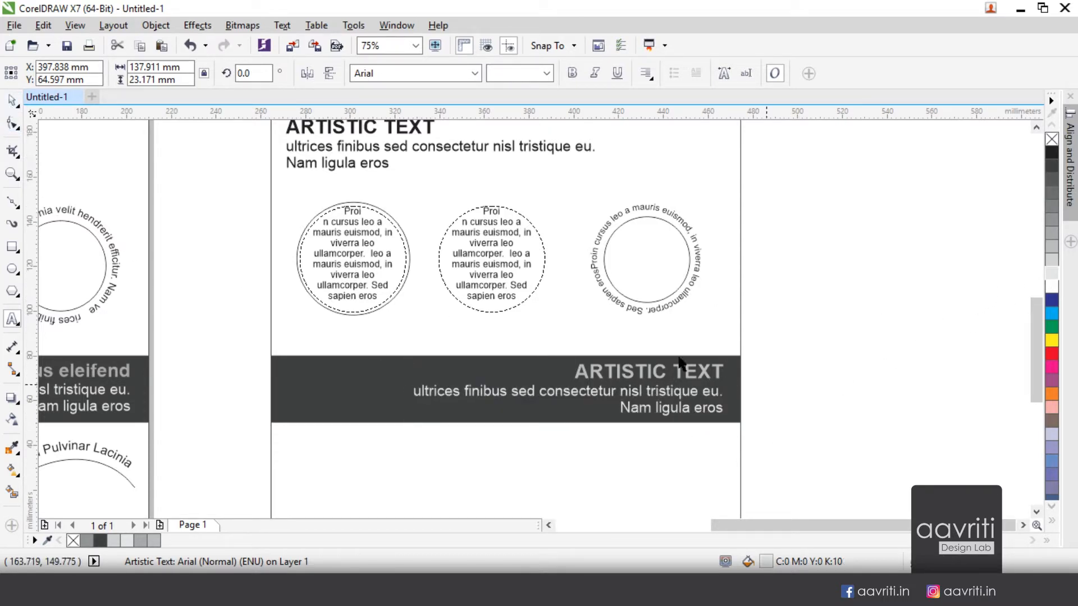
{"action": "left_click", "coordinate": [572, 306]}
Step: Examine the vertical text and the text along the wavy curve at the foot of the reference page
{"action": "scroll", "coordinate": [571, 306], "scroll_direction": "down", "scroll_amount": 2}
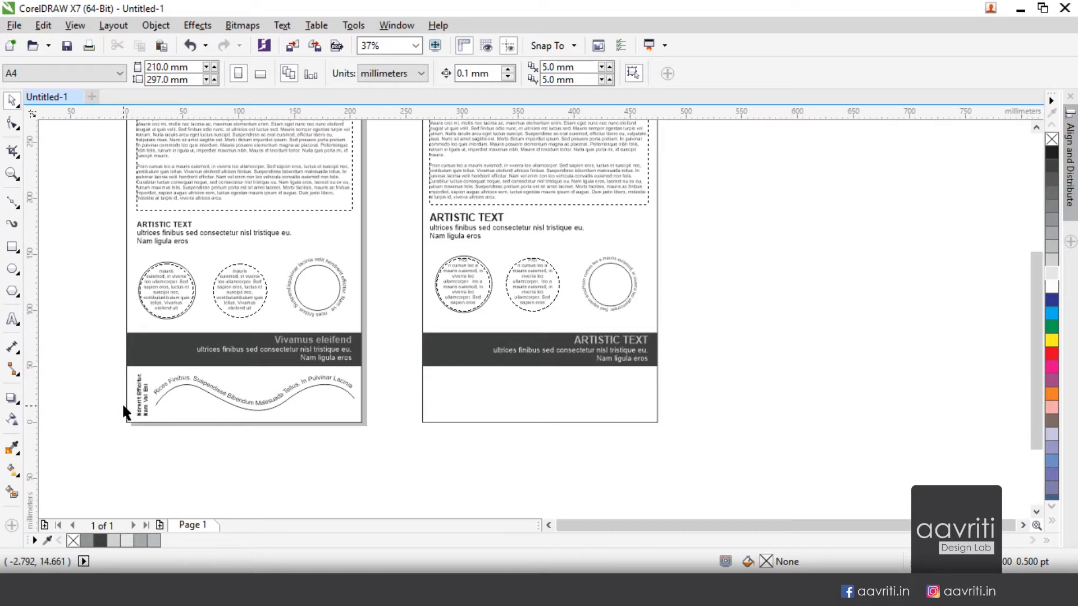
{"action": "scroll", "coordinate": [128, 405], "scroll_direction": "up", "scroll_amount": 2}
{"action": "scroll", "coordinate": [159, 421], "scroll_direction": "up", "scroll_amount": 2}
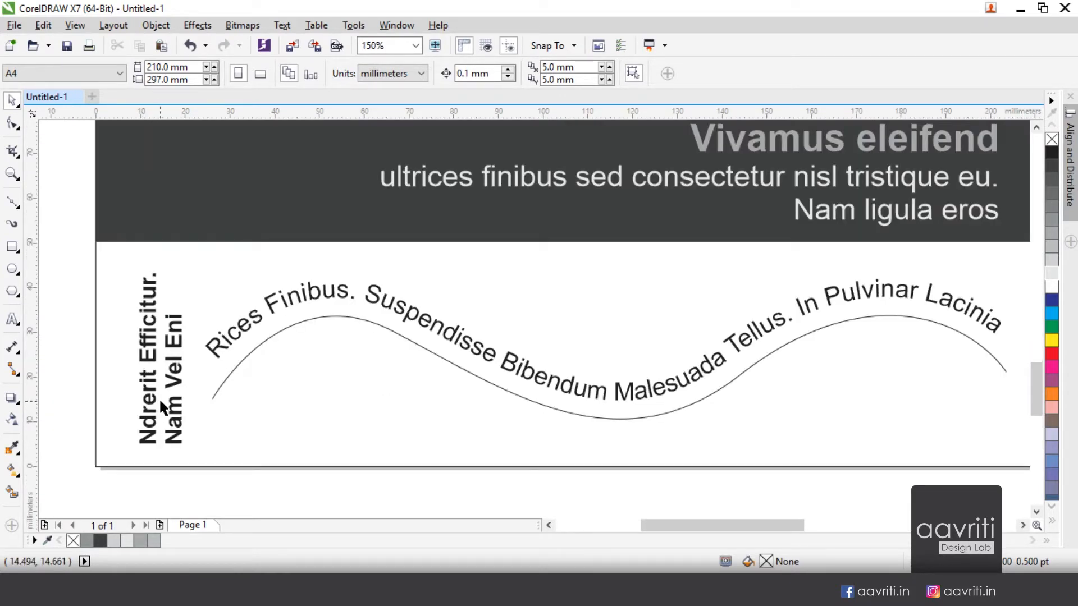
{"action": "scroll", "coordinate": [167, 404], "scroll_direction": "down", "scroll_amount": 1}
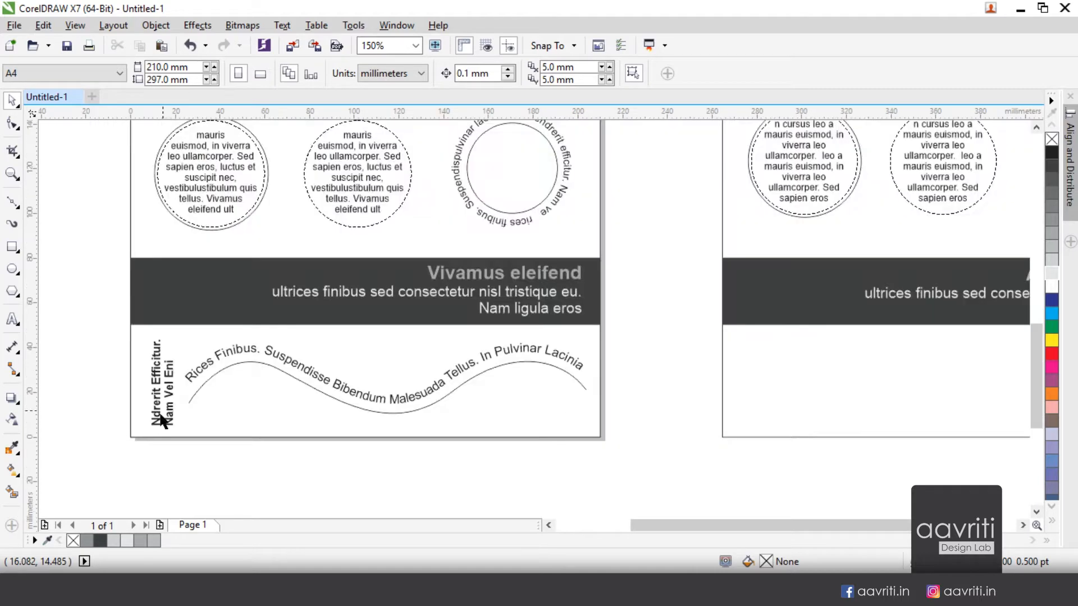
{"action": "scroll", "coordinate": [140, 405], "scroll_direction": "down", "scroll_amount": 1}
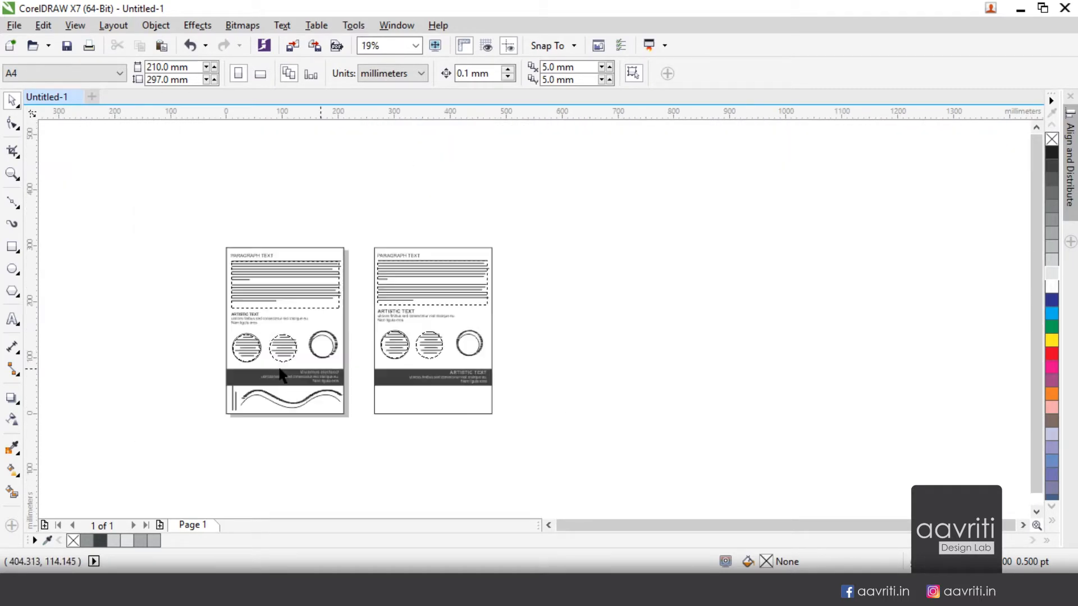
{"action": "scroll", "coordinate": [366, 298], "scroll_direction": "up", "scroll_amount": 4}
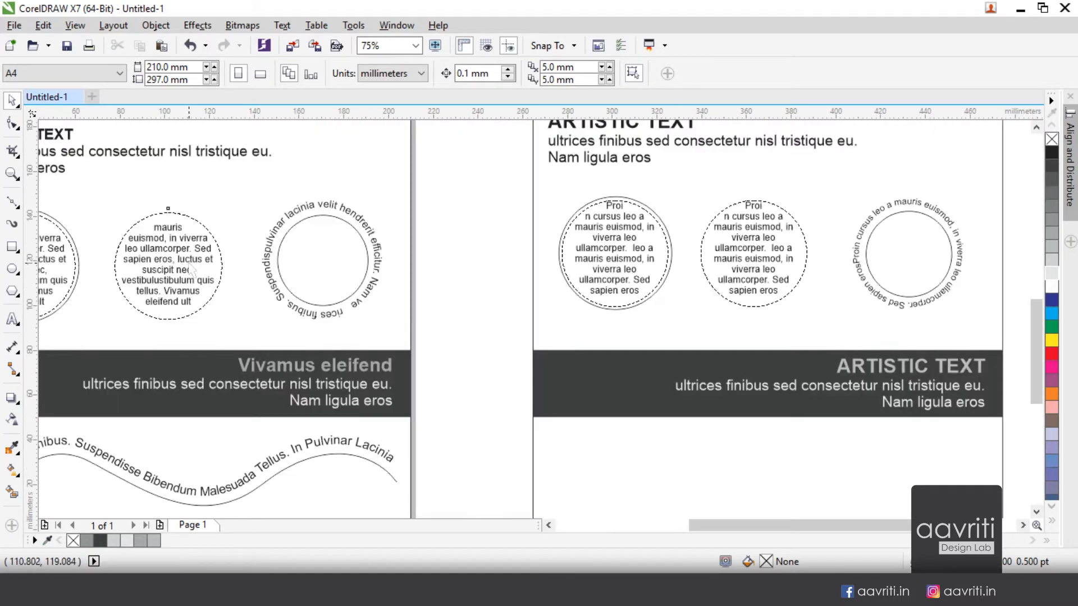
{"action": "left_click", "coordinate": [192, 269]}
{"action": "scroll", "coordinate": [449, 300], "scroll_direction": "down", "scroll_amount": 4}
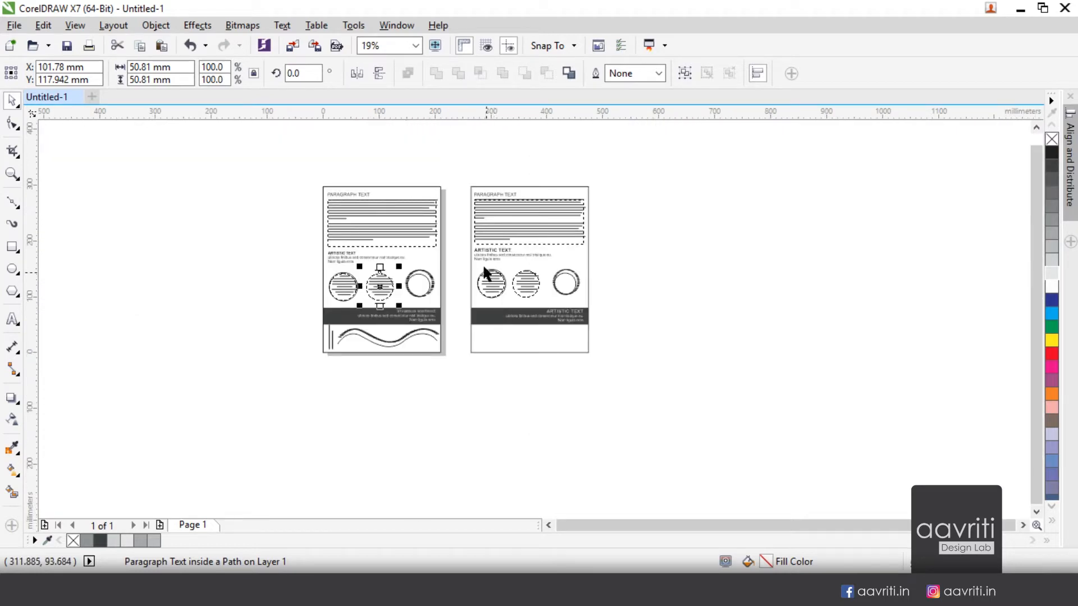
Step: Duplicate the "ARTISTIC TEXT" block below the new page's dark band and cut its body text to "ultrices finibus sed"
{"action": "scroll", "coordinate": [483, 268], "scroll_direction": "up", "scroll_amount": 2}
{"action": "left_click", "coordinate": [490, 236]}
{"action": "left_click_drag", "start_coordinate": [489, 235], "coordinate": [634, 424]}
{"action": "double_click", "coordinate": [528, 425]}
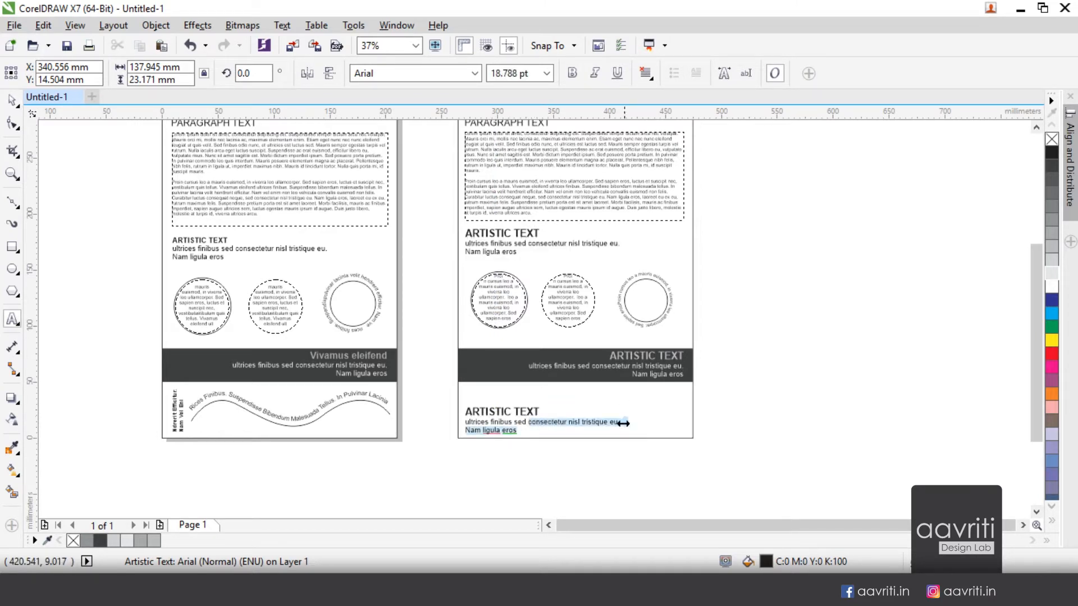
{"action": "key", "text": "Delete"}
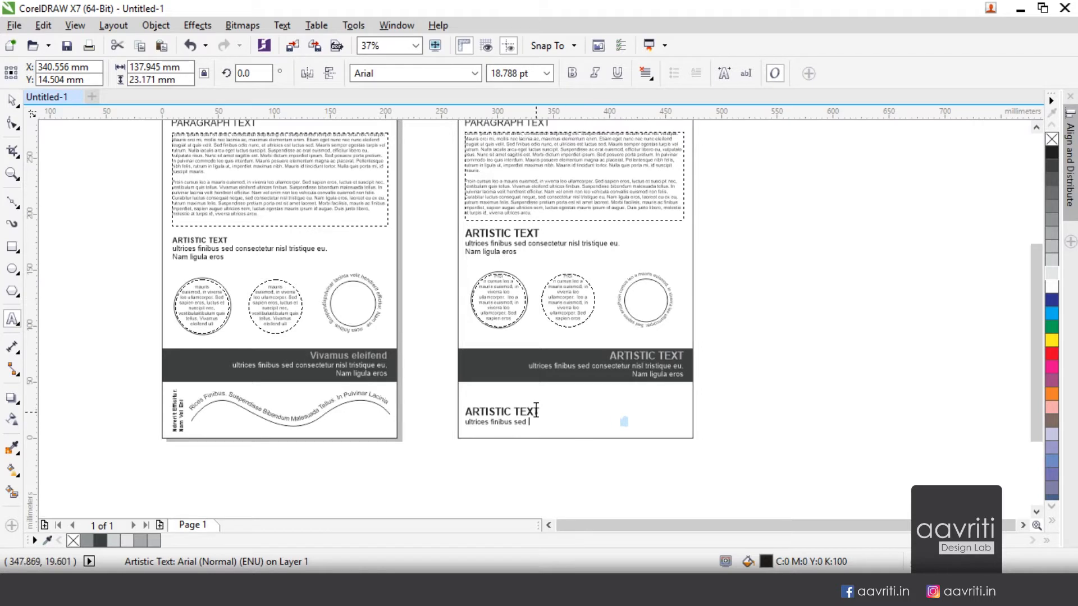
{"action": "left_click", "coordinate": [12, 101]}
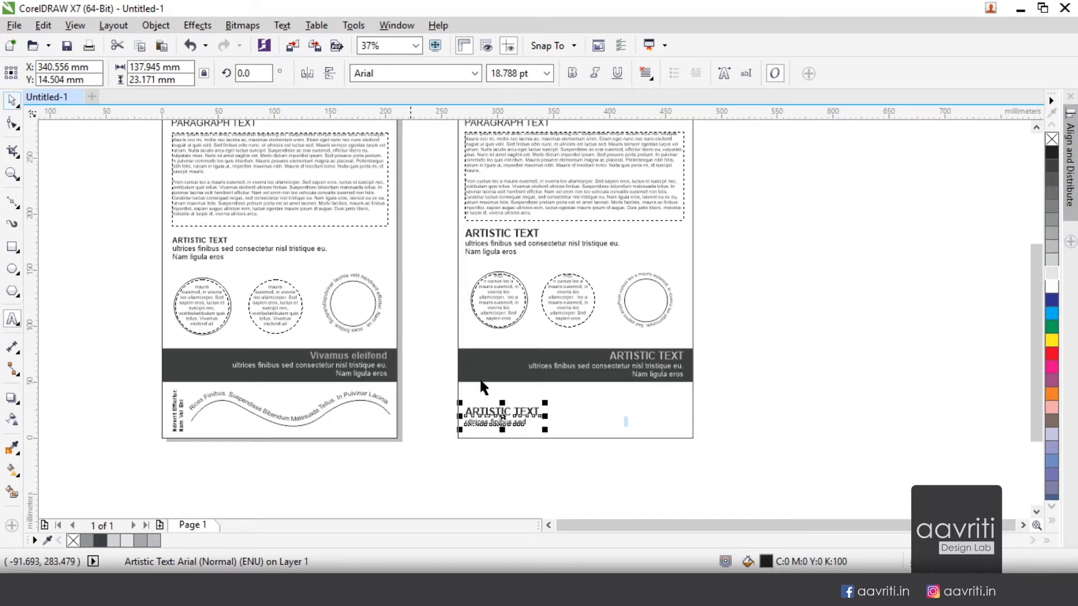
Step: Rotate the shortened text block 90°, scale it to about 9.2 × 42.2 mm and place it at the bottom section's left edge
{"action": "left_click", "coordinate": [503, 416]}
{"action": "left_click_drag", "start_coordinate": [545, 432], "coordinate": [513, 378]}
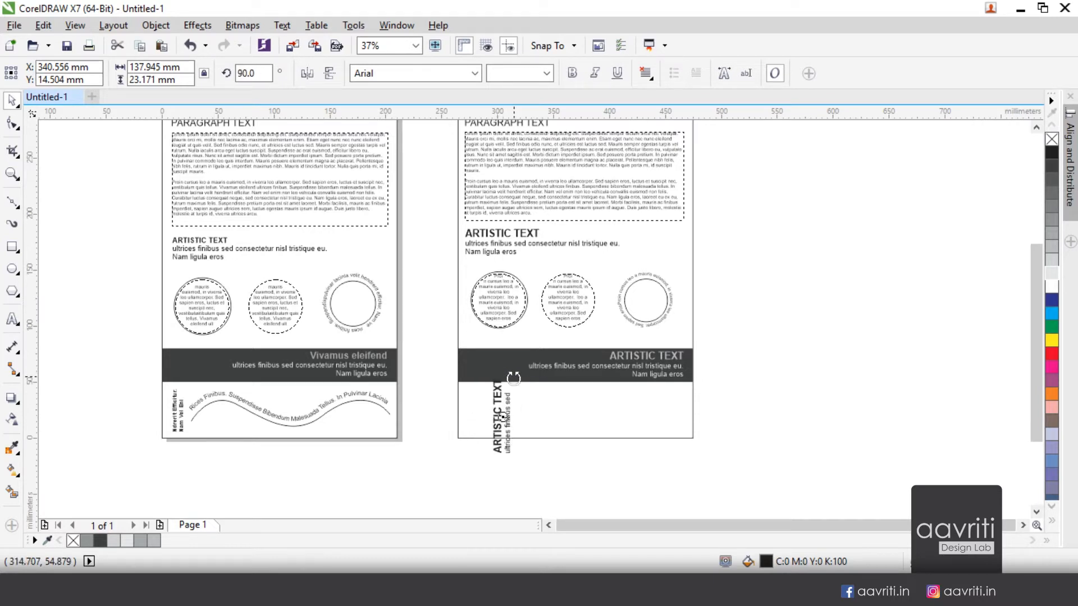
{"action": "left_click", "coordinate": [501, 415]}
{"action": "left_click_drag", "start_coordinate": [517, 378], "coordinate": [472, 412]}
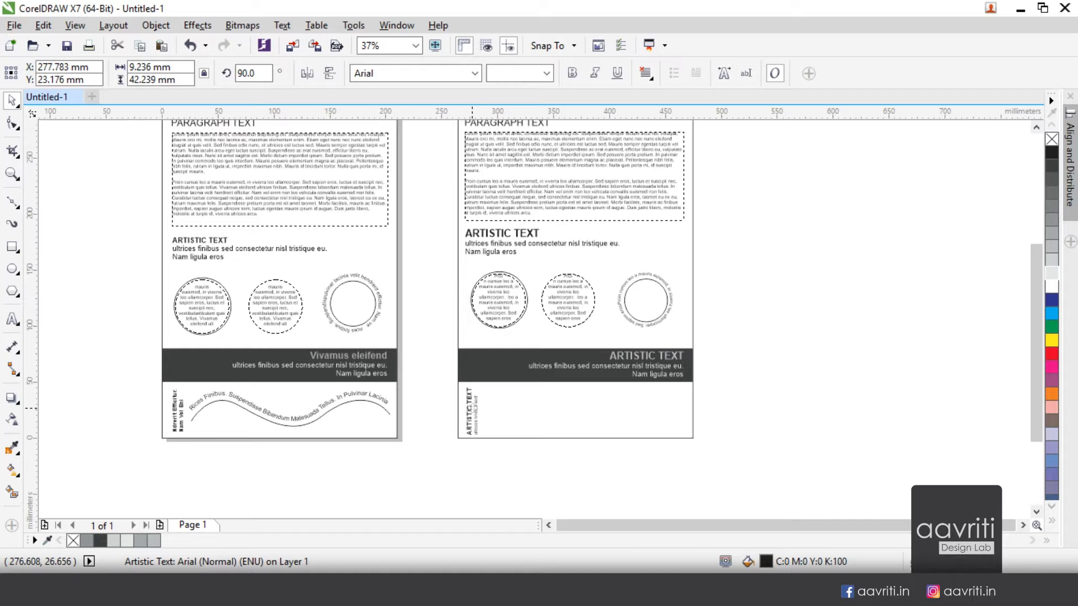
{"action": "left_click", "coordinate": [463, 463]}
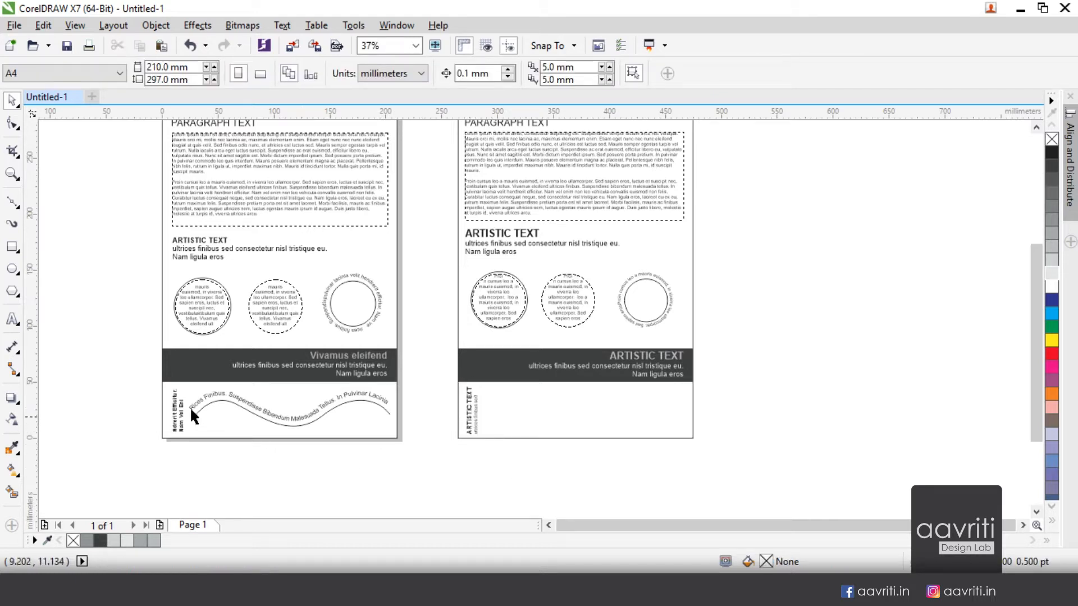
Step: Draw a four-point Bezier wave about 28 mm high across the blank area beside the vertical text, with two crests and a trough between
{"action": "left_click", "coordinate": [12, 209]}
{"action": "left_click", "coordinate": [70, 237]}
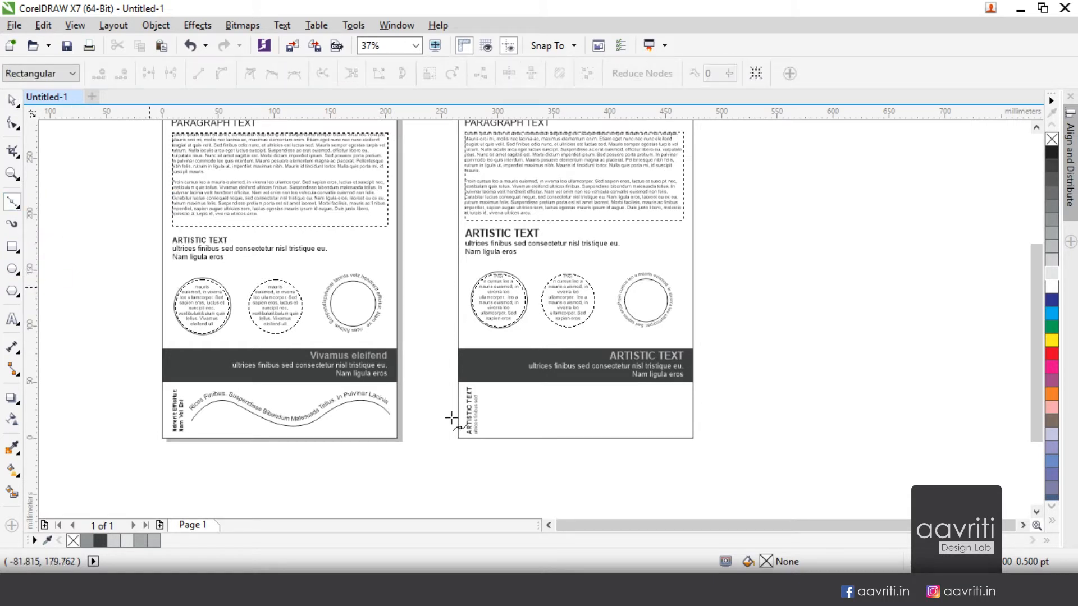
{"action": "scroll", "coordinate": [587, 415], "scroll_direction": "up", "scroll_amount": 2}
{"action": "left_click", "coordinate": [379, 436]}
{"action": "left_click_drag", "start_coordinate": [473, 405], "coordinate": [536, 444]}
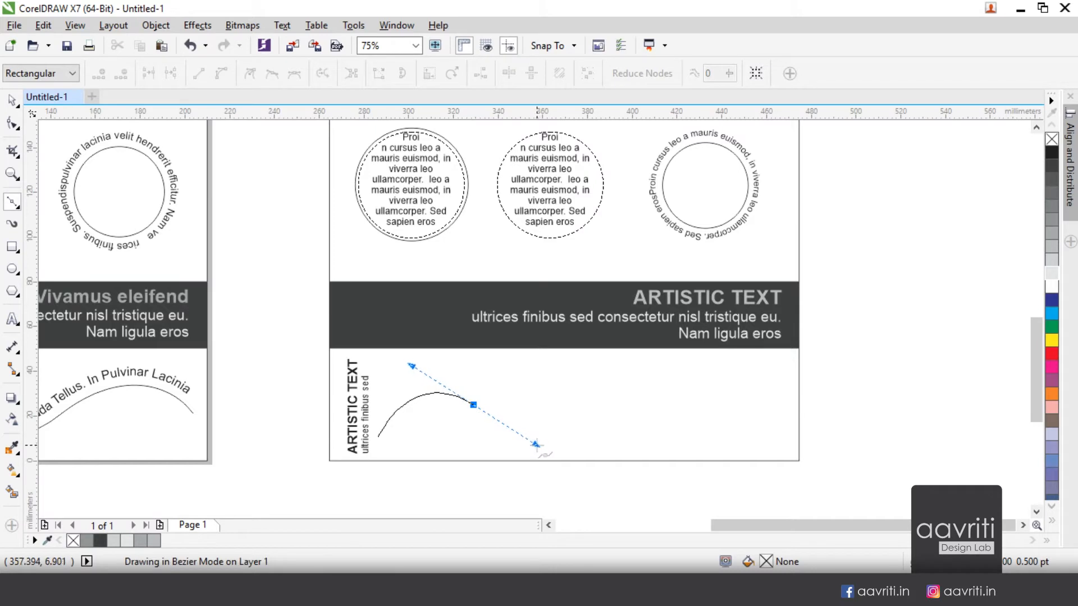
{"action": "left_click_drag", "start_coordinate": [609, 397], "coordinate": [644, 363]}
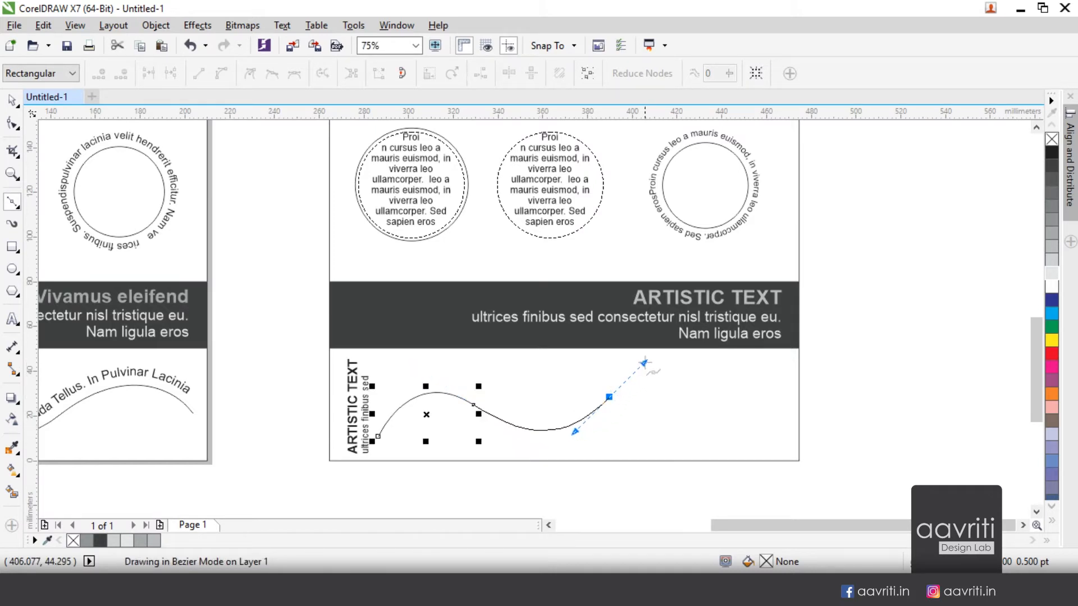
{"action": "left_click_drag", "start_coordinate": [739, 412], "coordinate": [771, 461]}
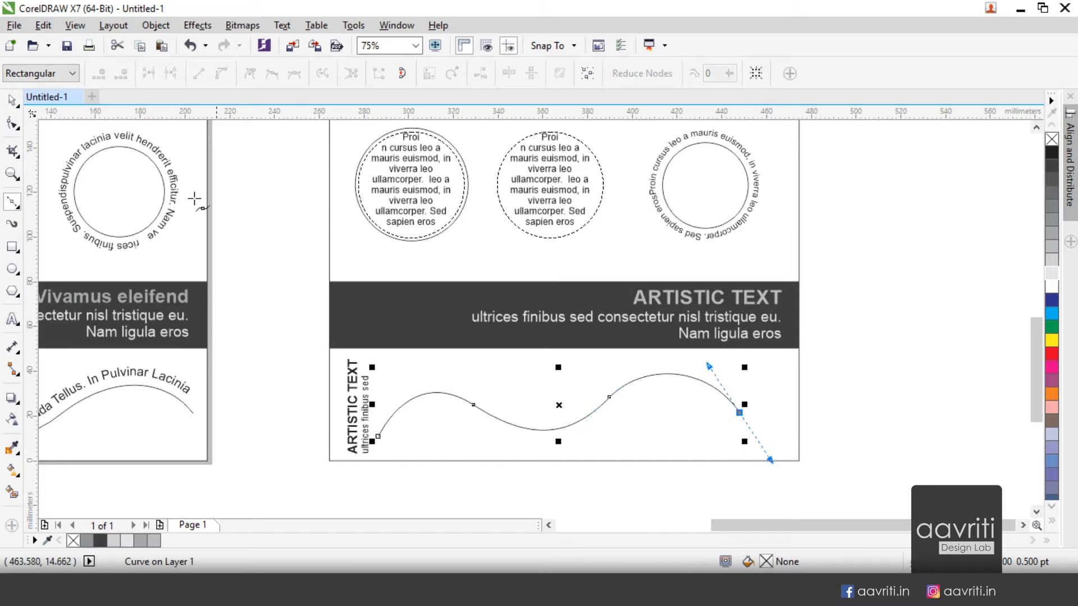
Step: Stretch the wavy curve to about 177 mm wide and rotate it slightly clockwise to about 355.1°
{"action": "left_click", "coordinate": [11, 100]}
{"action": "left_click_drag", "start_coordinate": [744, 404], "coordinate": [778, 404]}
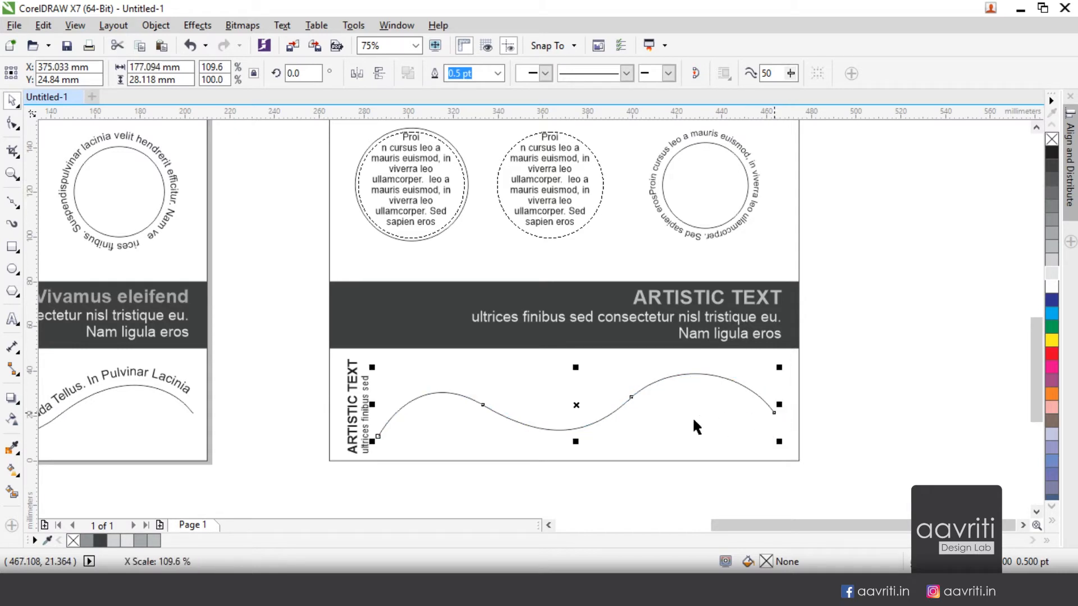
{"action": "left_click", "coordinate": [572, 410]}
{"action": "left_click_drag", "start_coordinate": [779, 443], "coordinate": [780, 461]}
{"action": "left_click", "coordinate": [463, 416]}
{"action": "left_click", "coordinate": [403, 397]}
{"action": "left_click_drag", "start_coordinate": [403, 397], "coordinate": [404, 397]}
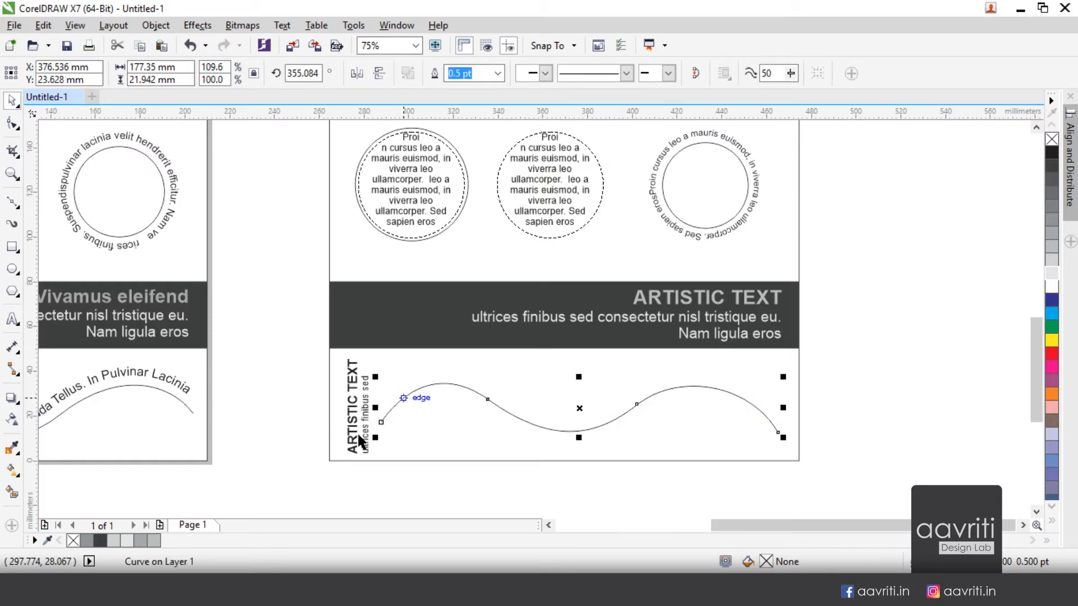
Step: Start placing text along the wavy curve from its left end
{"action": "left_click", "coordinate": [12, 318]}
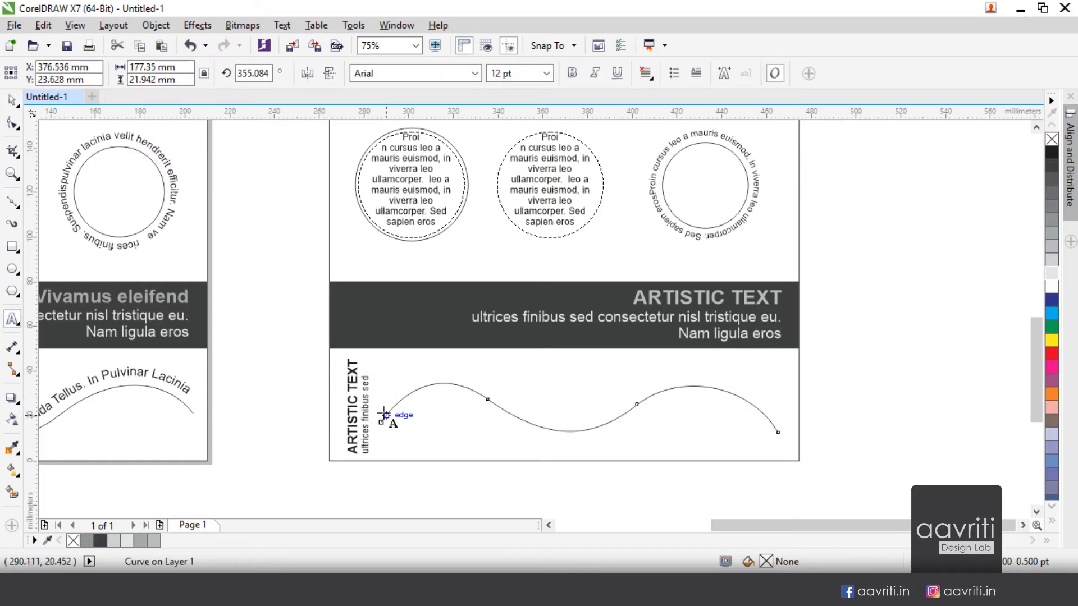